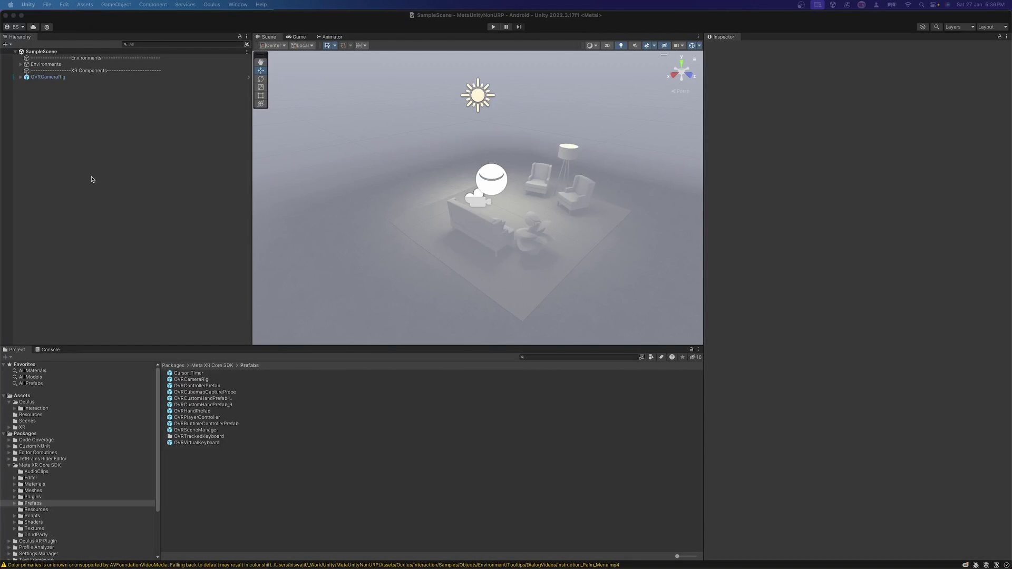
- Select OVRCameraRig, expand it to reveal TrackingSpace, and review its OVR Manager settings
{"action": "left_click", "coordinate": [372, 23]}
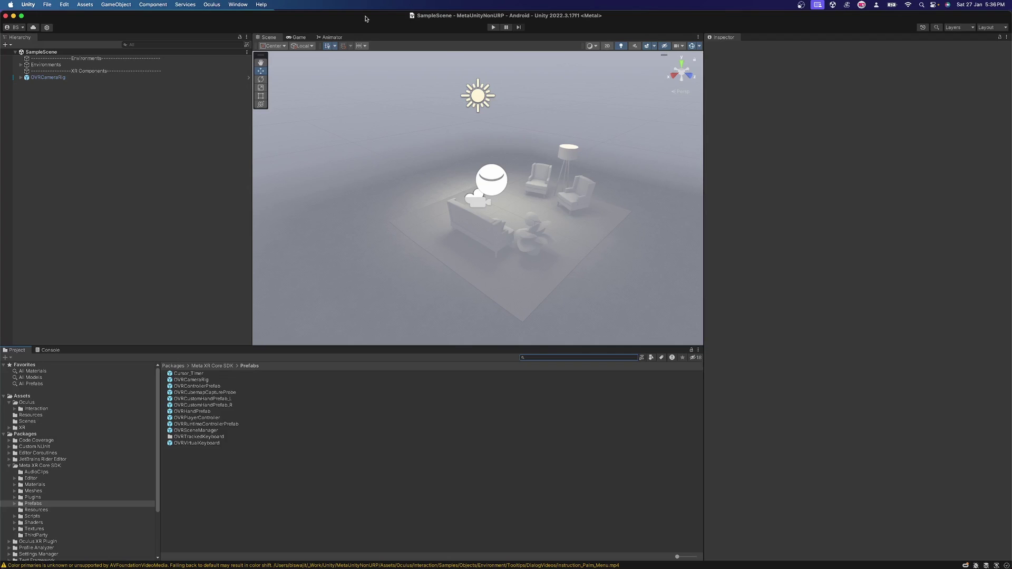
{"action": "left_click", "coordinate": [63, 78]}
{"action": "left_click", "coordinate": [21, 77]}
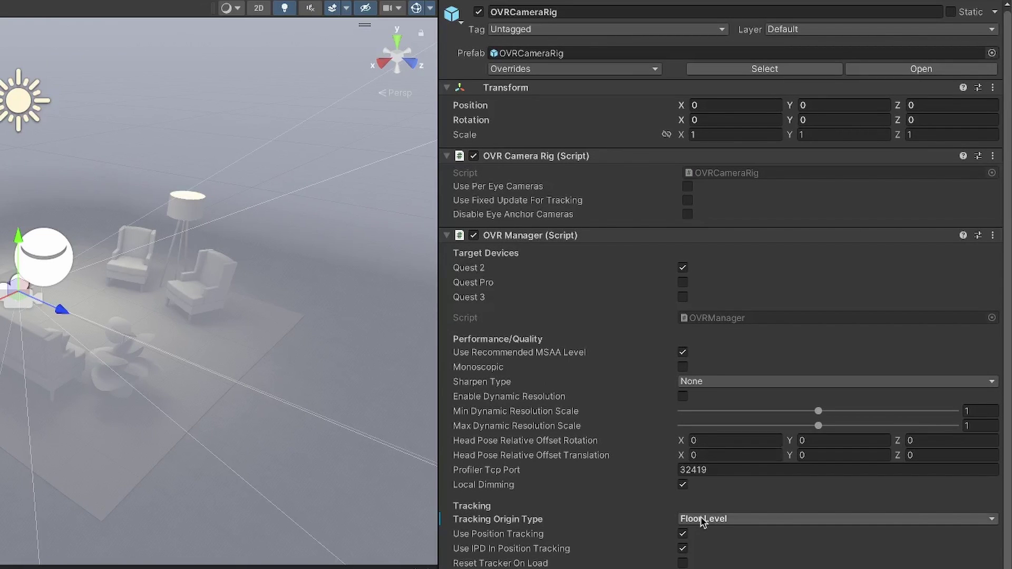
{"action": "scroll", "coordinate": [701, 521], "scroll_direction": "down", "scroll_amount": 3}
{"action": "scroll", "coordinate": [699, 520], "scroll_direction": "down", "scroll_amount": 6}
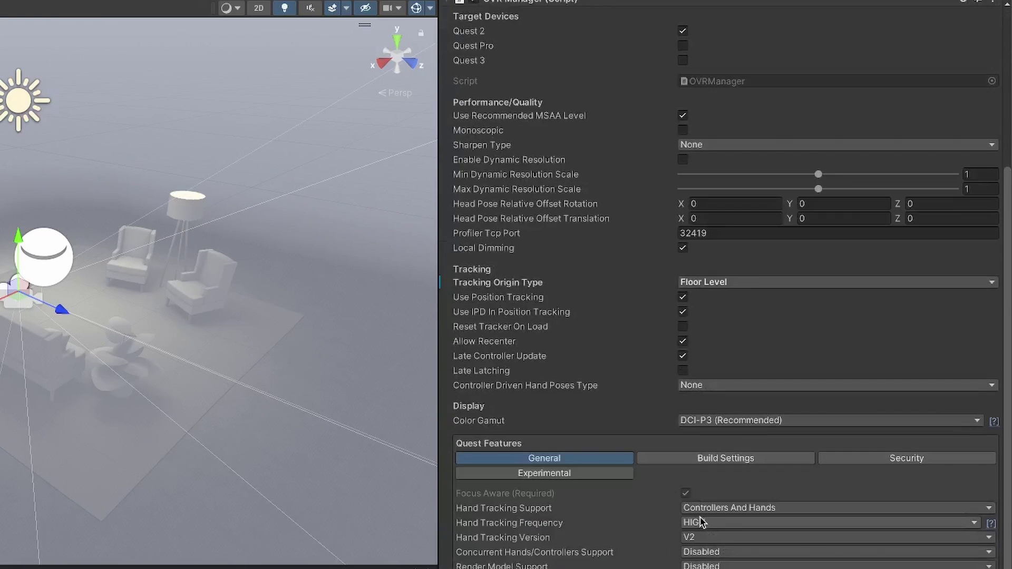
{"action": "scroll", "coordinate": [688, 521], "scroll_direction": "up", "scroll_amount": 9}
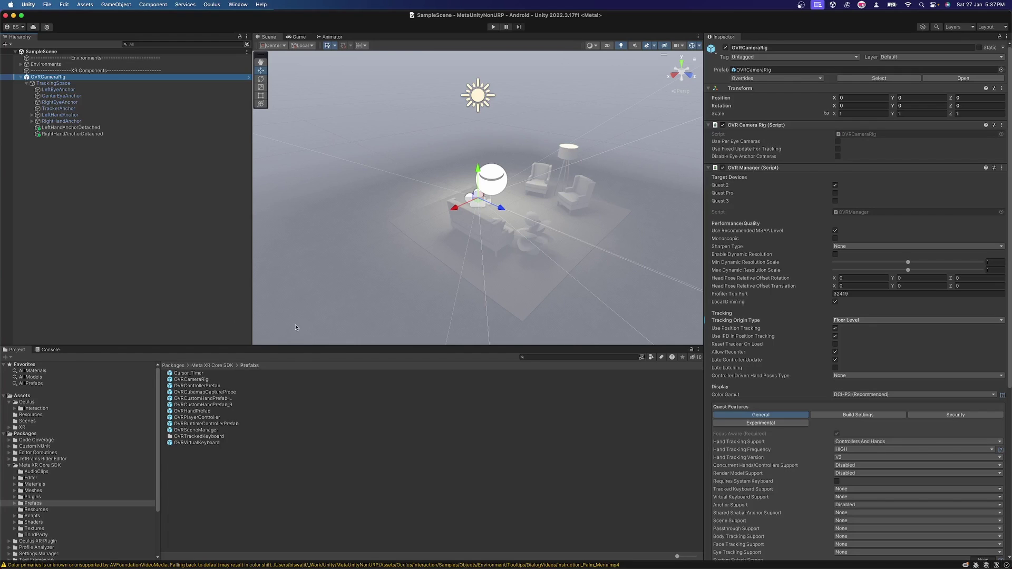
- Search the Project for 'OVRController' and select OVRControllerPrefab
{"action": "left_click", "coordinate": [599, 356]}
{"action": "type", "text": "O"}
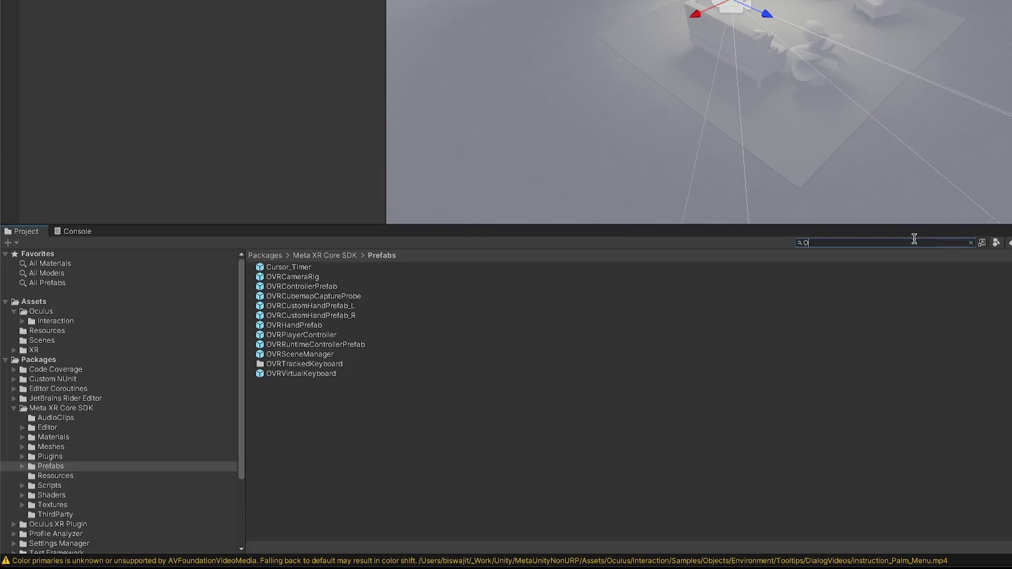
{"action": "type", "text": "VRCcon"}
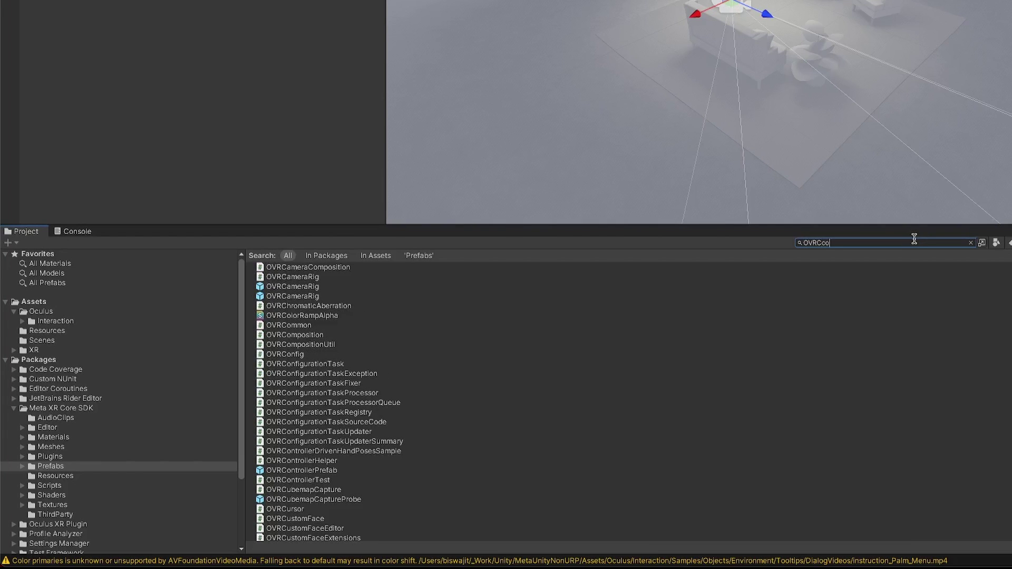
{"action": "key", "text": "BackSpace"}
{"action": "key", "text": "BackSpace"}
{"action": "key", "text": "BackSpace"}
{"action": "type", "text": "on"}
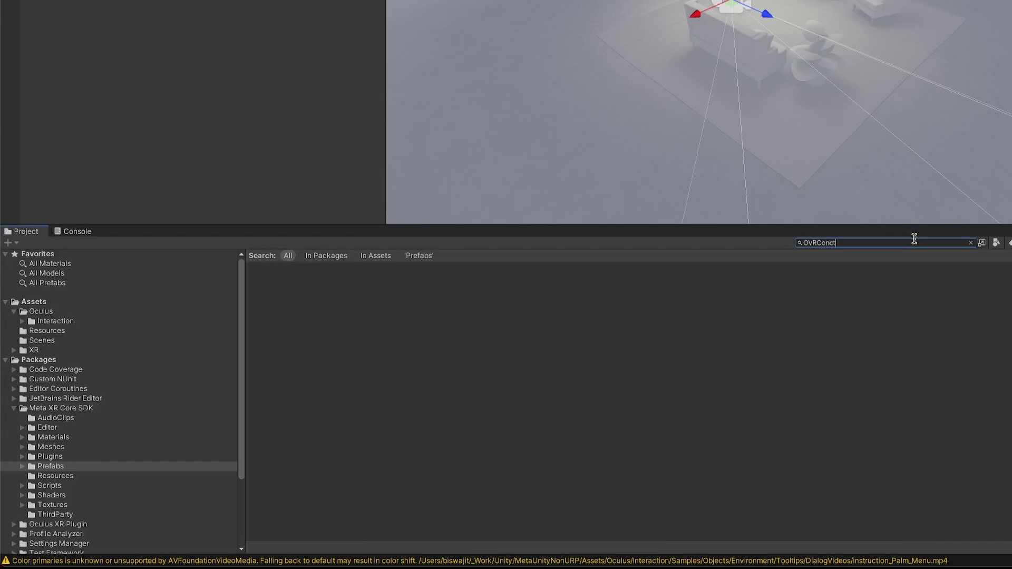
{"action": "type", "text": "troller"}
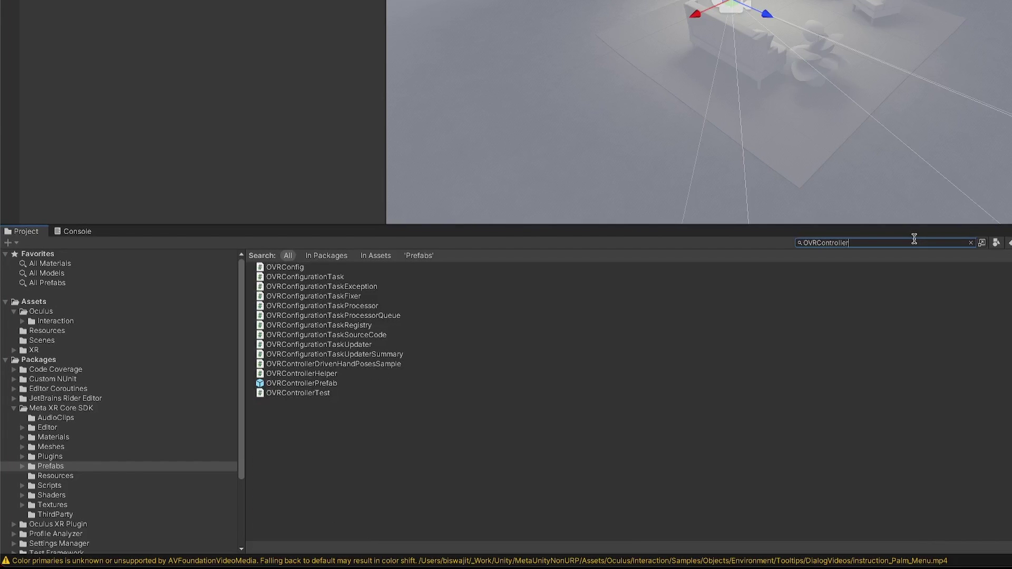
{"action": "left_click", "coordinate": [303, 286]}
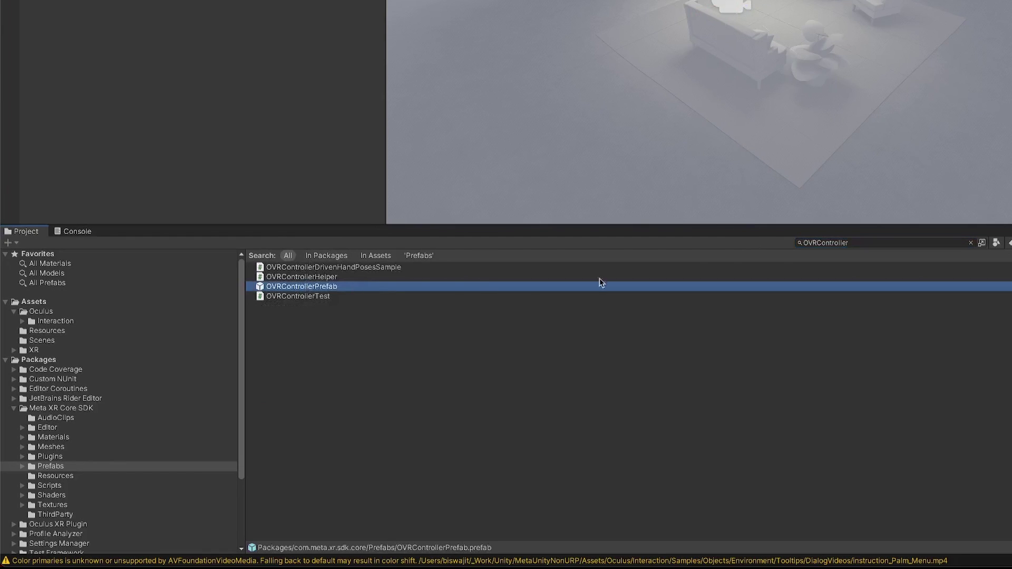
- Clear the search and go to Packages > Meta XR Core SDK > Prefabs
{"action": "left_click", "coordinate": [969, 243]}
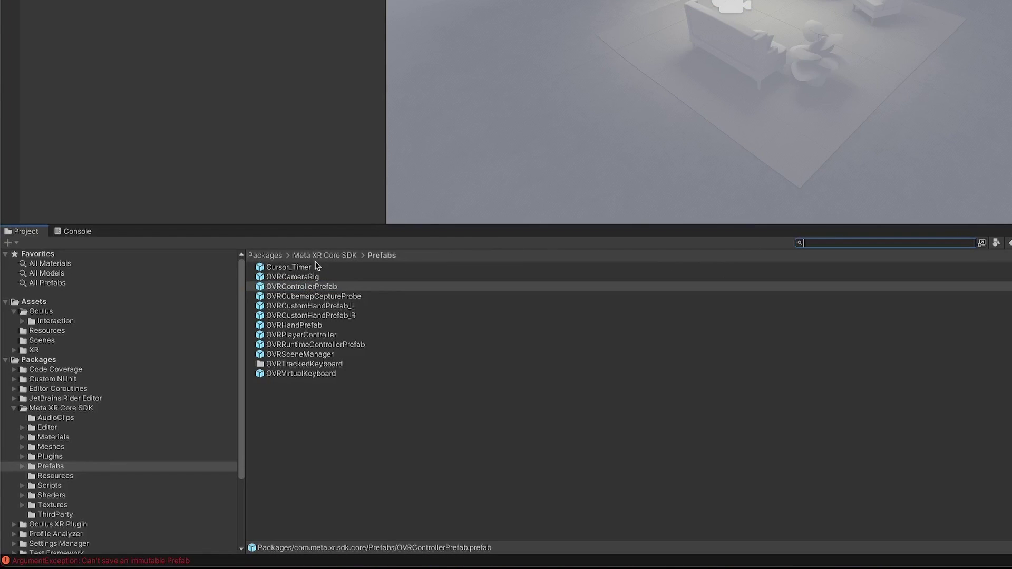
{"action": "scroll", "coordinate": [169, 343], "scroll_direction": "down", "scroll_amount": 1}
{"action": "left_click", "coordinate": [78, 396]}
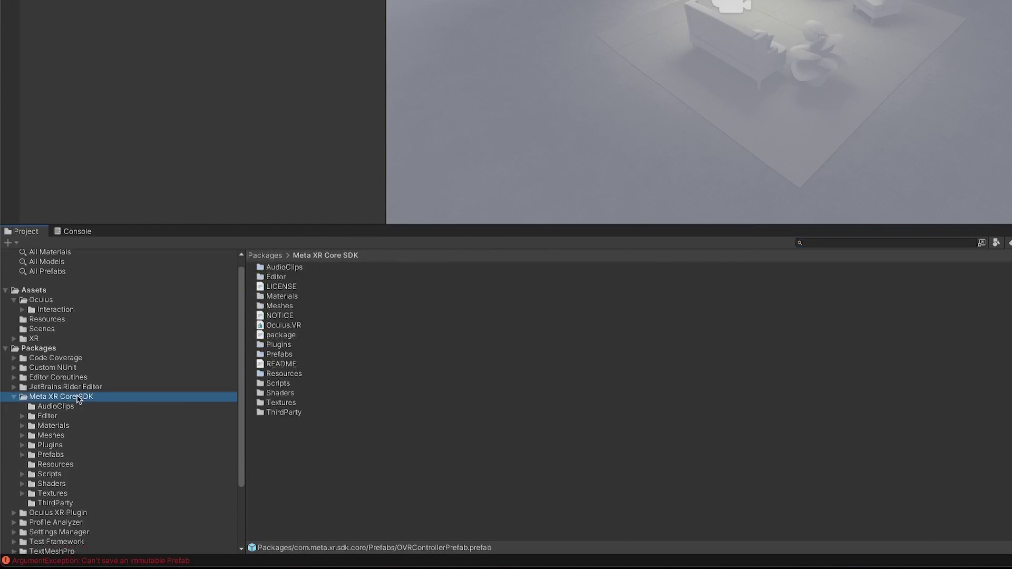
{"action": "left_click", "coordinate": [51, 455]}
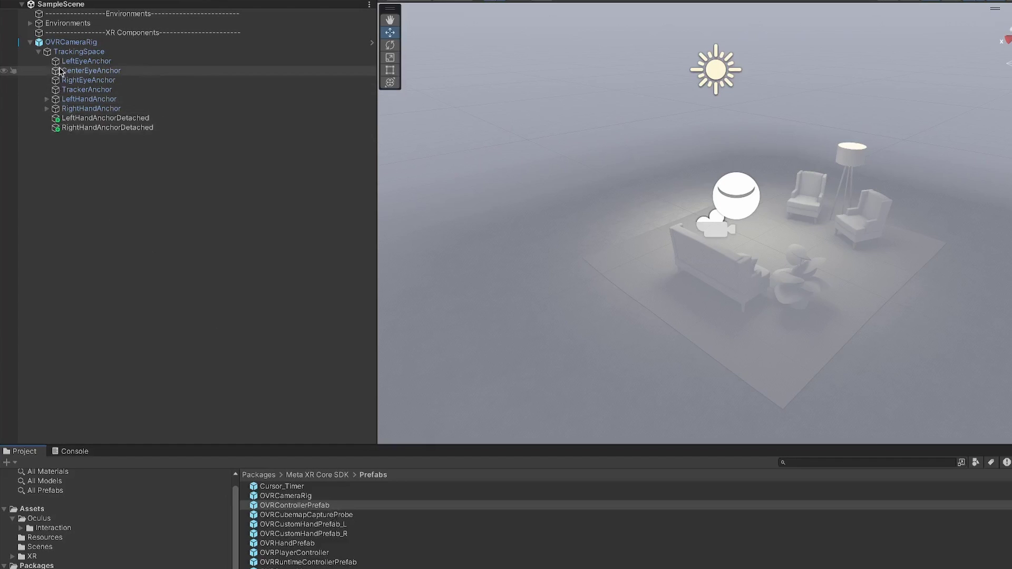
- Expand LeftHandAnchor and RightHandAnchor to reveal their controller anchors
{"action": "left_click", "coordinate": [46, 99]}
{"action": "left_click", "coordinate": [46, 128]}
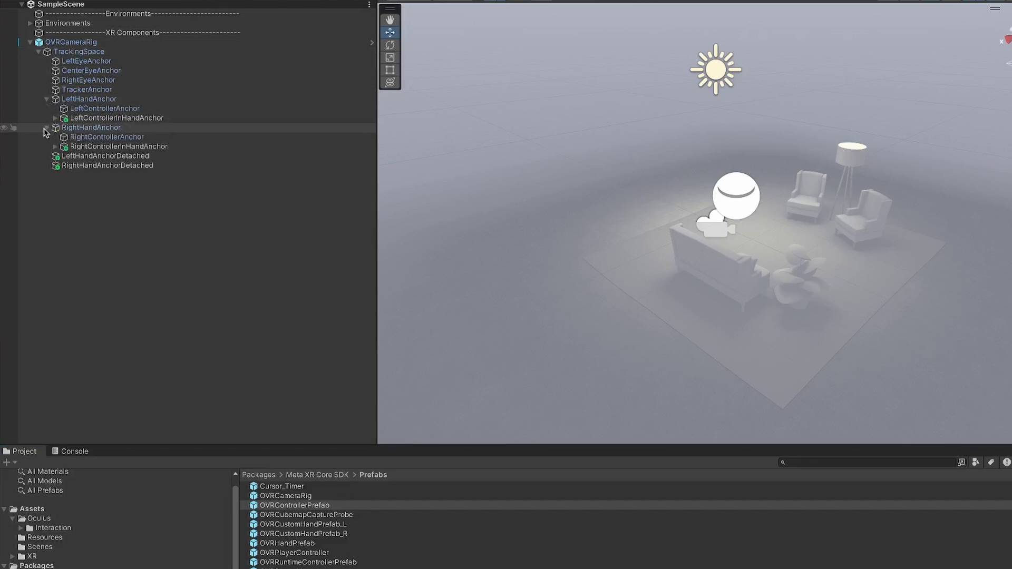
{"action": "left_click", "coordinate": [87, 100]}
{"action": "left_click", "coordinate": [88, 128]}
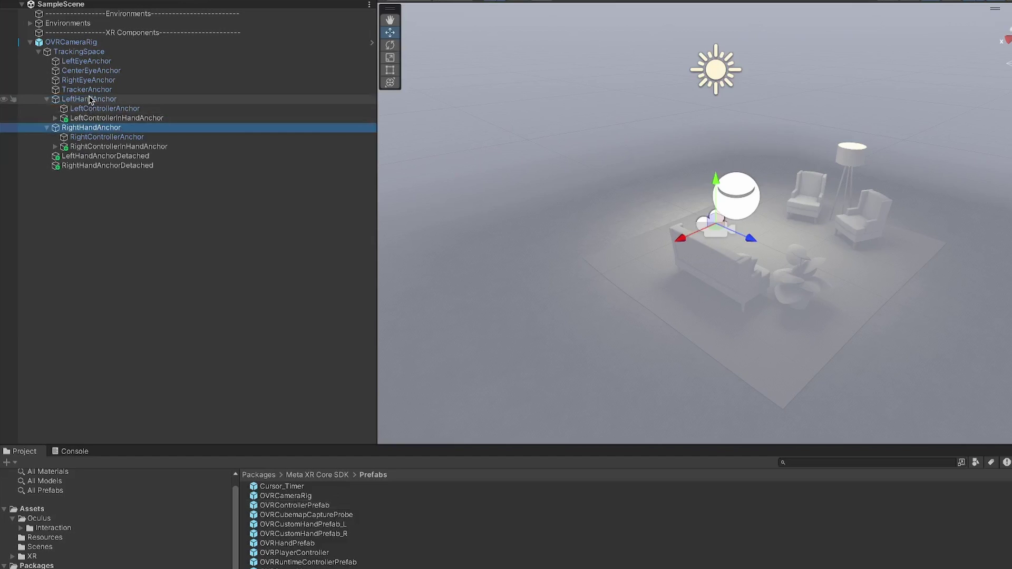
- Drag OVRControllerPrefab under LeftControllerAnchor and under RightControllerAnchor
{"action": "left_click", "coordinate": [115, 110]}
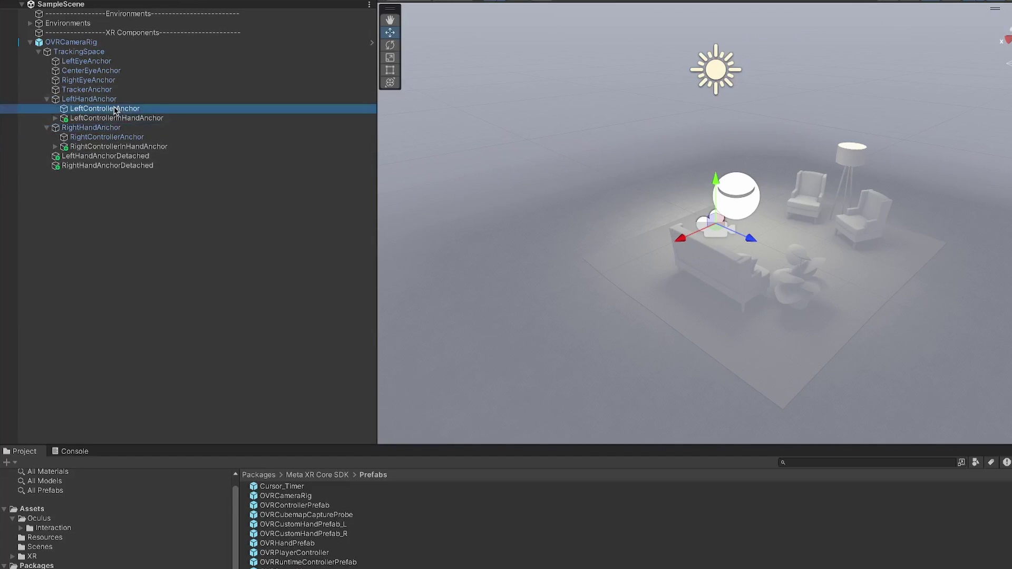
{"action": "left_click", "coordinate": [116, 138]}
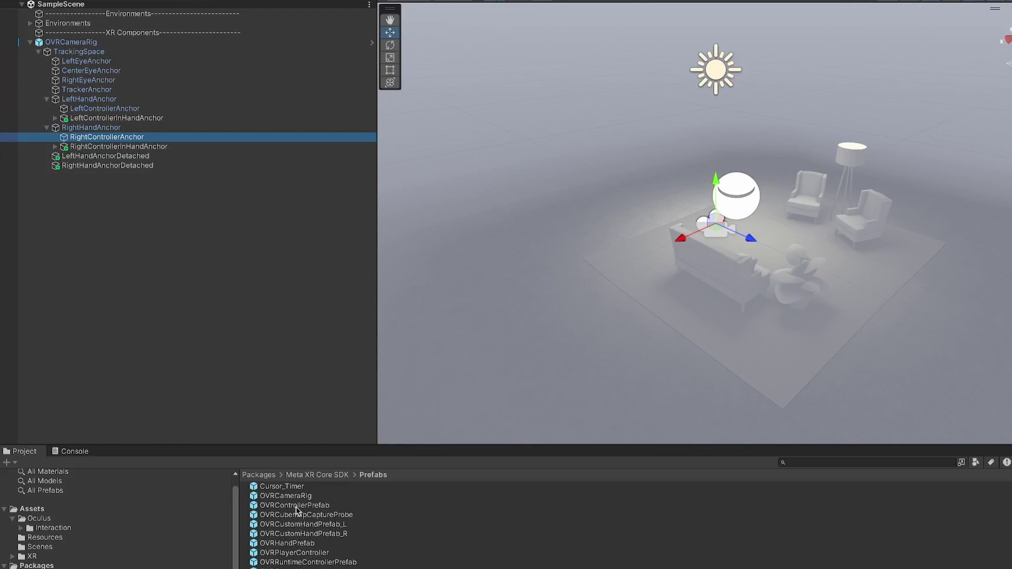
{"action": "left_click_drag", "start_coordinate": [297, 509], "coordinate": [108, 110]}
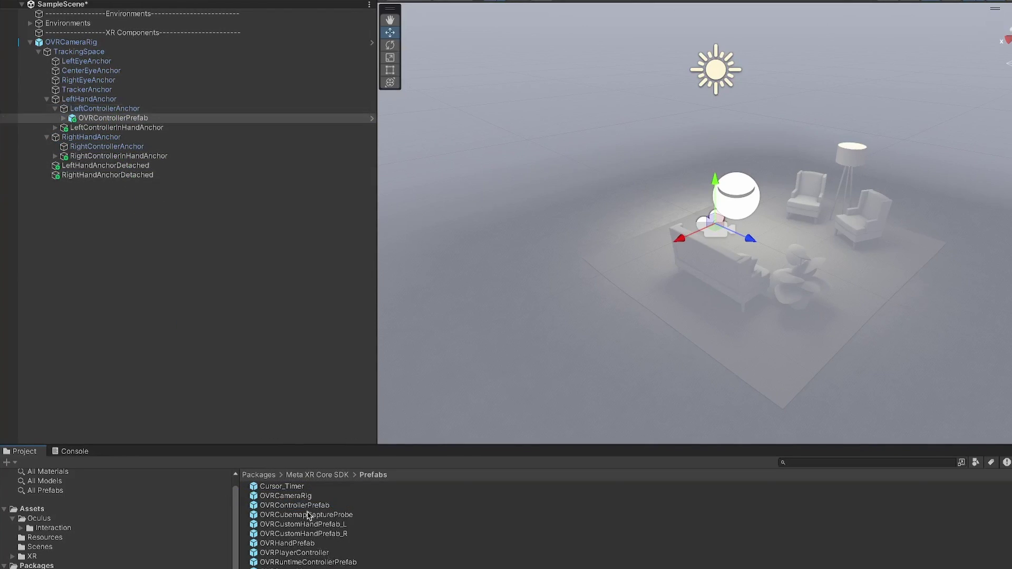
{"action": "left_click_drag", "start_coordinate": [303, 506], "coordinate": [120, 148]}
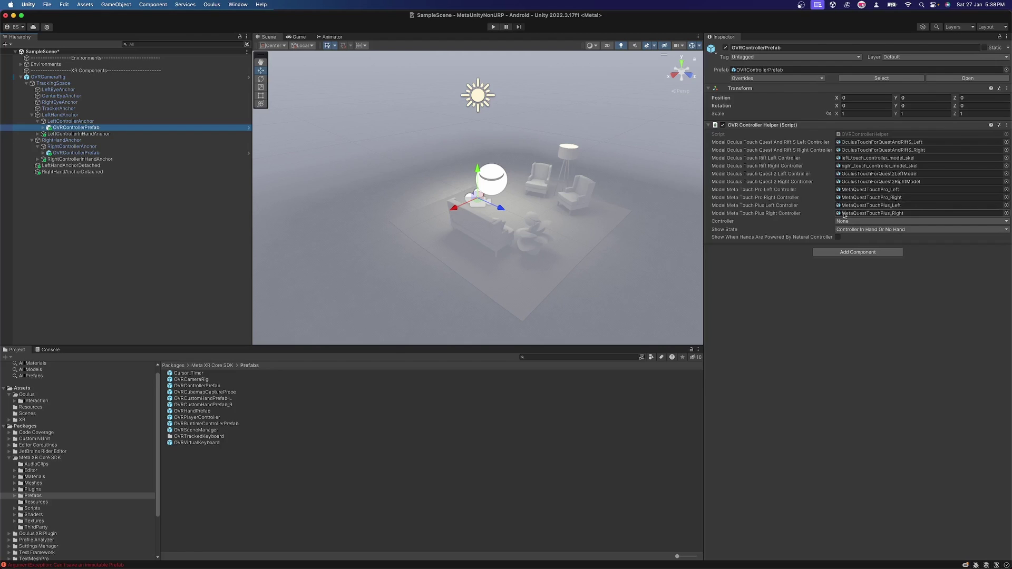
- Select OculusTouchForQuest2LeftModel and frame it in the Scene view
{"action": "left_click", "coordinate": [846, 175]}
{"action": "left_click", "coordinate": [100, 147]}
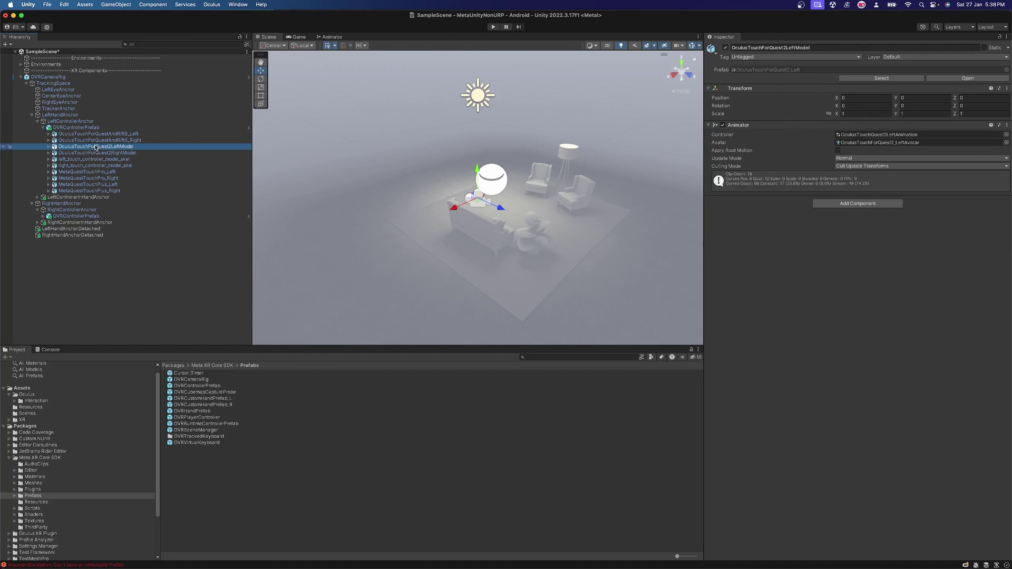
{"action": "double_click", "coordinate": [100, 147]}
{"action": "scroll", "coordinate": [522, 176], "scroll_direction": "up", "scroll_amount": 5}
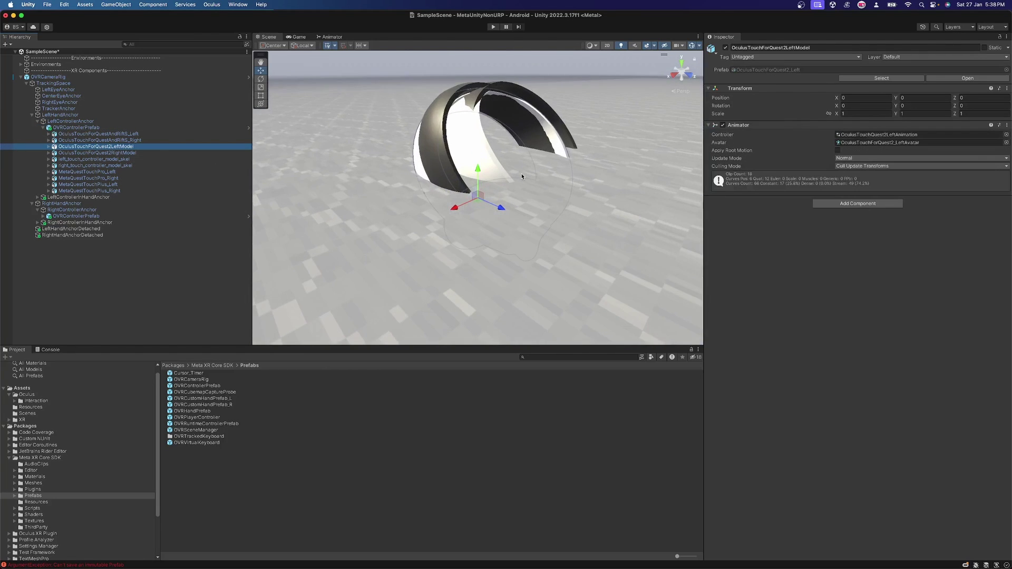
{"action": "scroll", "coordinate": [522, 176], "scroll_direction": "up", "scroll_amount": 2}
{"action": "scroll", "coordinate": [522, 177], "scroll_direction": "down", "scroll_amount": 5}
- Undo a test move of the model and ping its OculusTouchQuest2LeftAnimation controller asset
{"action": "left_click_drag", "start_coordinate": [477, 169], "coordinate": [479, 97]}
{"action": "scroll", "coordinate": [476, 88], "scroll_direction": "up", "scroll_amount": 2}
{"action": "scroll", "coordinate": [477, 88], "scroll_direction": "down", "scroll_amount": 4}
{"action": "key", "text": "super+z"}
{"action": "key", "text": "super+z"}
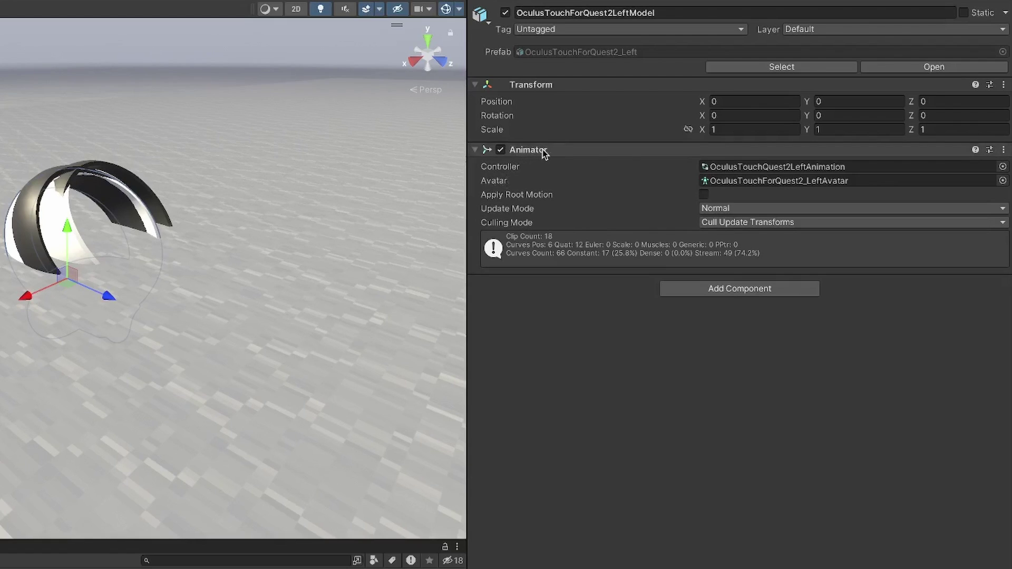
{"action": "left_click", "coordinate": [709, 167]}
- Open OculusTouchQuest2LeftAnimation in the Animator and centre its state graph
{"action": "left_click", "coordinate": [219, 373]}
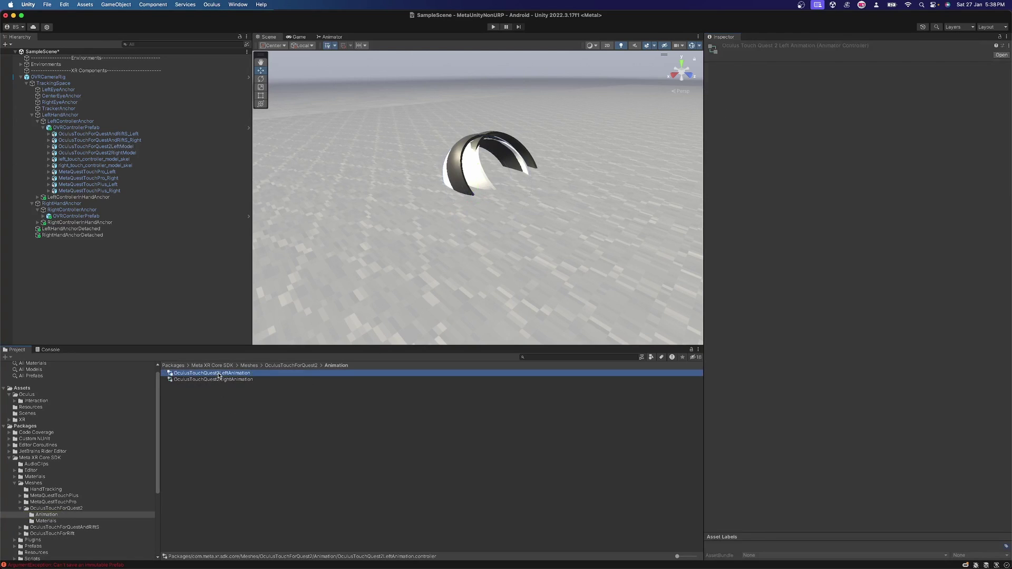
{"action": "double_click", "coordinate": [219, 374]}
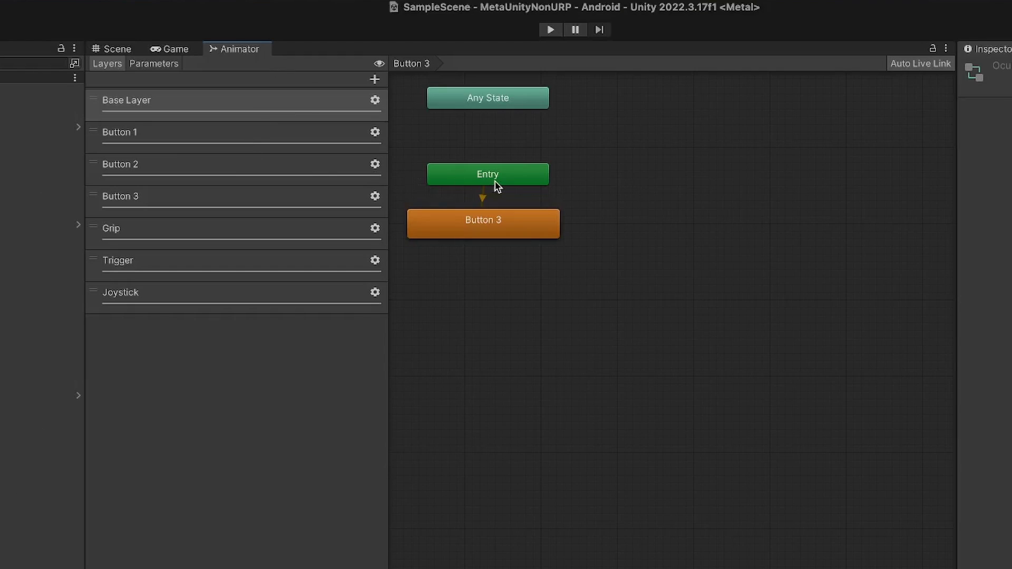
{"action": "scroll", "coordinate": [469, 108], "scroll_direction": "up", "scroll_amount": 3}
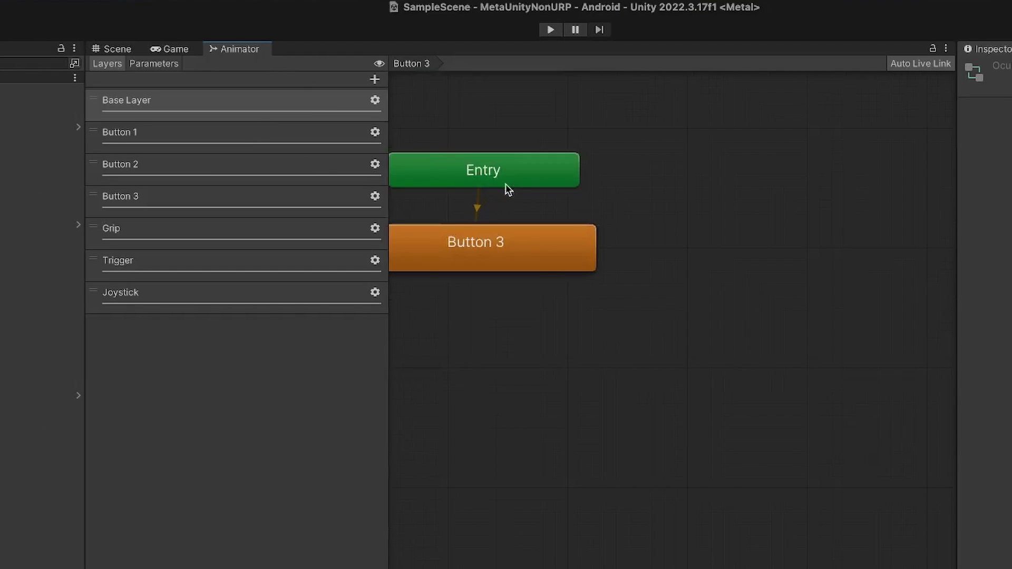
{"action": "middle_click_drag", "start_coordinate": [542, 231], "coordinate": [728, 321]}
- Step through the Button 1, Button 2, Button 3, Grip, Trigger and Joystick layers
{"action": "left_click", "coordinate": [161, 125]}
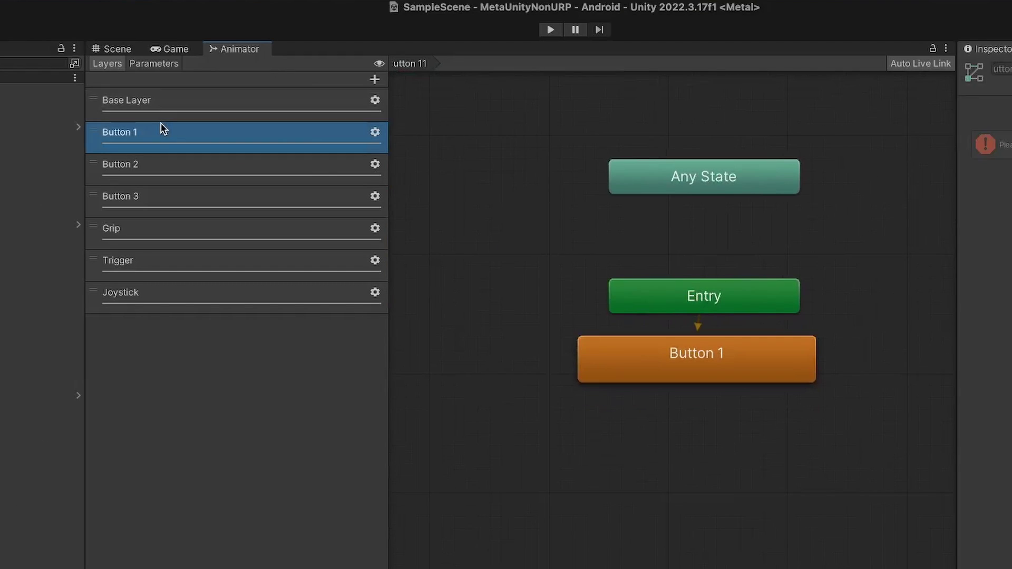
{"action": "left_click", "coordinate": [163, 169]}
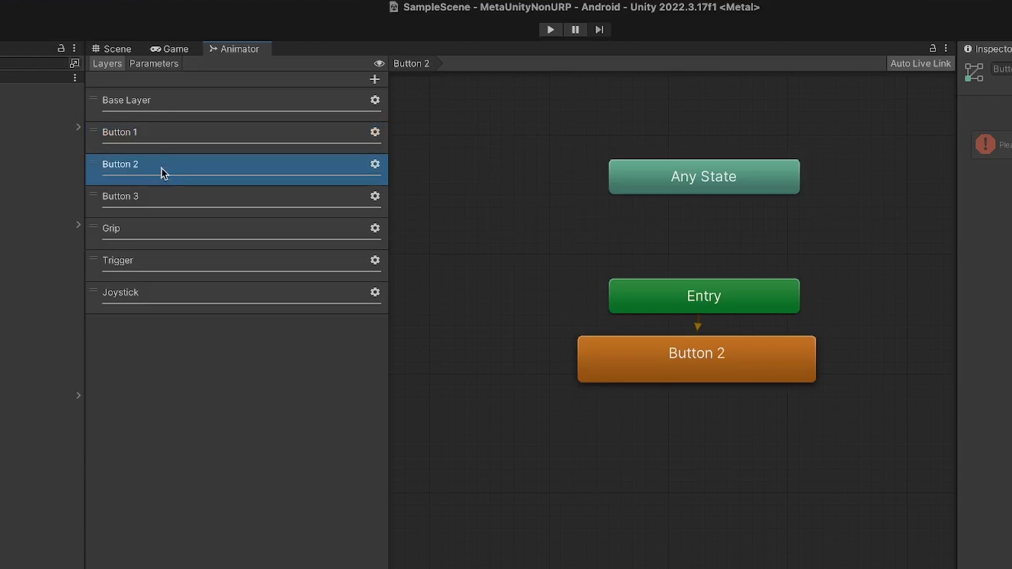
{"action": "left_click", "coordinate": [167, 196]}
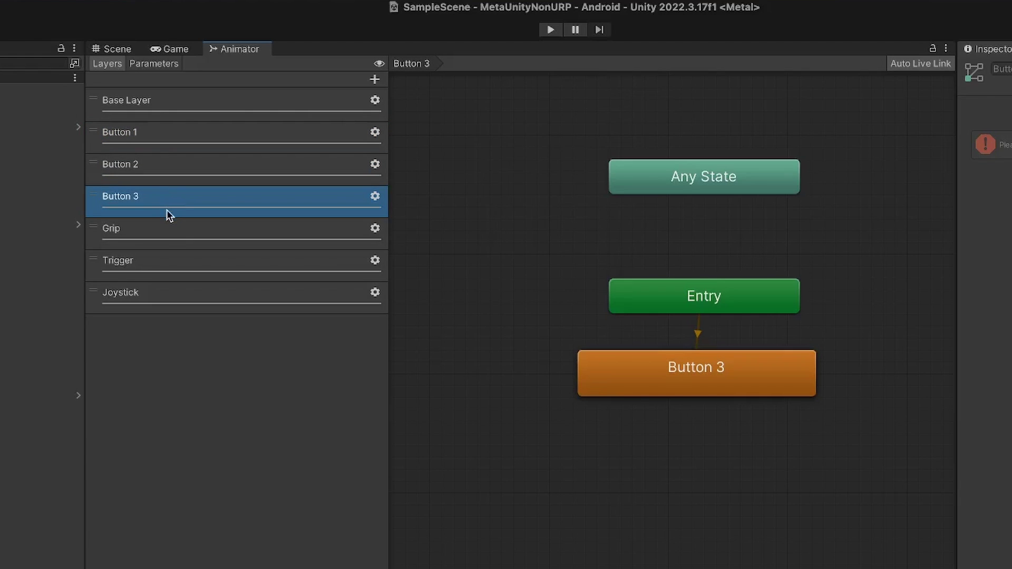
{"action": "left_click", "coordinate": [169, 237]}
{"action": "left_click", "coordinate": [168, 264]}
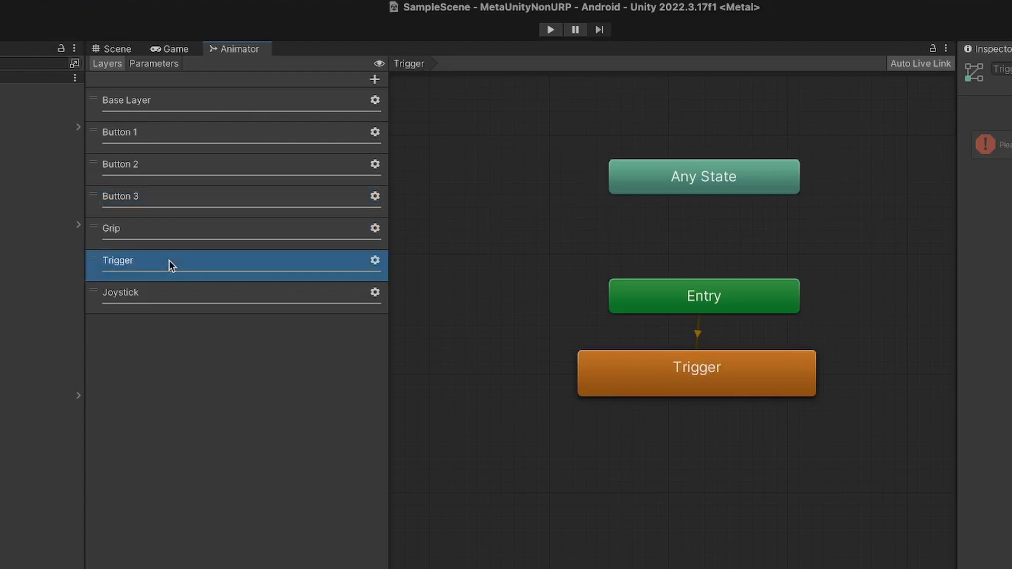
{"action": "left_click", "coordinate": [169, 292]}
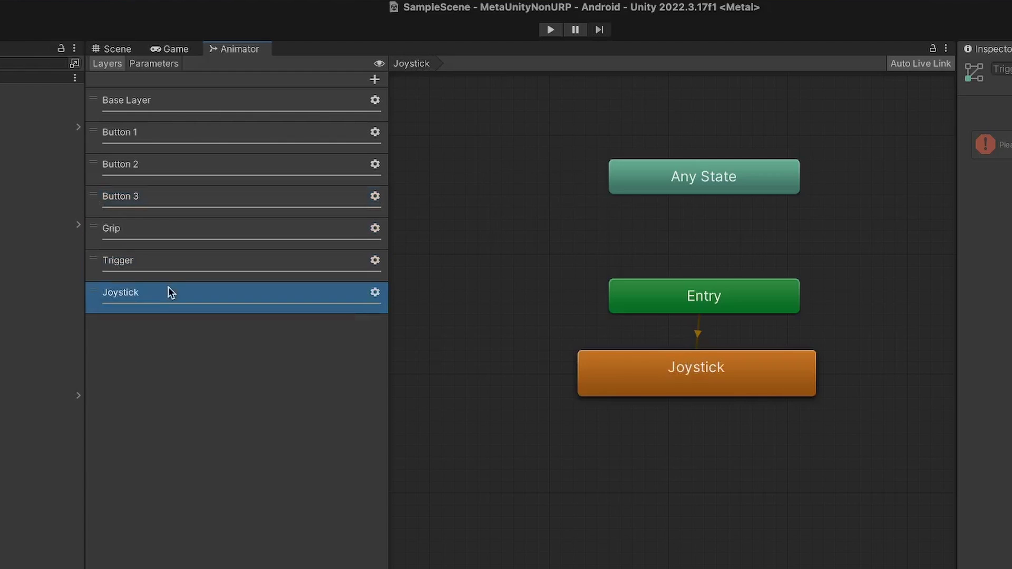
- Show the animator's Parameters list, then select the left OVRControllerPrefab
{"action": "left_click", "coordinate": [154, 66]}
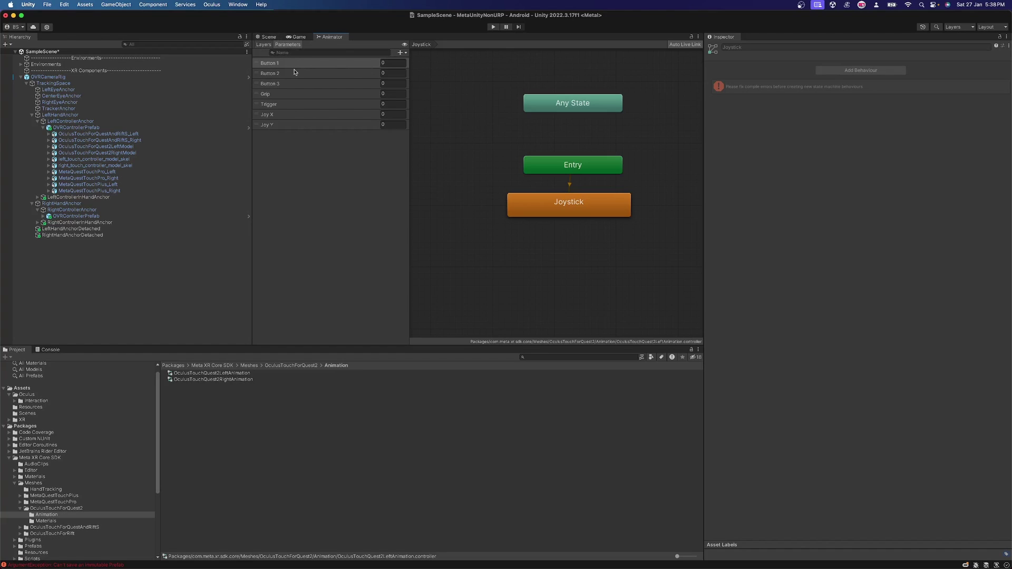
{"action": "left_click", "coordinate": [103, 148]}
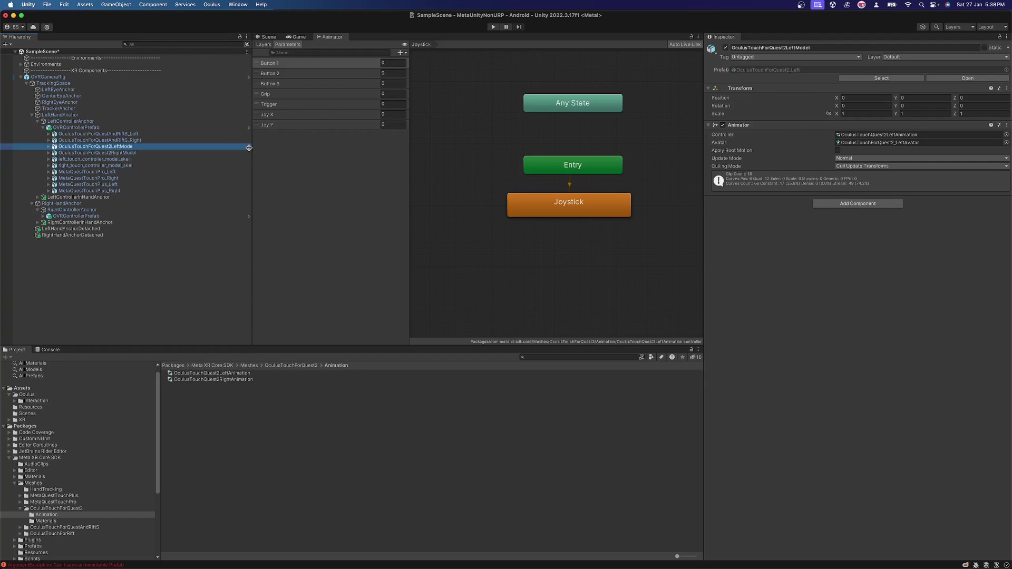
{"action": "left_click", "coordinate": [108, 128]}
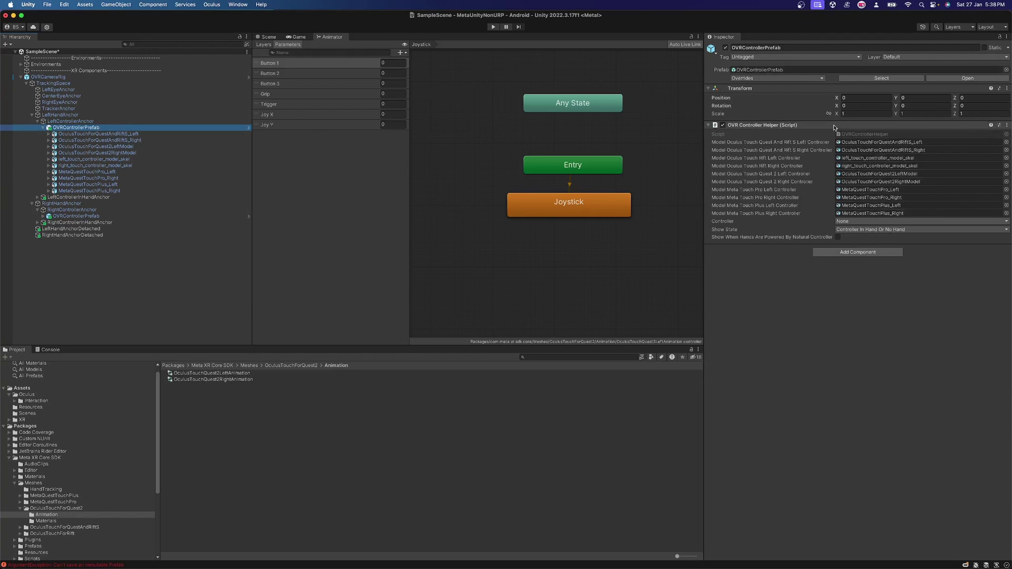
- In the Scene view, set the left OVRControllerPrefab's Controller to L Touch
{"action": "left_click", "coordinate": [266, 37]}
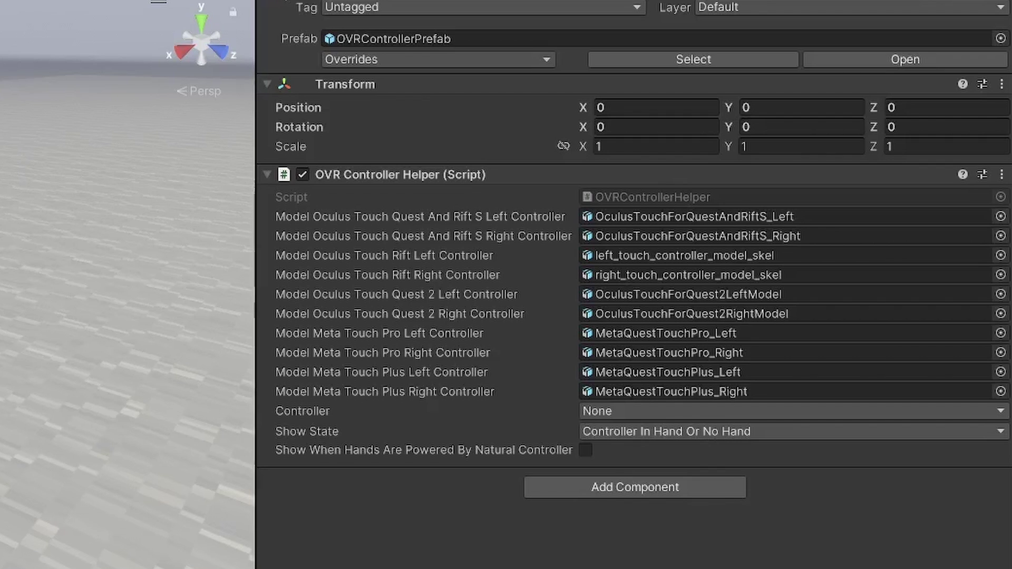
{"action": "left_click", "coordinate": [649, 412]}
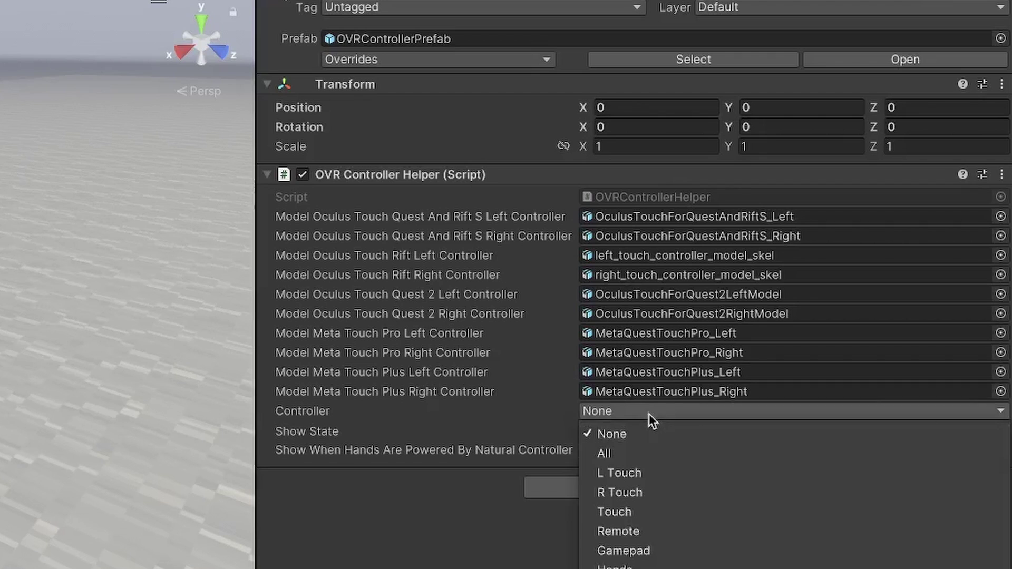
{"action": "left_click", "coordinate": [638, 473]}
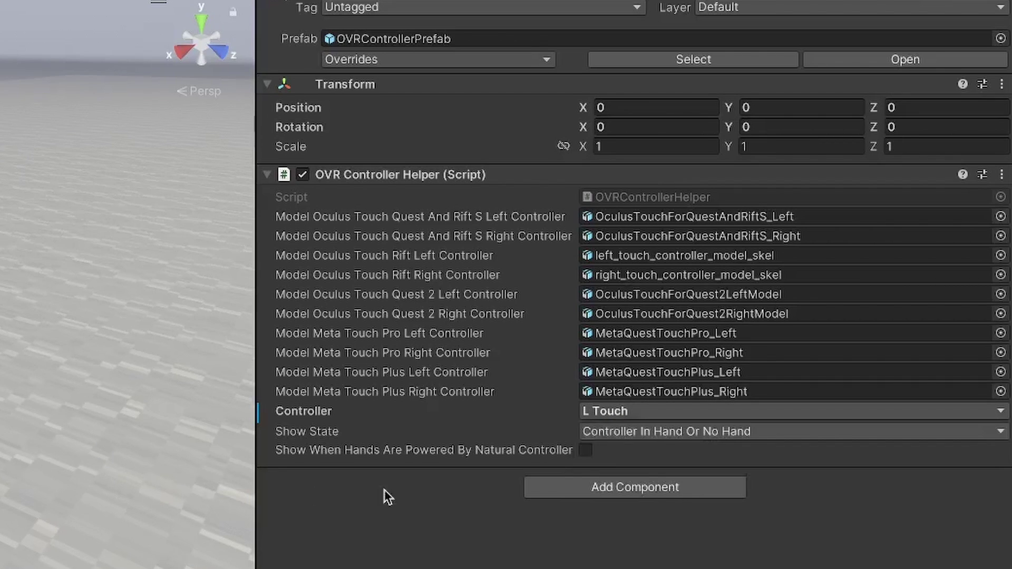
{"action": "left_click", "coordinate": [613, 431]}
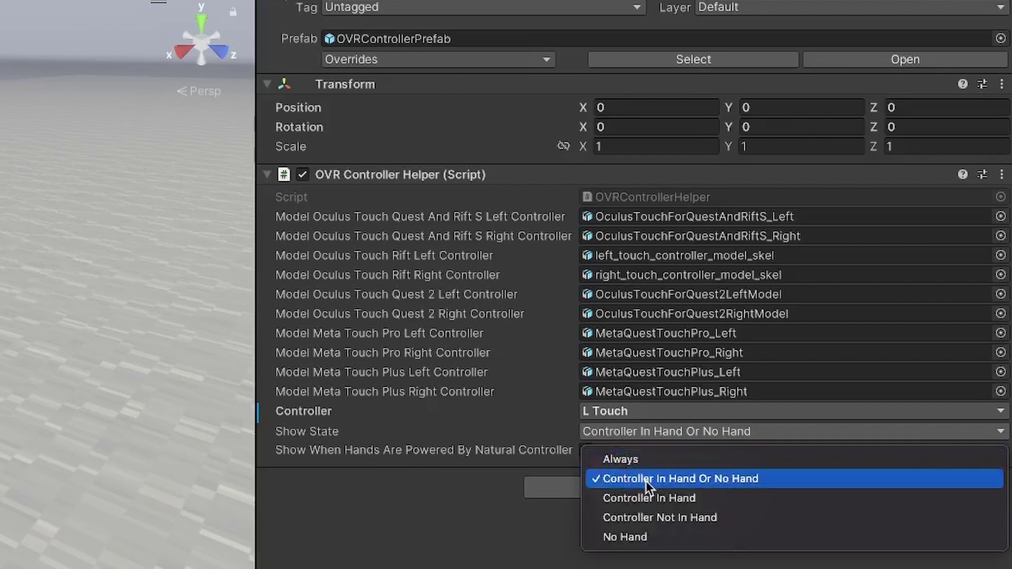
{"action": "left_click", "coordinate": [433, 545]}
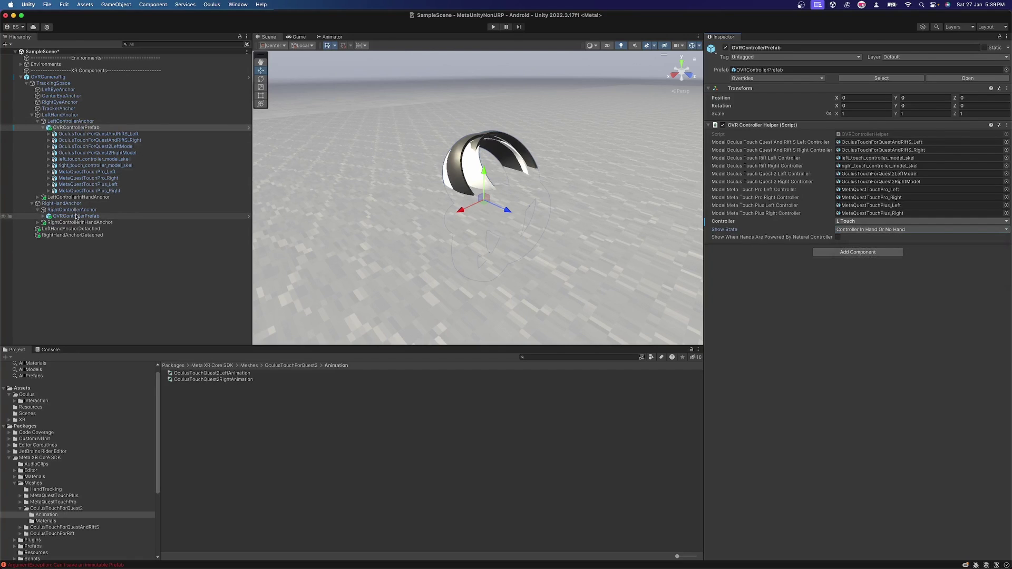
- Set the right OVRControllerPrefab's Controller to R Touch and save the scene with Ctrl+S
{"action": "left_click", "coordinate": [76, 215]}
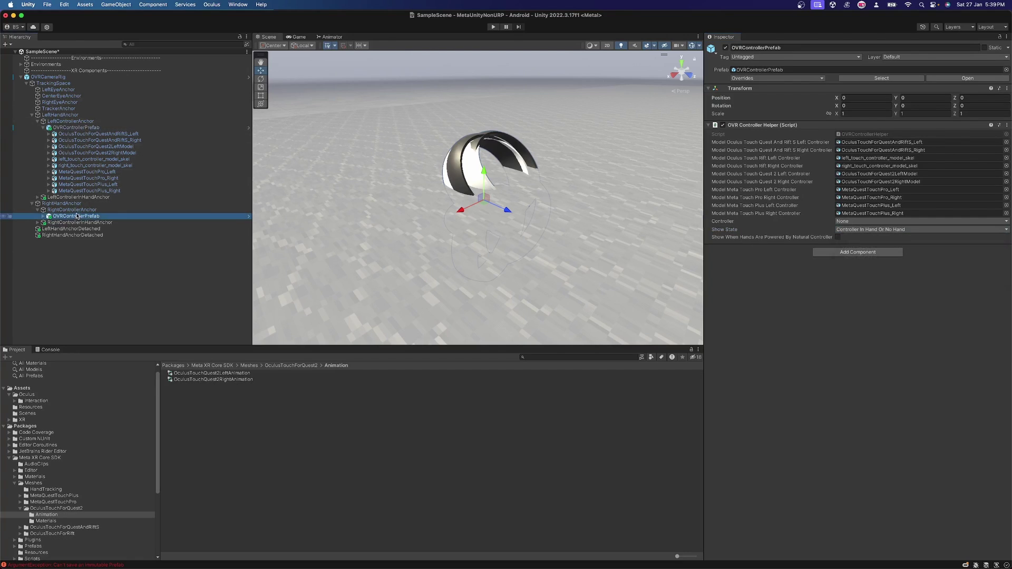
{"action": "left_click", "coordinate": [43, 127]}
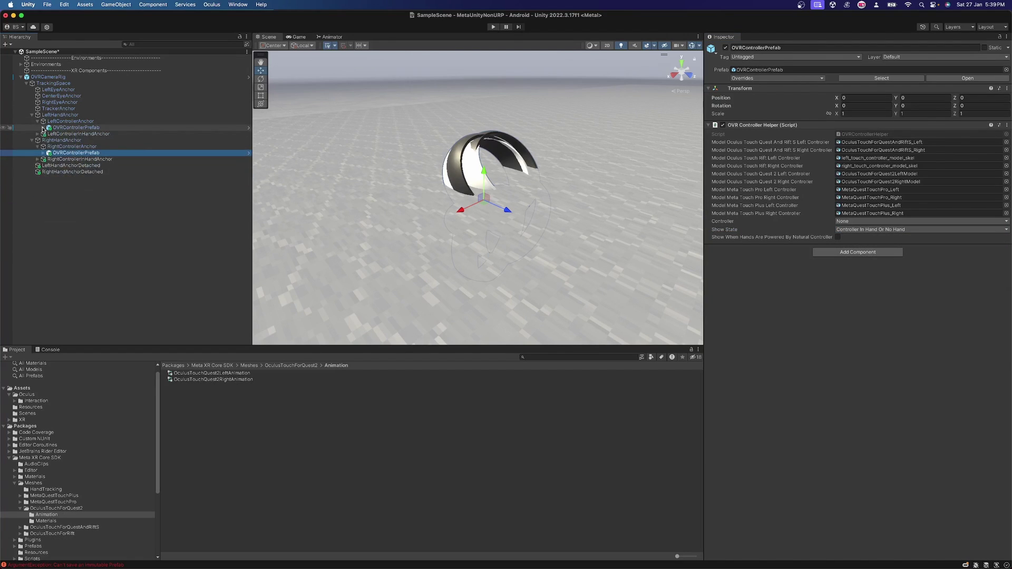
{"action": "left_click", "coordinate": [870, 222]}
{"action": "left_click", "coordinate": [870, 255]}
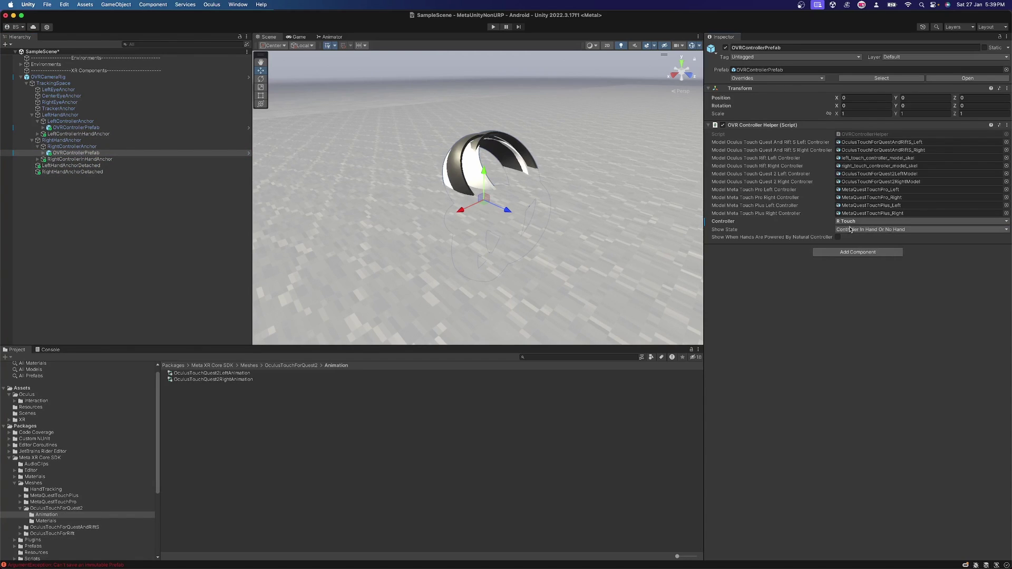
{"action": "key", "text": "ctrl+s"}
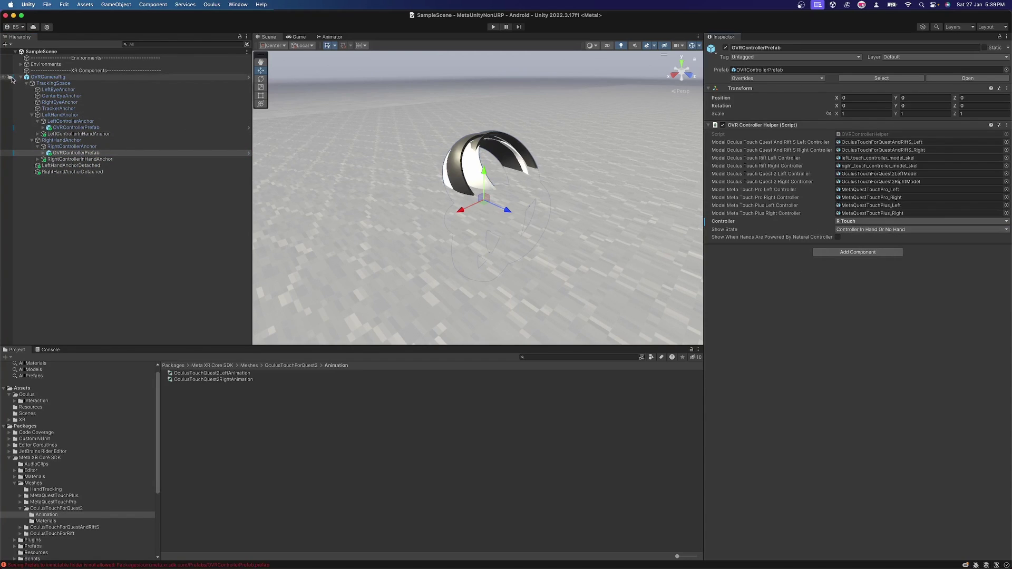
- Collapse LeftControllerAnchor and RightControllerAnchor to tidy the hierarchy
{"action": "left_click", "coordinate": [26, 83]}
{"action": "left_click", "coordinate": [26, 83]}
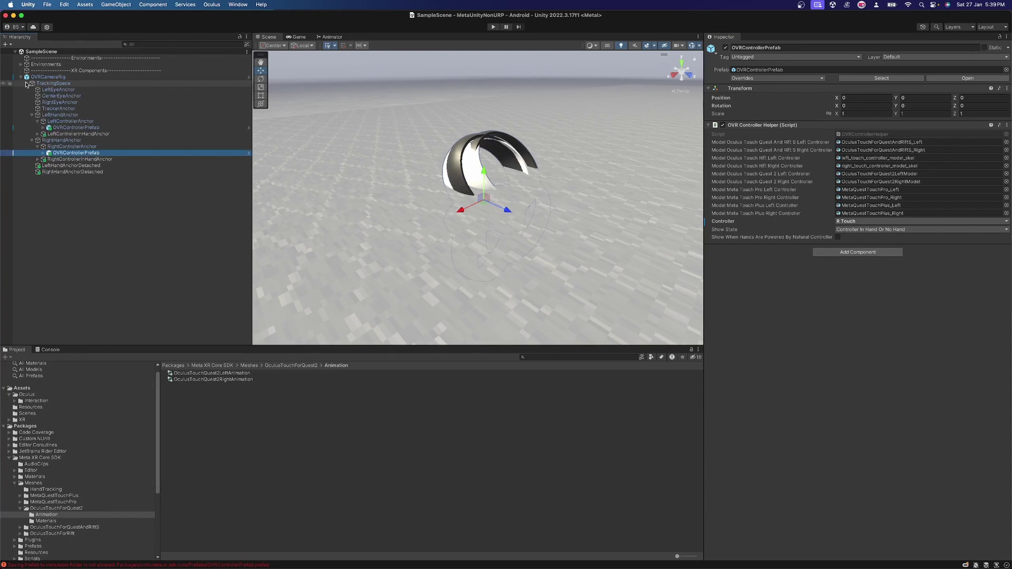
{"action": "left_click", "coordinate": [38, 121]}
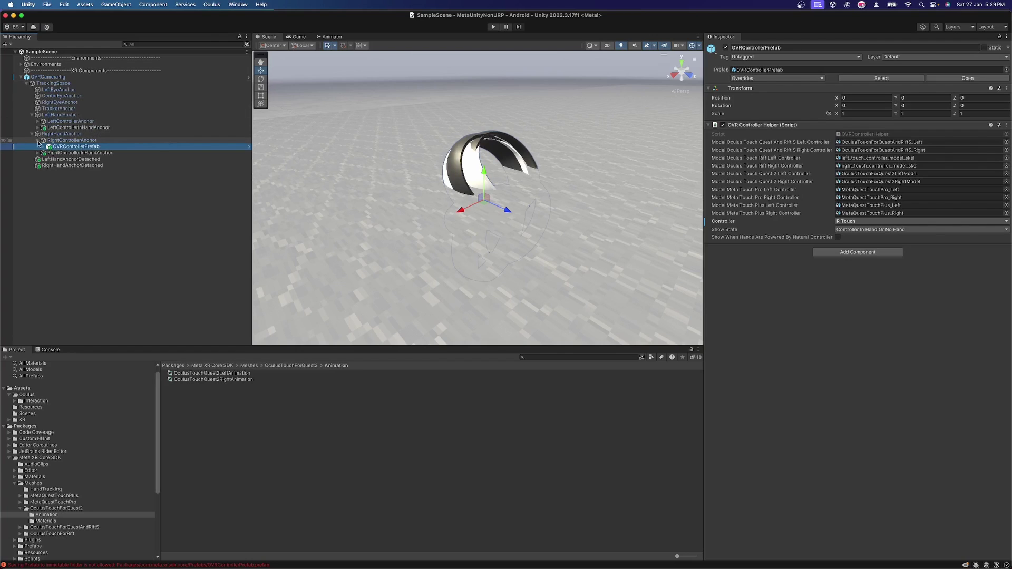
{"action": "left_click", "coordinate": [37, 141]}
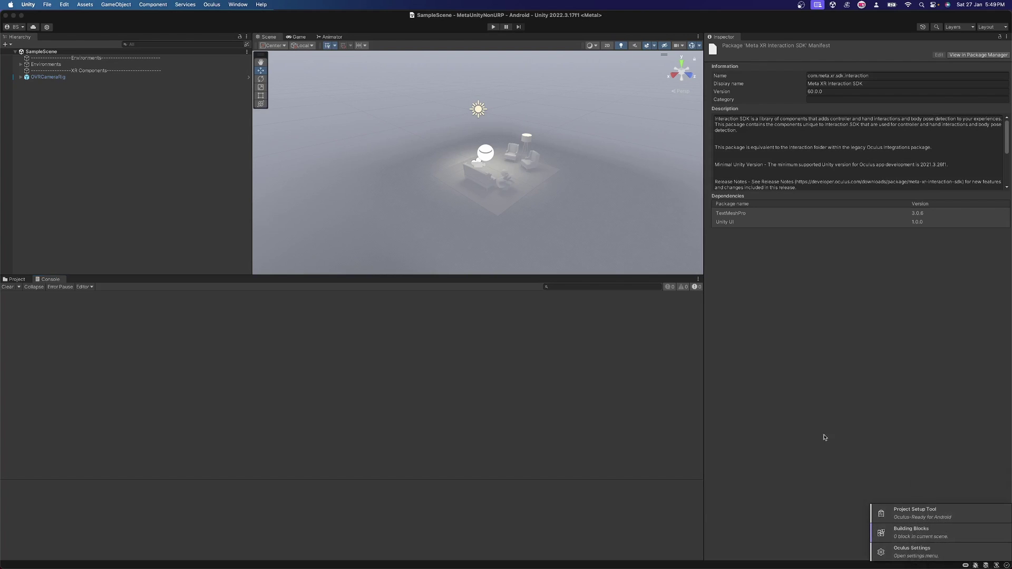
- Open Building Blocks from the Meta XR status icon, dock it beside Animator, and enlarge it
{"action": "left_click", "coordinate": [896, 533]}
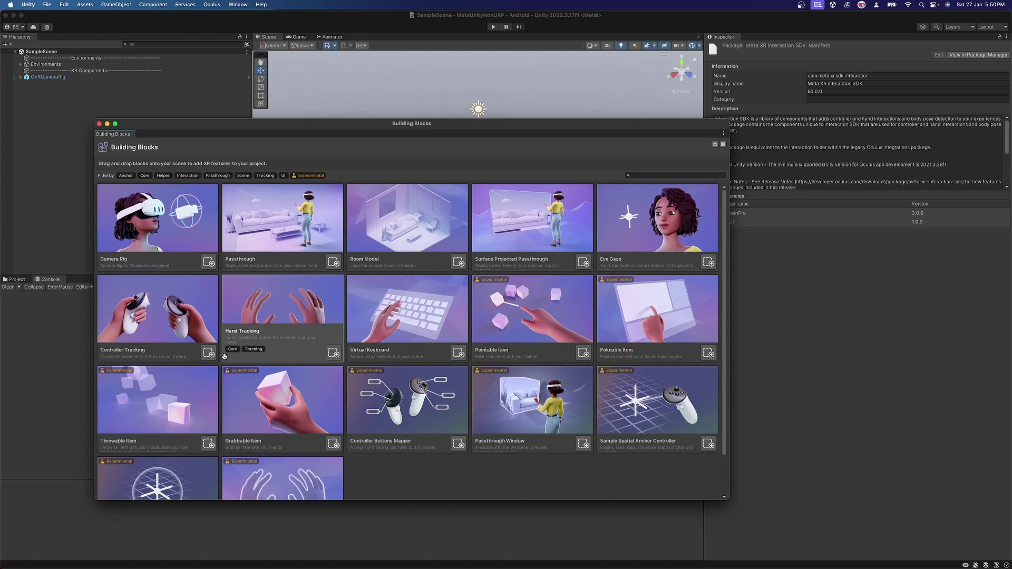
{"action": "scroll", "coordinate": [228, 360], "scroll_direction": "down", "scroll_amount": 3}
{"action": "scroll", "coordinate": [226, 357], "scroll_direction": "up", "scroll_amount": 3}
{"action": "left_click_drag", "start_coordinate": [214, 139], "coordinate": [381, 39]}
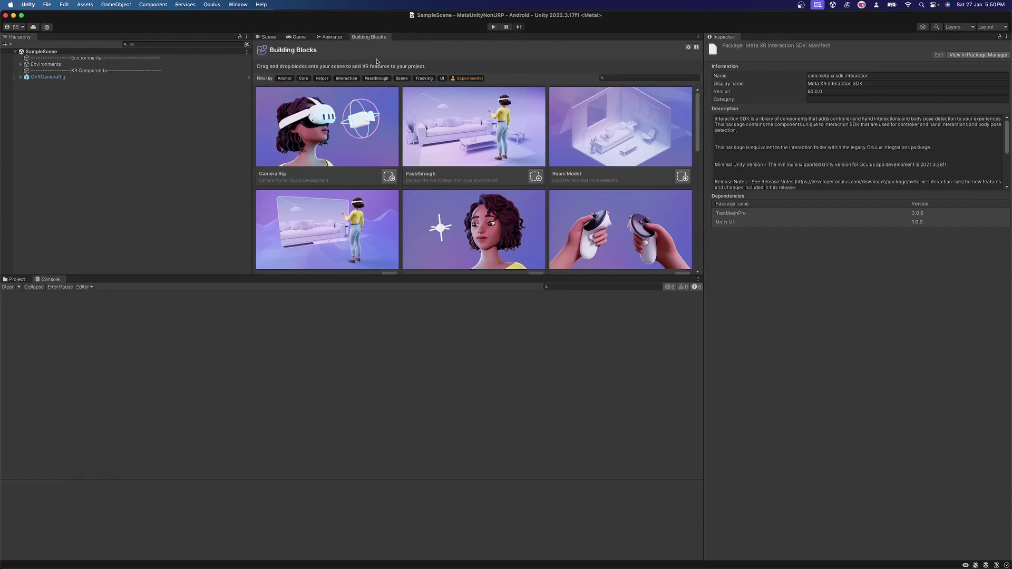
{"action": "left_click_drag", "start_coordinate": [344, 275], "coordinate": [318, 367]}
{"action": "left_click_drag", "start_coordinate": [250, 265], "coordinate": [209, 266]}
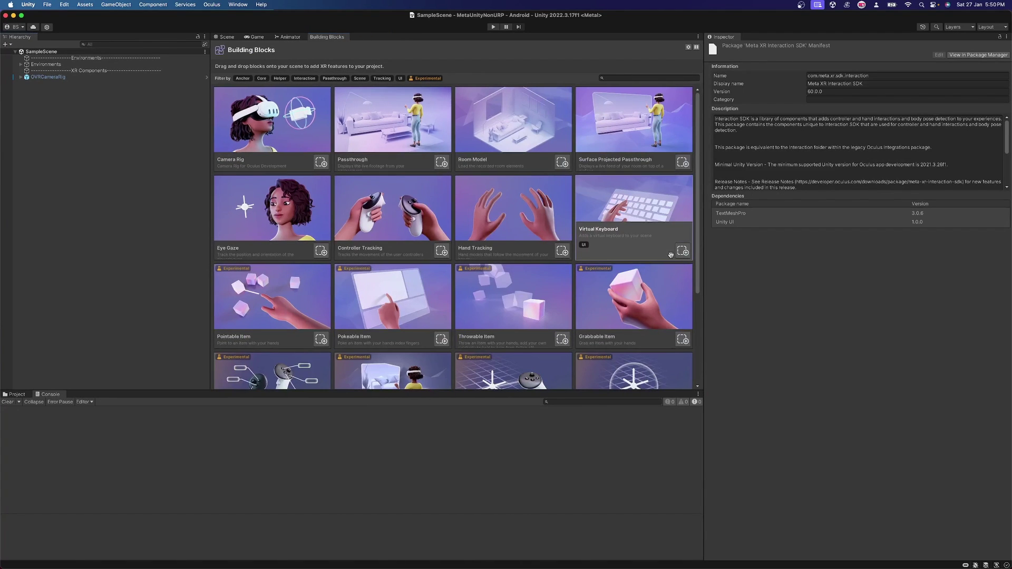
{"action": "left_click_drag", "start_coordinate": [704, 255], "coordinate": [783, 259]}
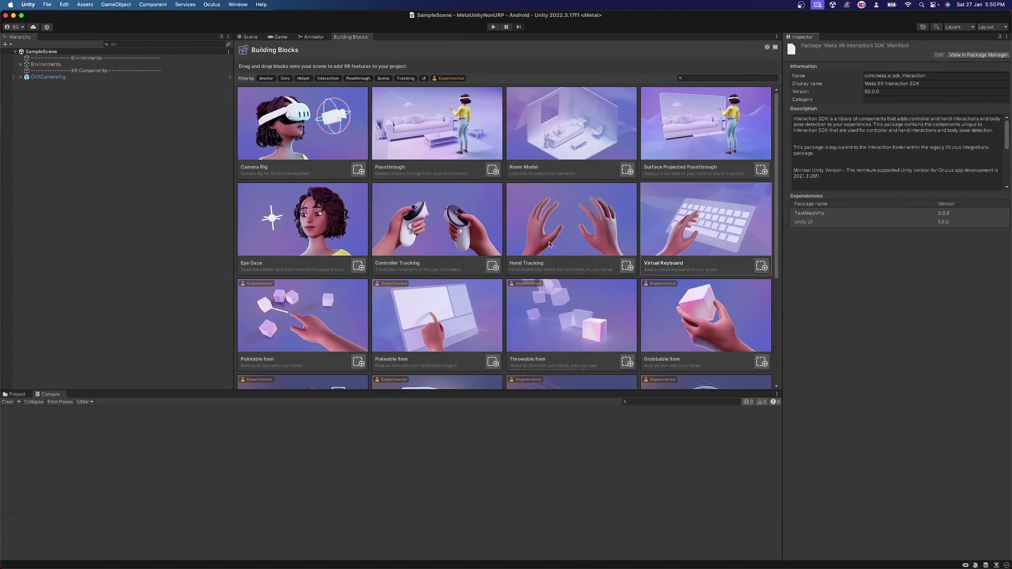
{"action": "scroll", "coordinate": [549, 244], "scroll_direction": "down", "scroll_amount": 2}
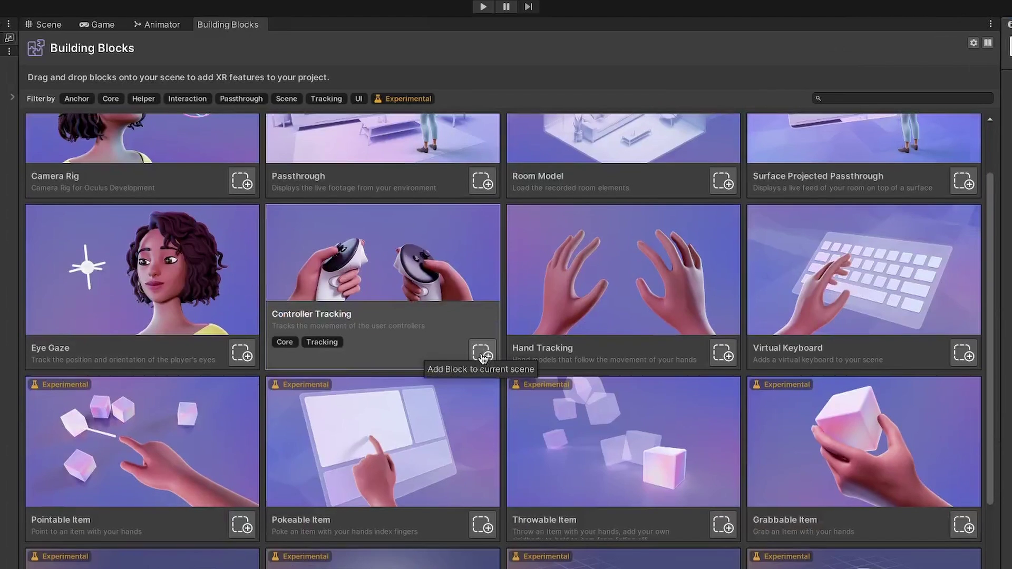
{"action": "scroll", "coordinate": [483, 357], "scroll_direction": "down", "scroll_amount": 2}
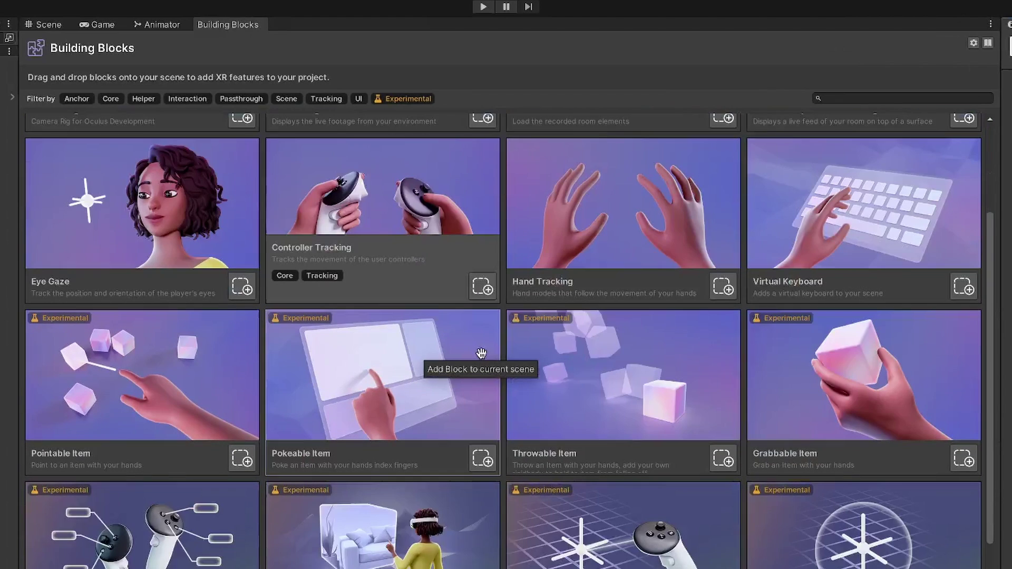
{"action": "scroll", "coordinate": [474, 350], "scroll_direction": "up", "scroll_amount": 5}
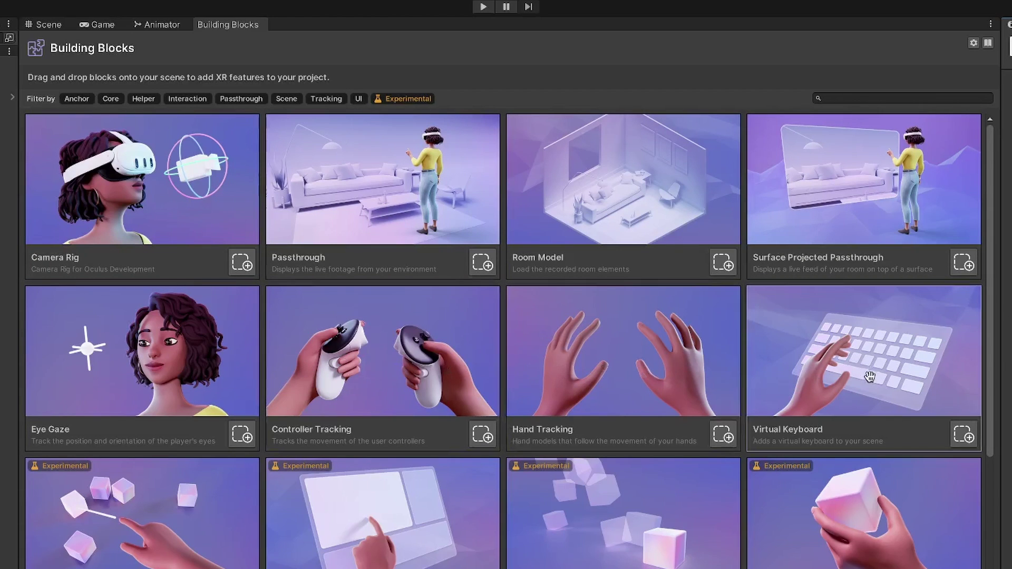
{"action": "scroll", "coordinate": [833, 379], "scroll_direction": "down", "scroll_amount": 3}
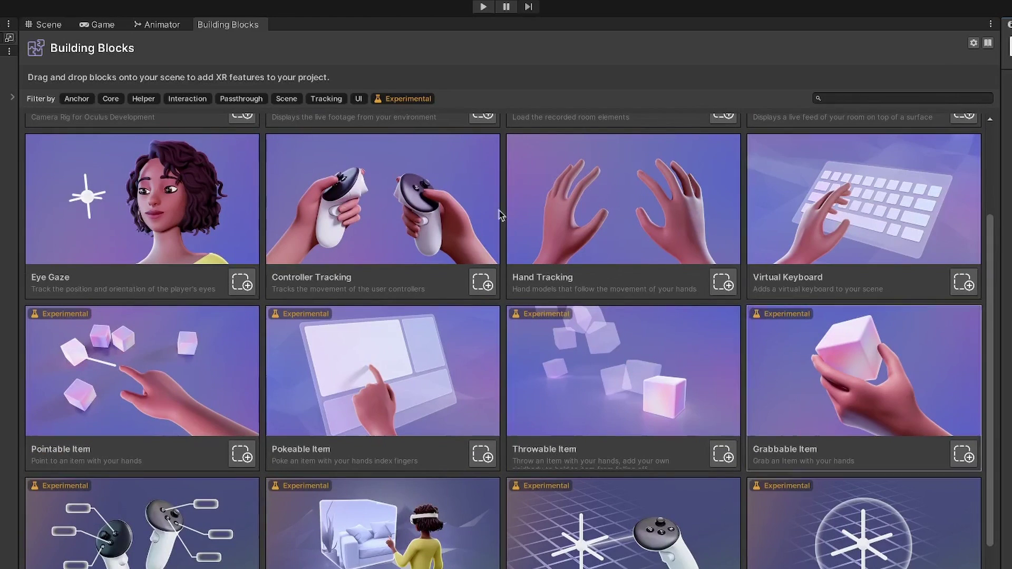
{"action": "scroll", "coordinate": [497, 215], "scroll_direction": "up", "scroll_amount": 3}
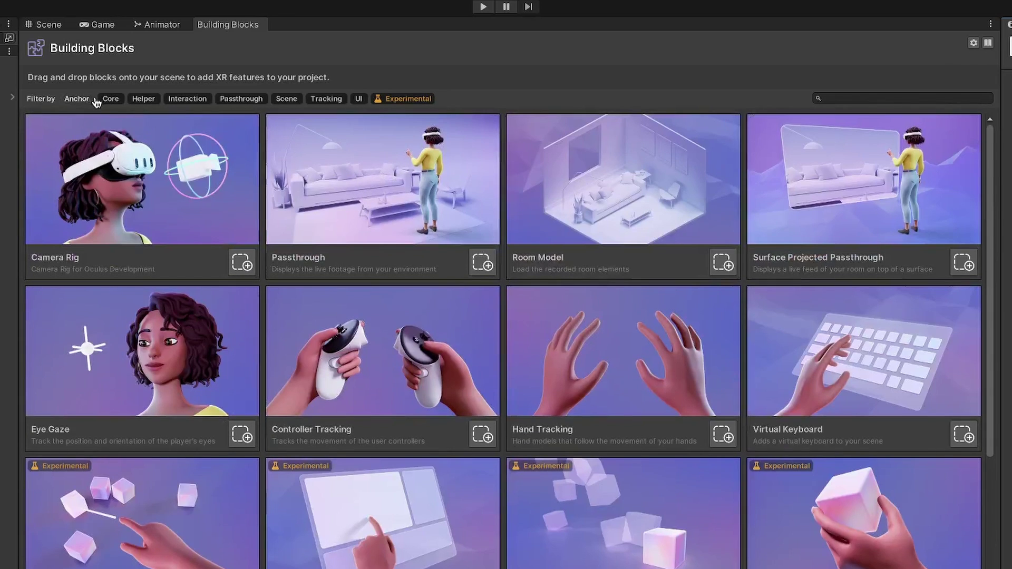
{"action": "mouse_move", "coordinate": [143, 243]}
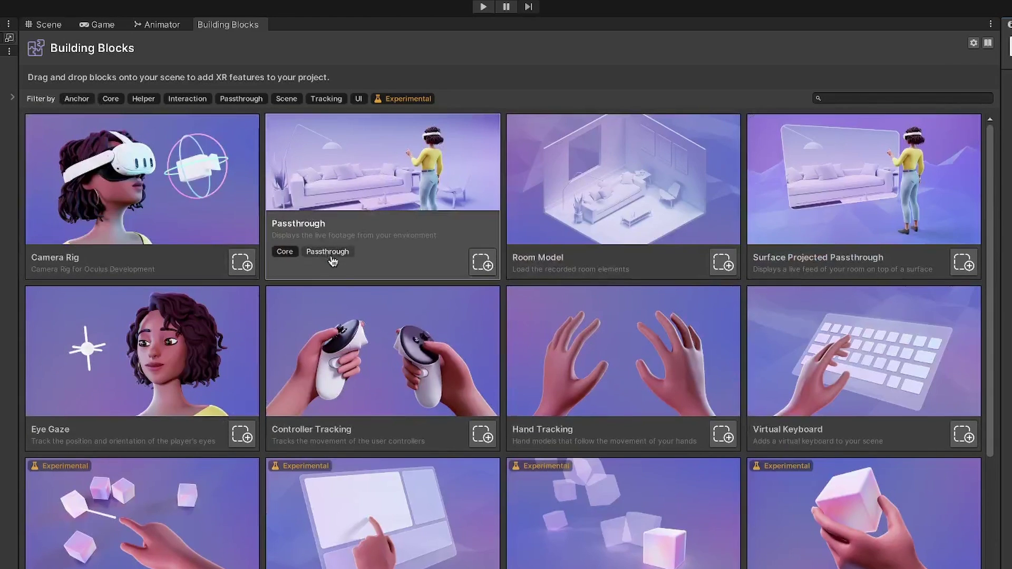
{"action": "mouse_move", "coordinate": [666, 256]}
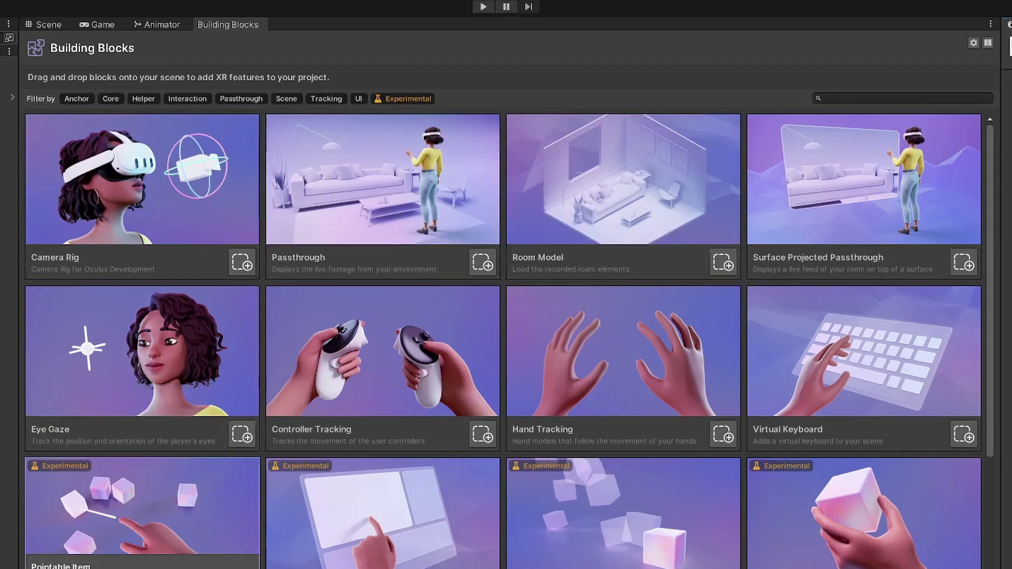
{"action": "left_click", "coordinate": [110, 98]}
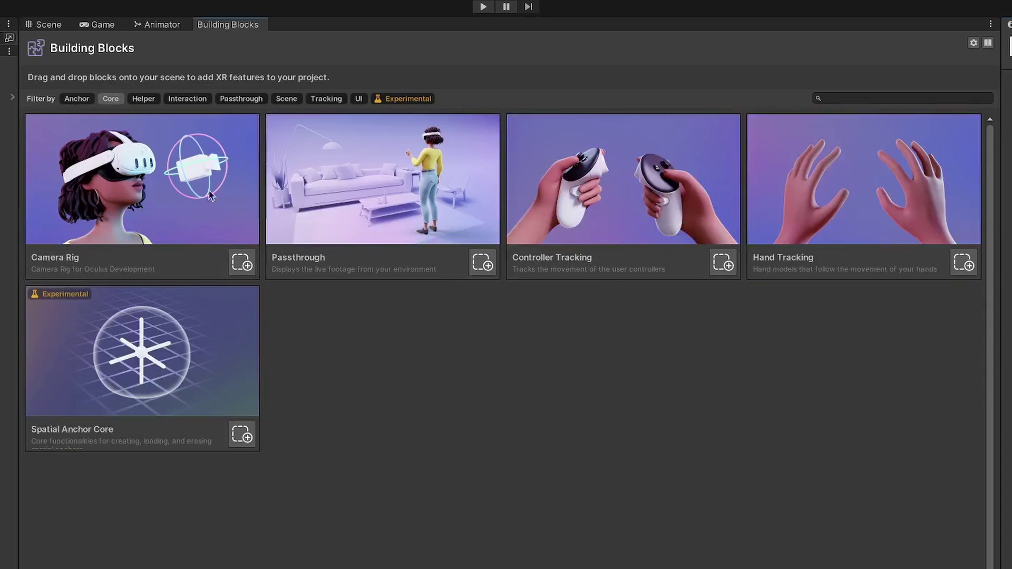
{"action": "left_click", "coordinate": [80, 100]}
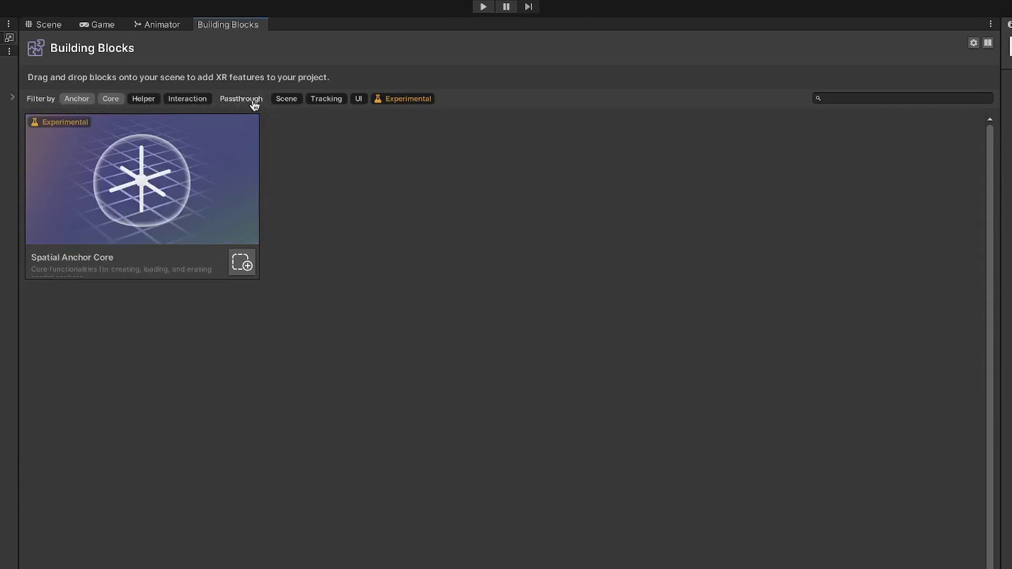
{"action": "left_click", "coordinate": [253, 101]}
{"action": "left_click", "coordinate": [64, 104]}
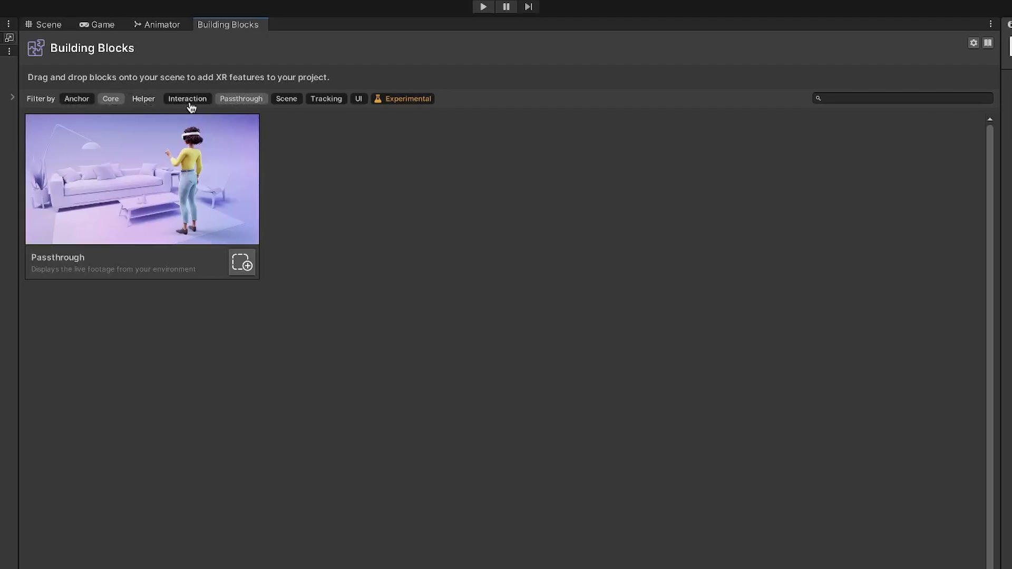
{"action": "left_click", "coordinate": [234, 101]}
{"action": "left_click", "coordinate": [232, 107]}
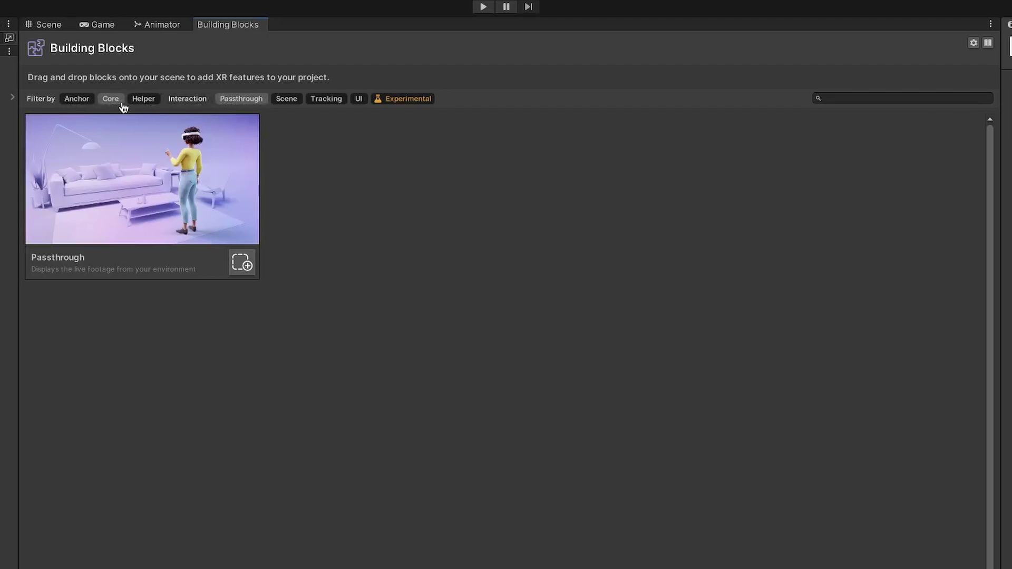
{"action": "left_click", "coordinate": [237, 105]}
{"action": "left_click", "coordinate": [148, 102]}
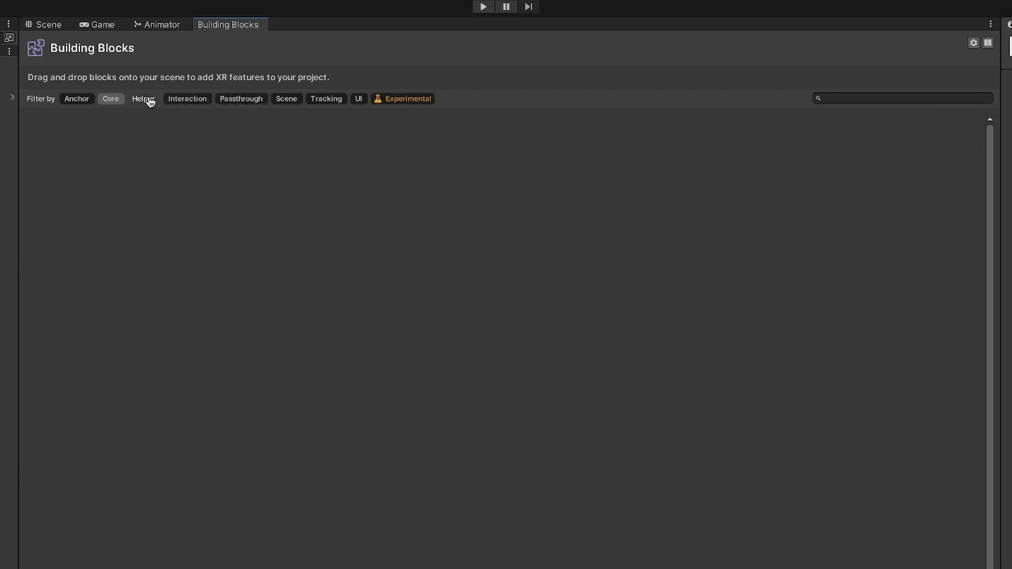
{"action": "left_click", "coordinate": [151, 101]}
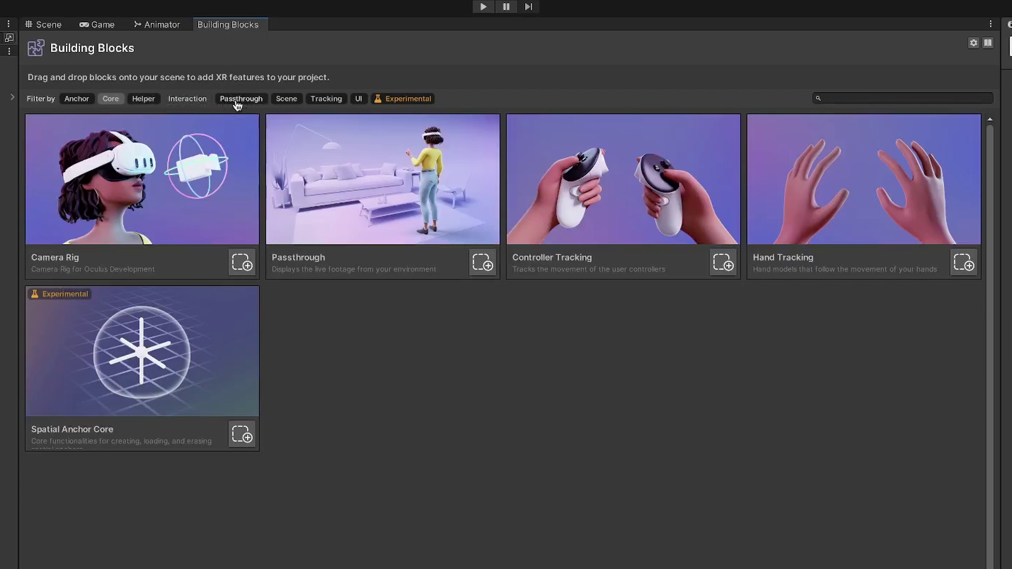
{"action": "left_click", "coordinate": [108, 103]}
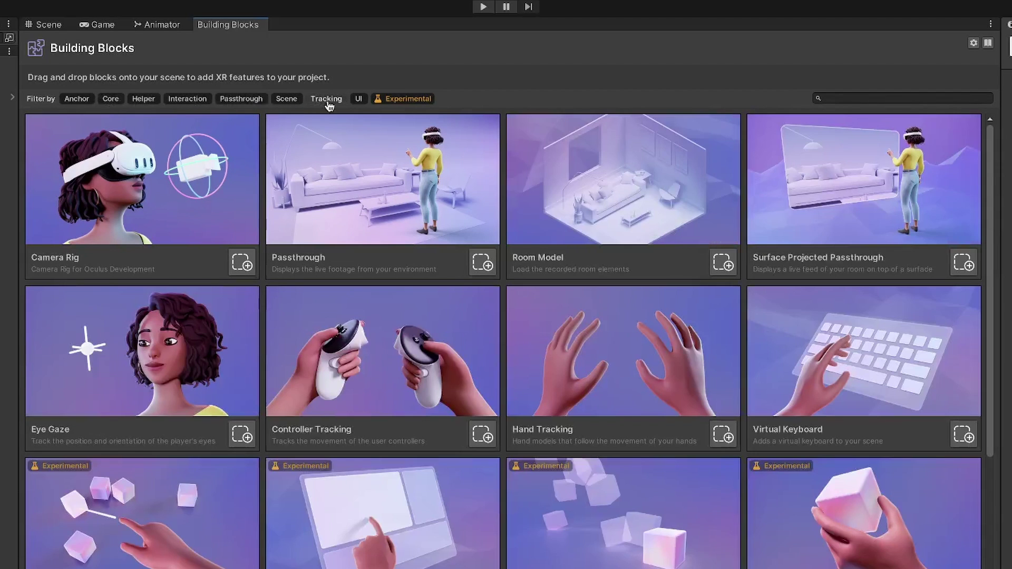
{"action": "left_click", "coordinate": [401, 101]}
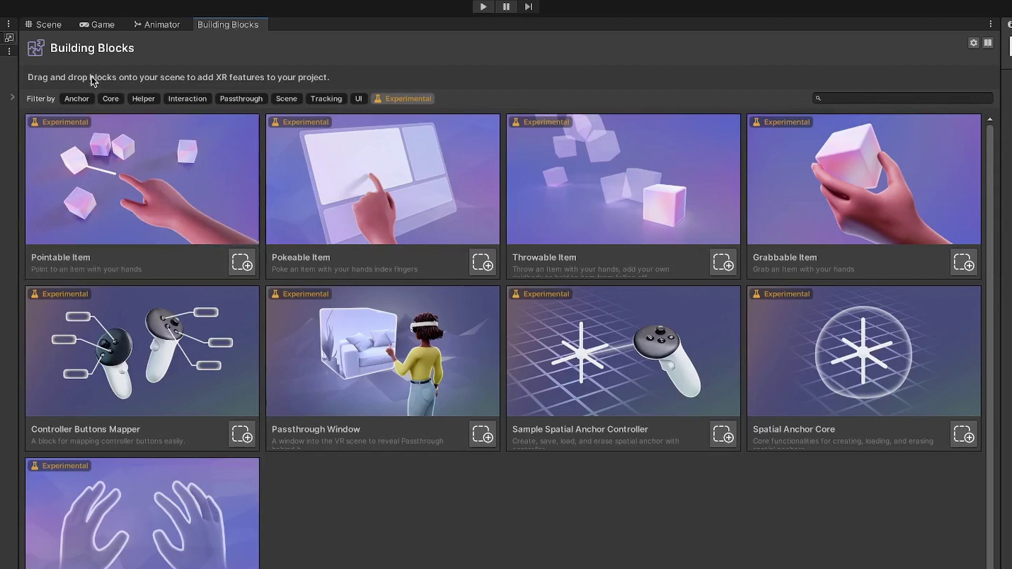
{"action": "left_click", "coordinate": [76, 98]}
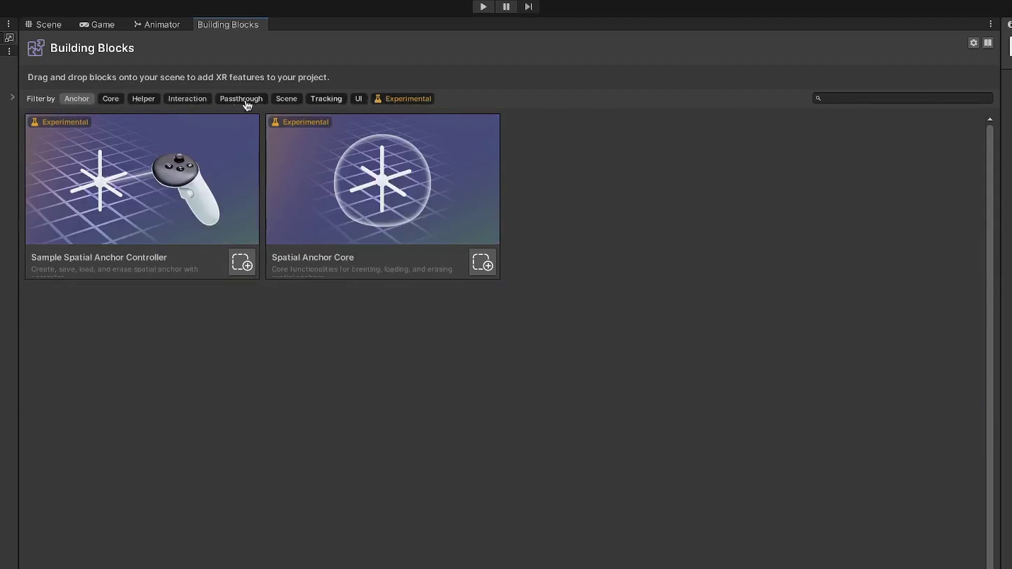
{"action": "left_click", "coordinate": [87, 99]}
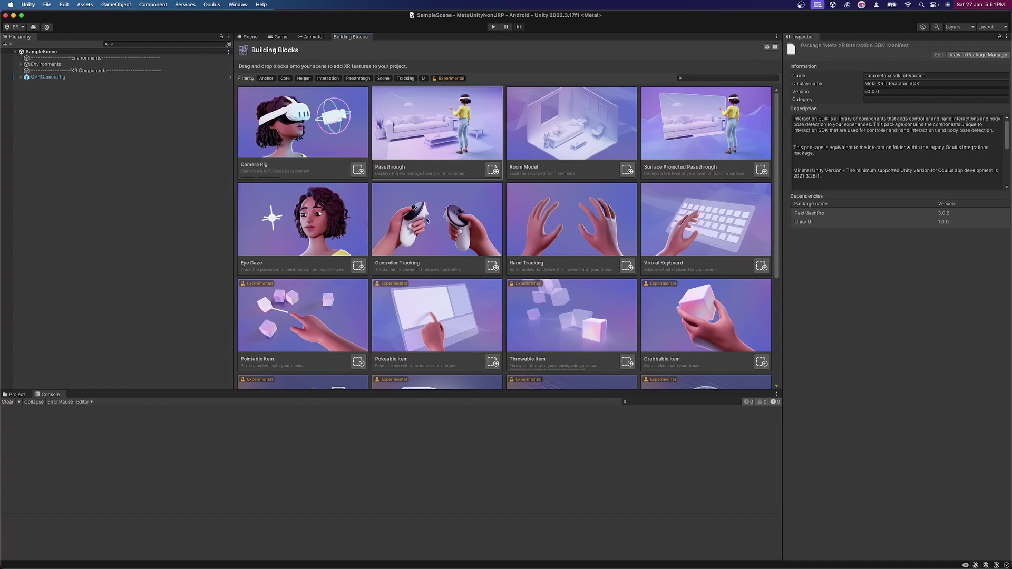
- Delete the old OVRCameraRig from the scene
{"action": "left_click", "coordinate": [47, 77]}
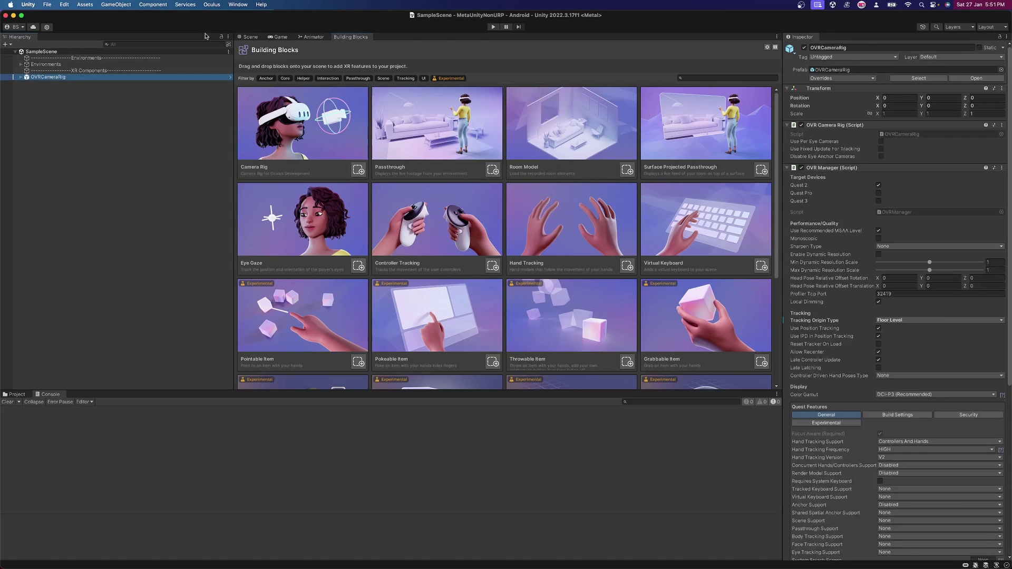
{"action": "double_click", "coordinate": [53, 77]}
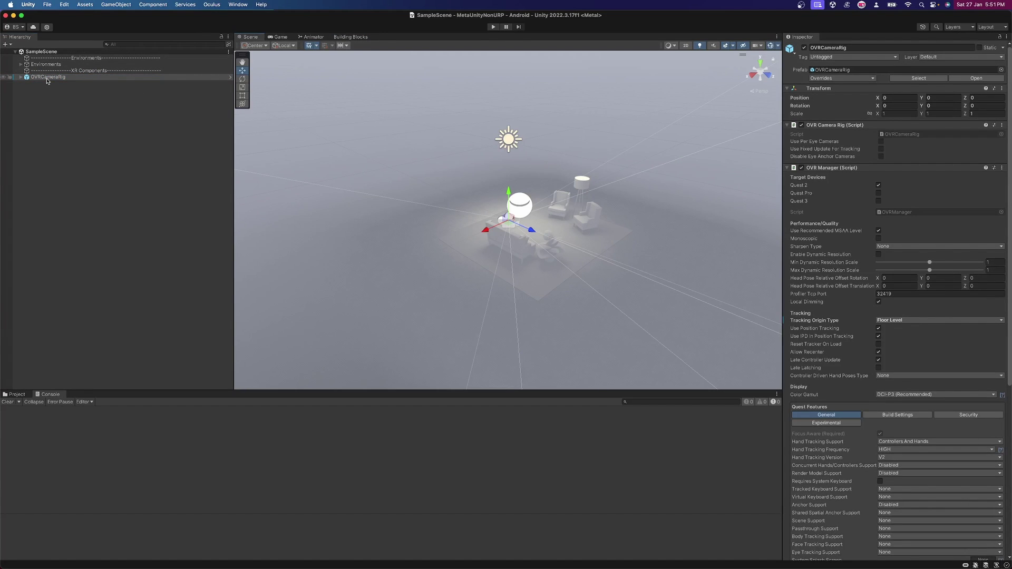
{"action": "key", "text": "Delete"}
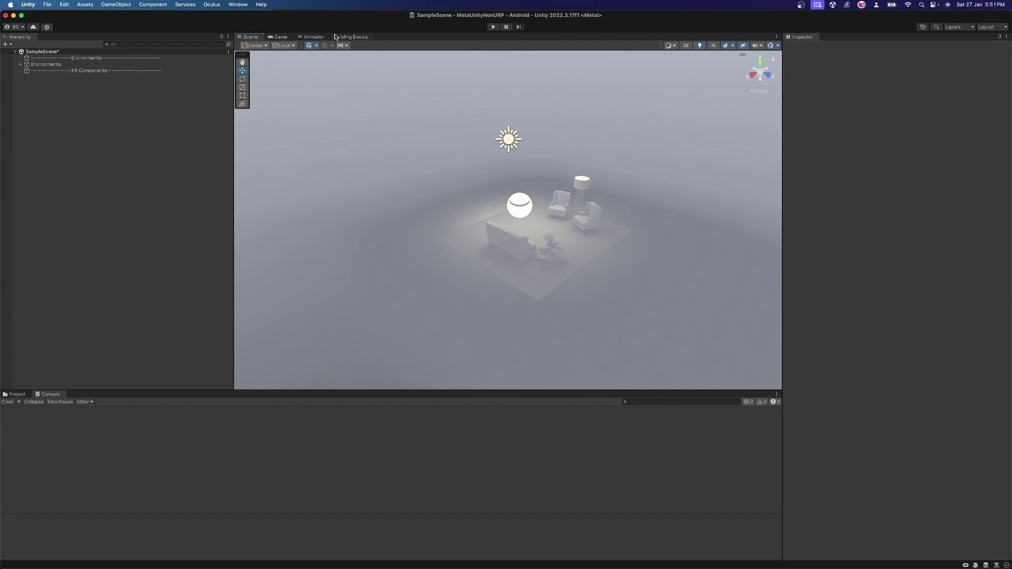
- Drag the Camera Rig building block into the Hierarchy and widen the Inspector
{"action": "left_click", "coordinate": [350, 37]}
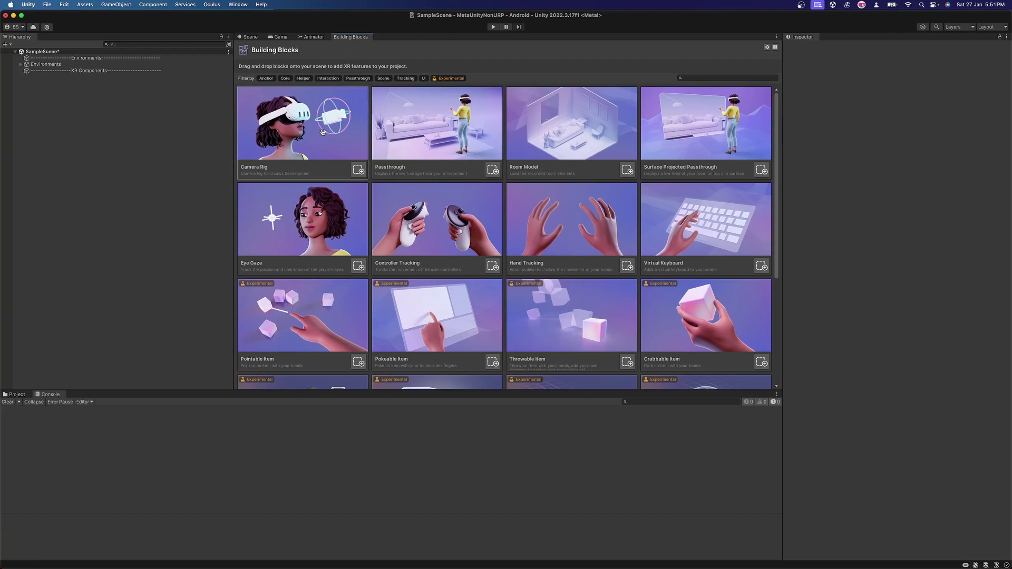
{"action": "left_click_drag", "start_coordinate": [323, 131], "coordinate": [114, 156]}
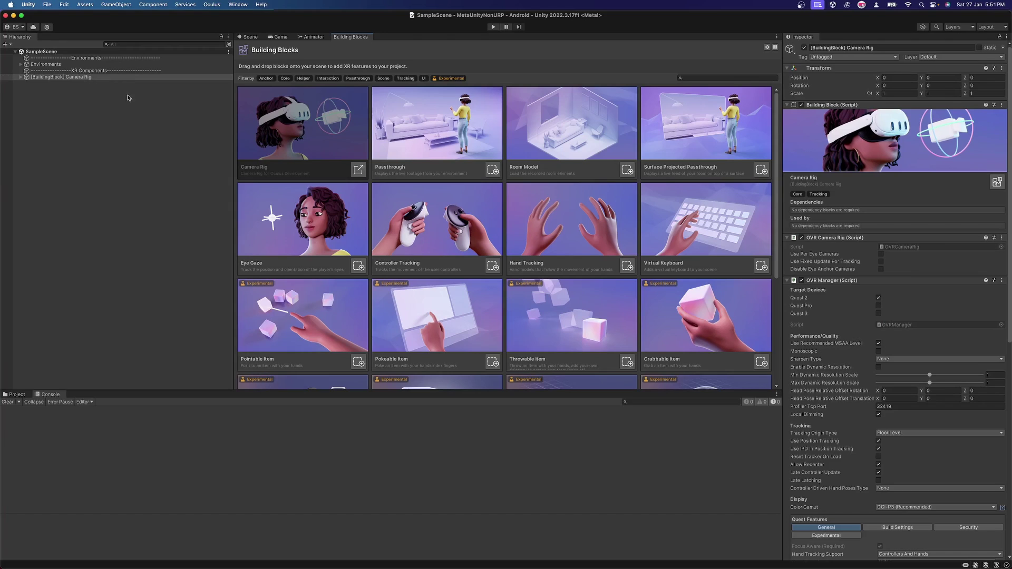
{"action": "left_click_drag", "start_coordinate": [781, 161], "coordinate": [695, 164]}
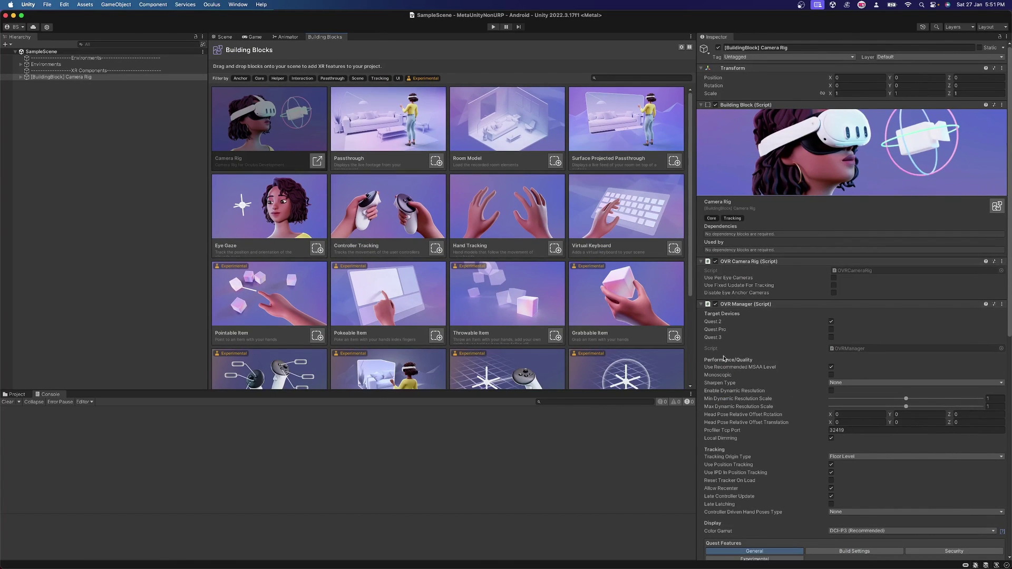
{"action": "scroll", "coordinate": [730, 285], "scroll_direction": "down", "scroll_amount": 3}
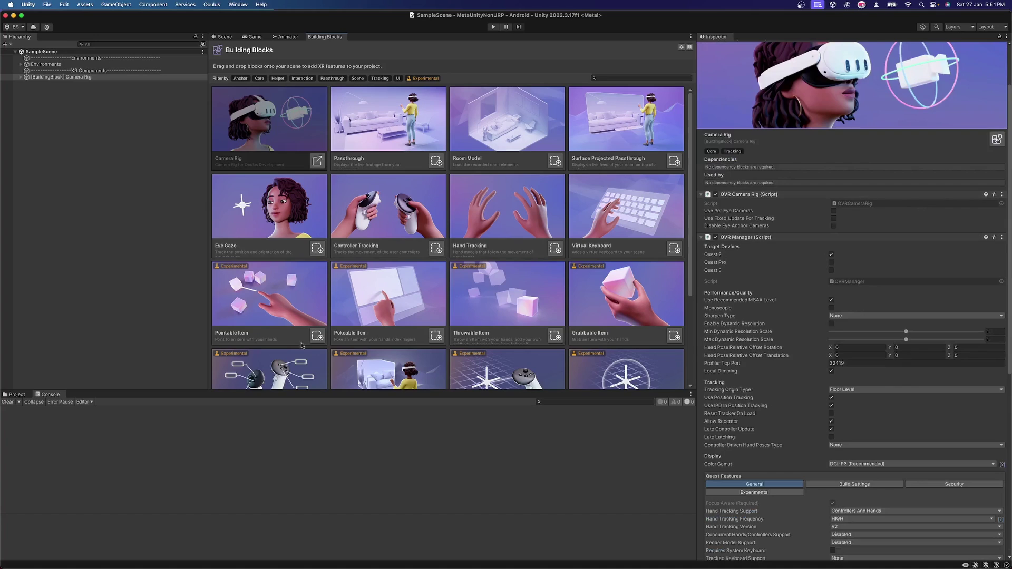
- Search the Project for 'OVRCa' and inspect the OVRCameraRig prefab's settings
{"action": "left_click", "coordinate": [16, 395]}
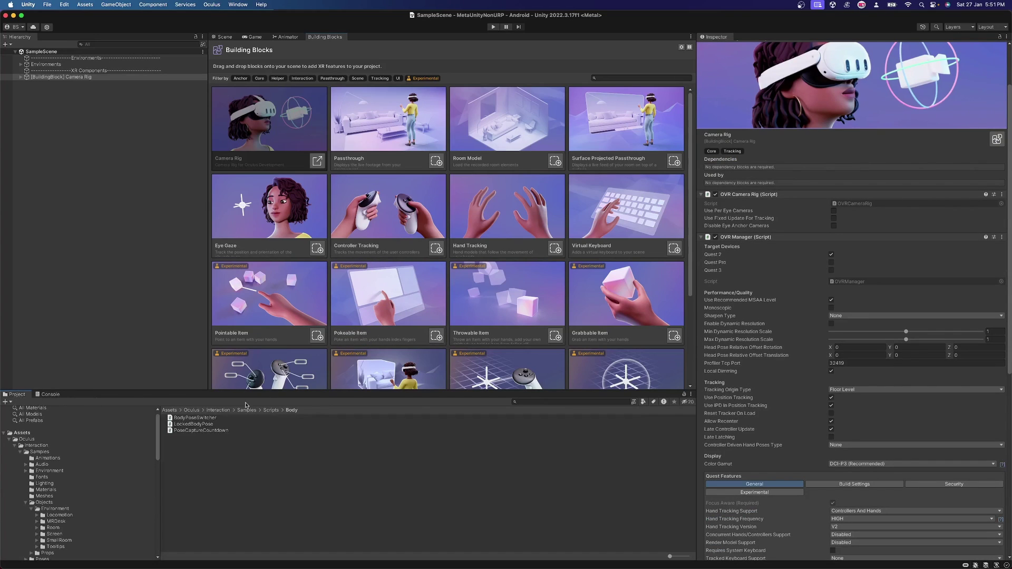
{"action": "left_click", "coordinate": [588, 402]}
{"action": "type", "text": "OVRCa"}
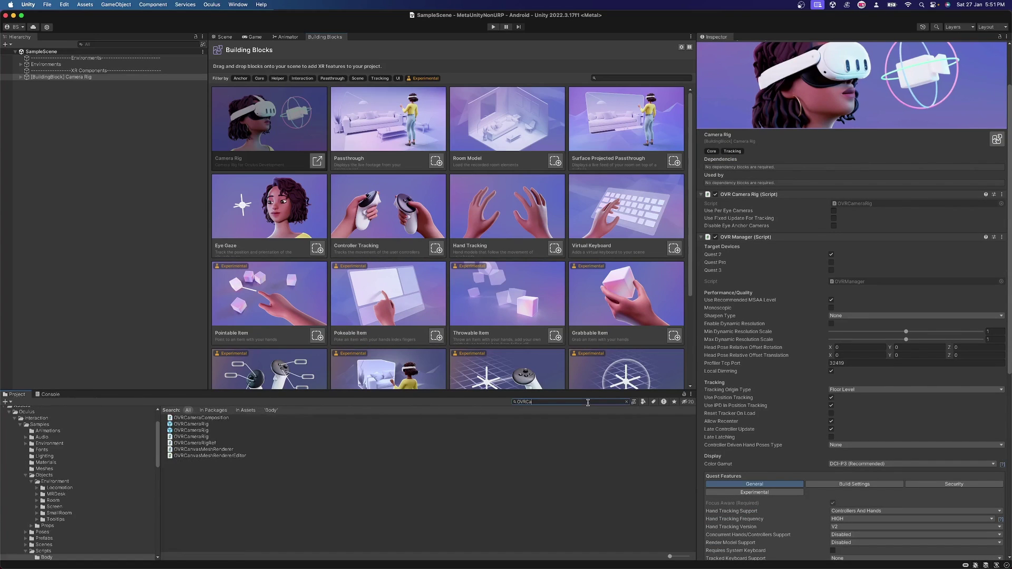
{"action": "left_click", "coordinate": [193, 431]}
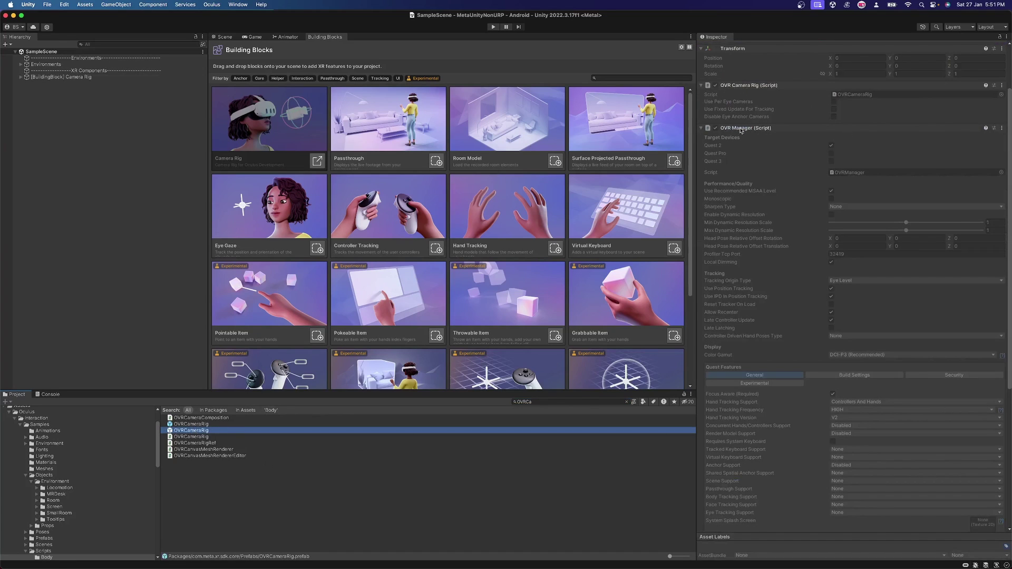
{"action": "scroll", "coordinate": [775, 243], "scroll_direction": "down", "scroll_amount": 5}
{"action": "scroll", "coordinate": [770, 250], "scroll_direction": "down", "scroll_amount": 2}
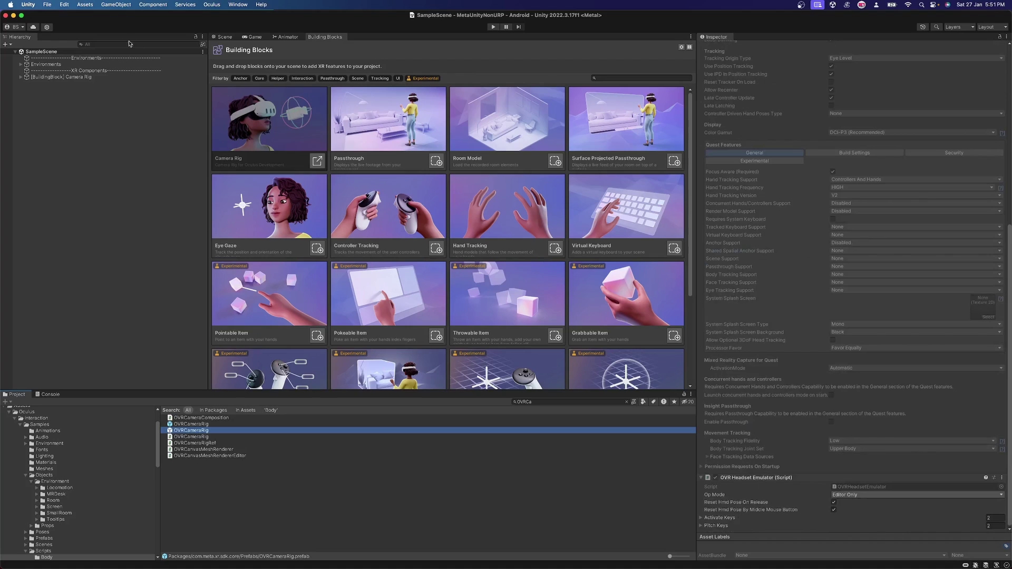
- Select [BuildingBlock] Camera Rig and review its Building Block component
{"action": "left_click", "coordinate": [79, 77]}
{"action": "scroll", "coordinate": [790, 132], "scroll_direction": "up", "scroll_amount": 9}
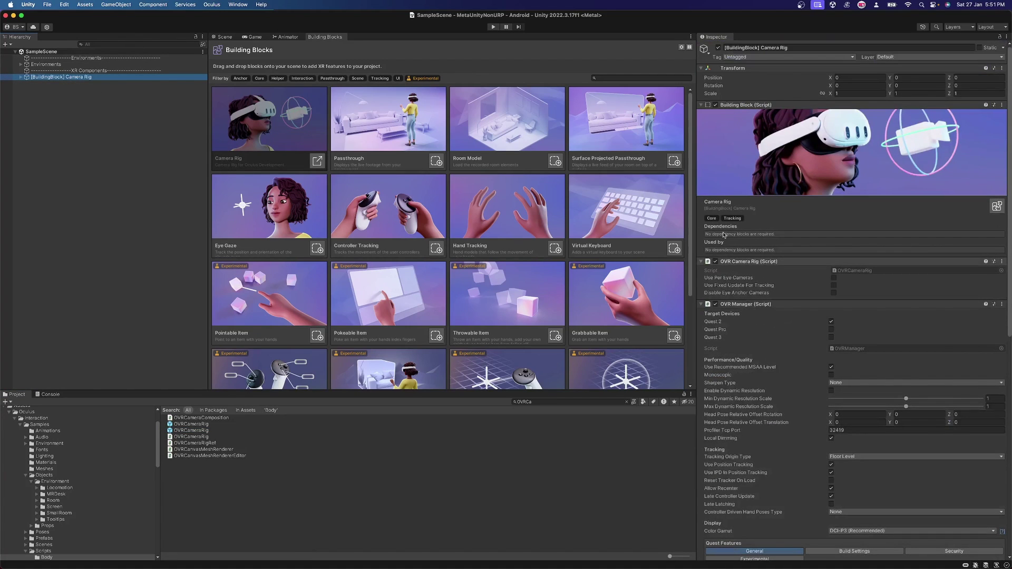
{"action": "left_click", "coordinate": [728, 105]}
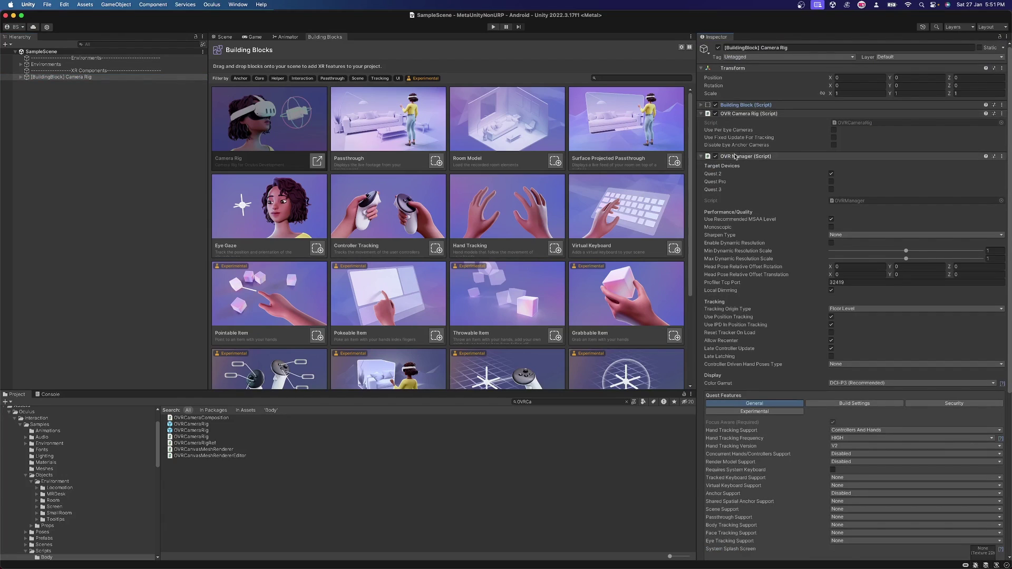
{"action": "scroll", "coordinate": [775, 359], "scroll_direction": "down", "scroll_amount": 5}
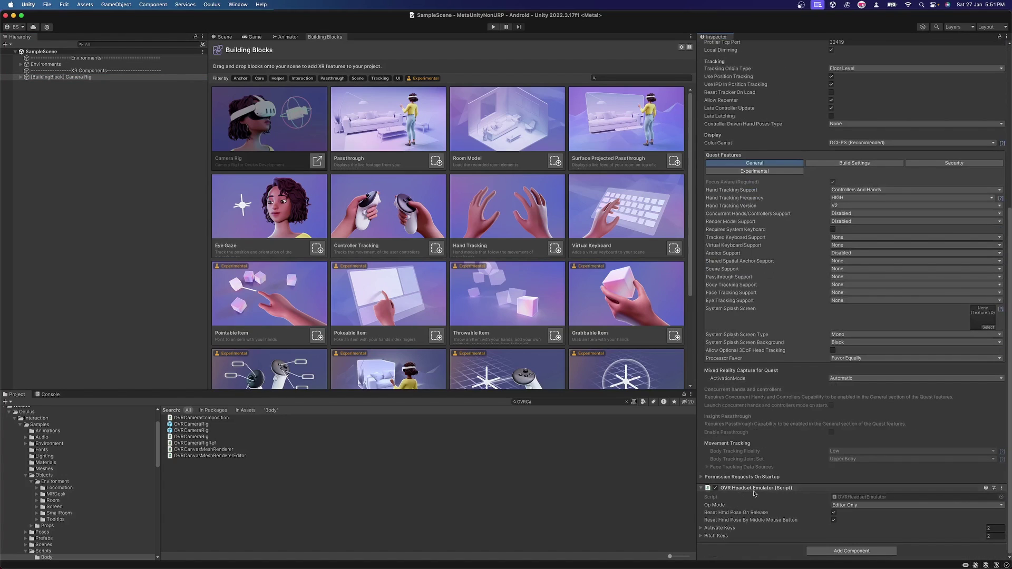
{"action": "scroll", "coordinate": [754, 494], "scroll_direction": "up", "scroll_amount": 5}
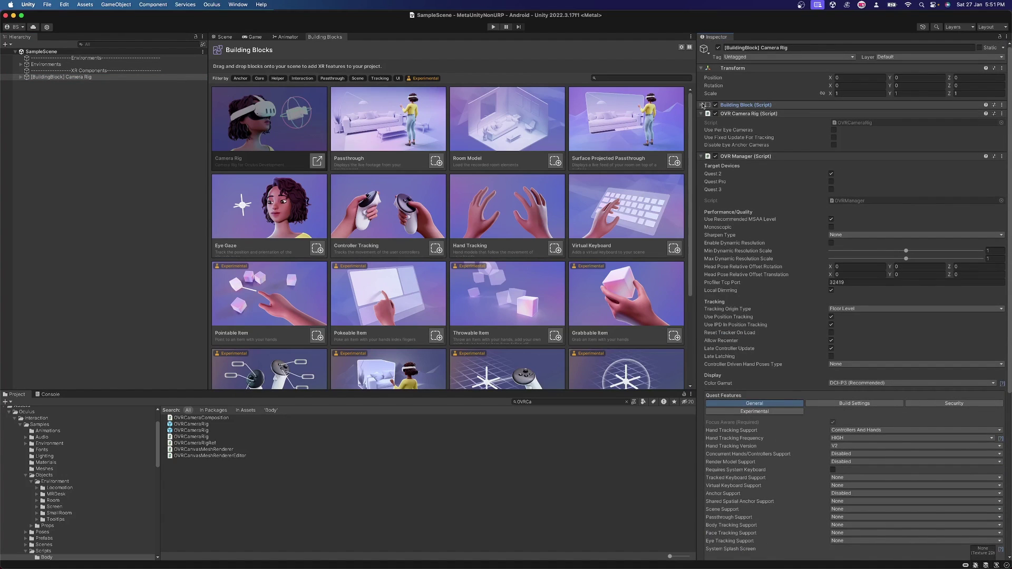
{"action": "left_click", "coordinate": [702, 105]}
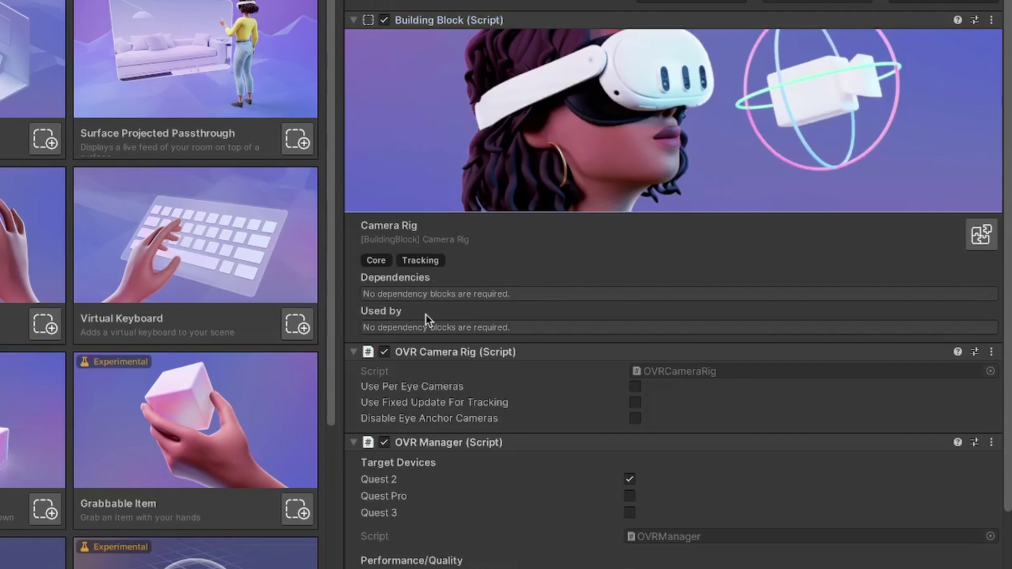
- Scroll the Camera Rig's OVR Manager settings to its Quest Features hand tracking options
{"action": "scroll", "coordinate": [450, 268], "scroll_direction": "down", "scroll_amount": 3}
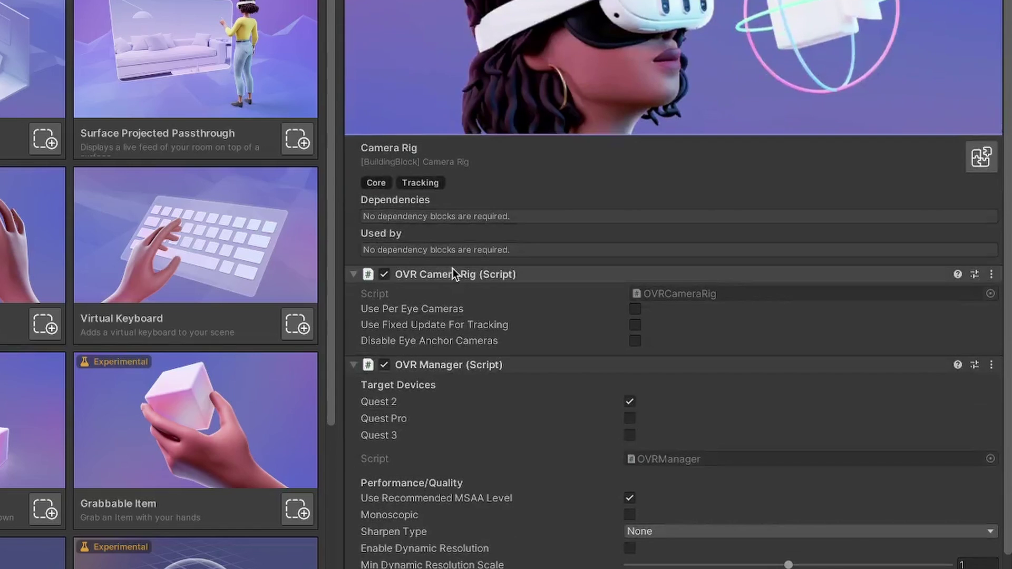
{"action": "scroll", "coordinate": [629, 414], "scroll_direction": "down", "scroll_amount": 3}
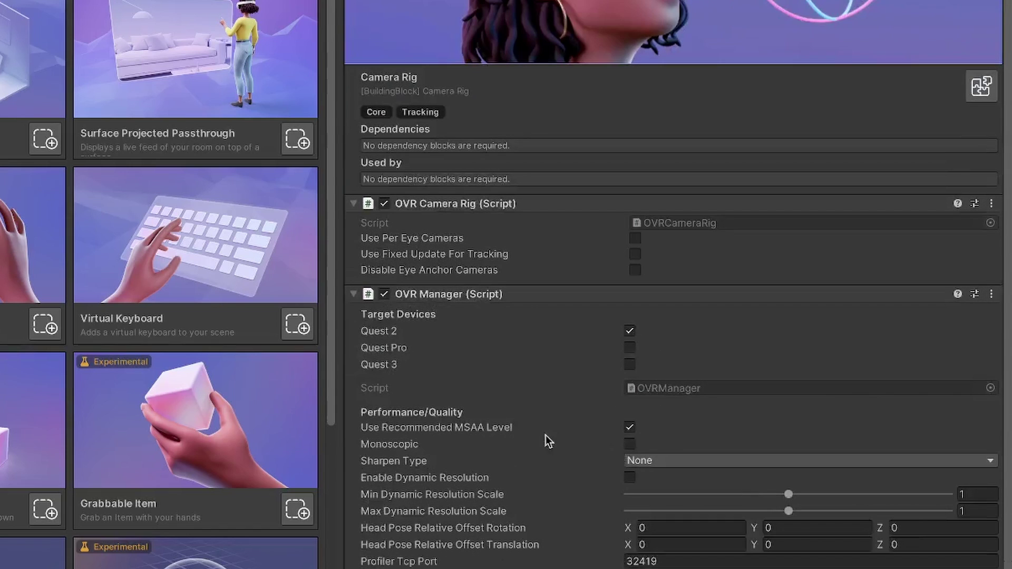
{"action": "scroll", "coordinate": [629, 442], "scroll_direction": "down", "scroll_amount": 3}
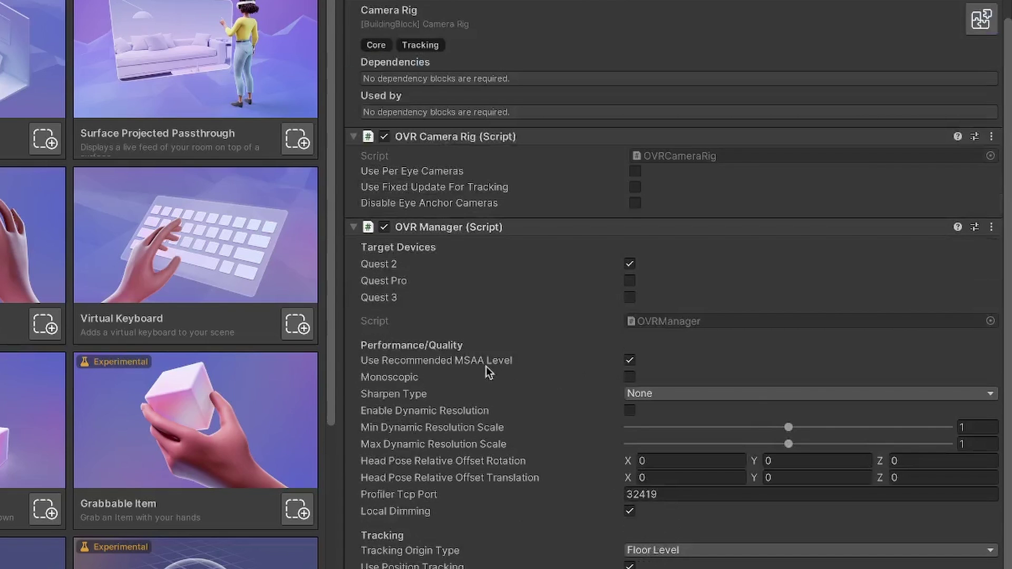
{"action": "scroll", "coordinate": [665, 369], "scroll_direction": "down", "scroll_amount": 3}
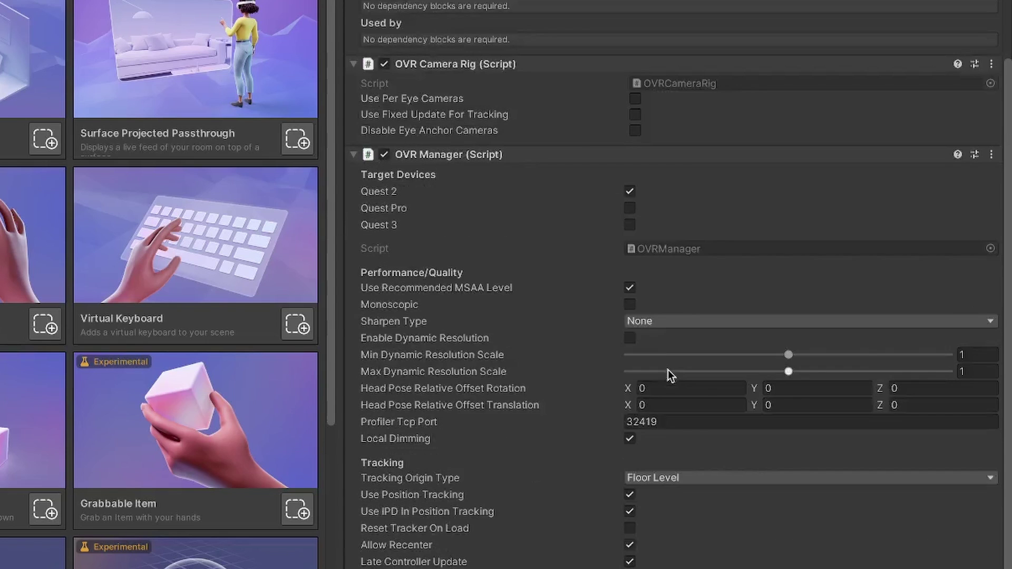
{"action": "scroll", "coordinate": [642, 395], "scroll_direction": "down", "scroll_amount": 6}
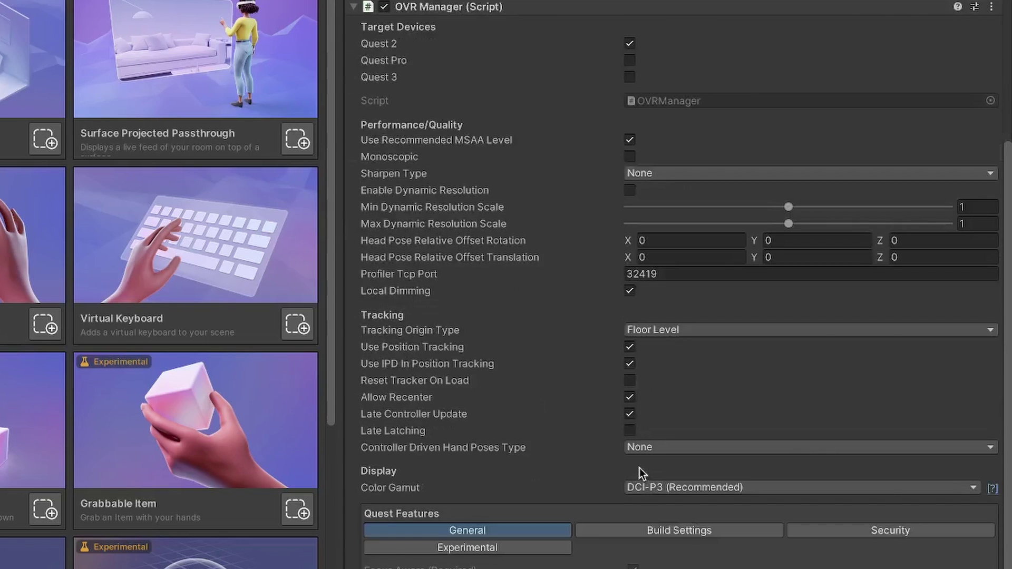
{"action": "scroll", "coordinate": [639, 470], "scroll_direction": "down", "scroll_amount": 3}
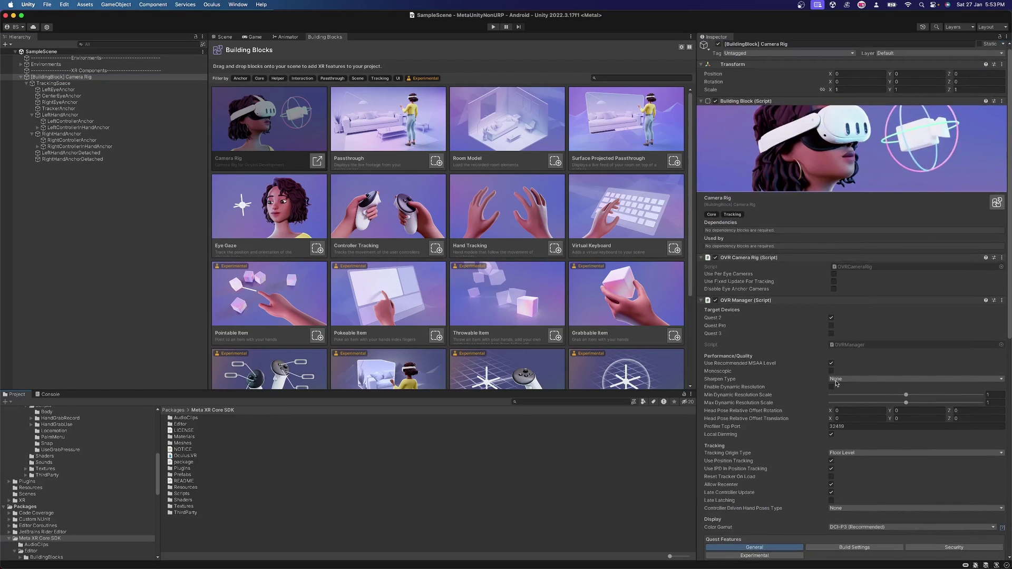
{"action": "scroll", "coordinate": [836, 383], "scroll_direction": "down", "scroll_amount": 8}
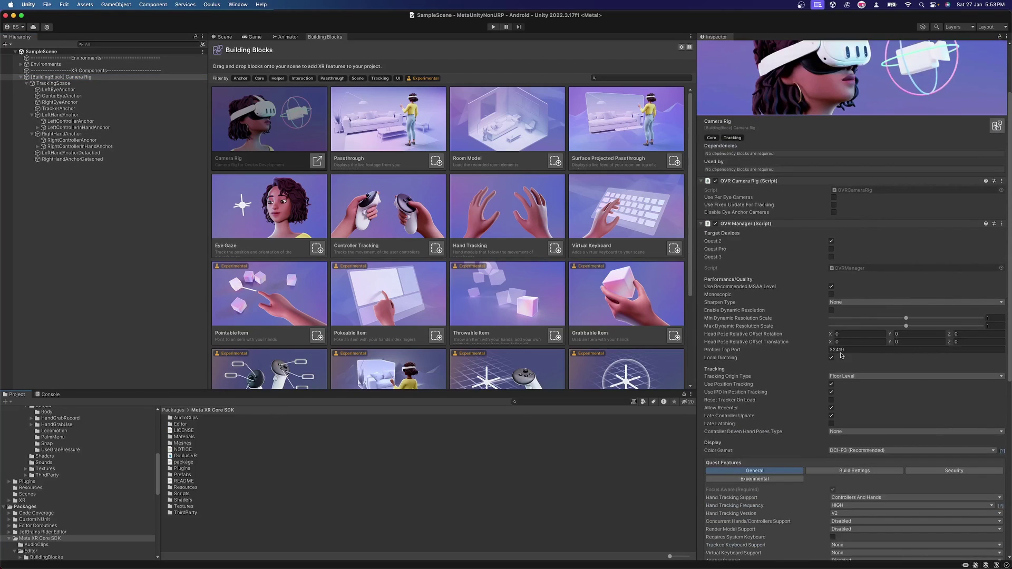
{"action": "scroll", "coordinate": [800, 258], "scroll_direction": "down", "scroll_amount": 3}
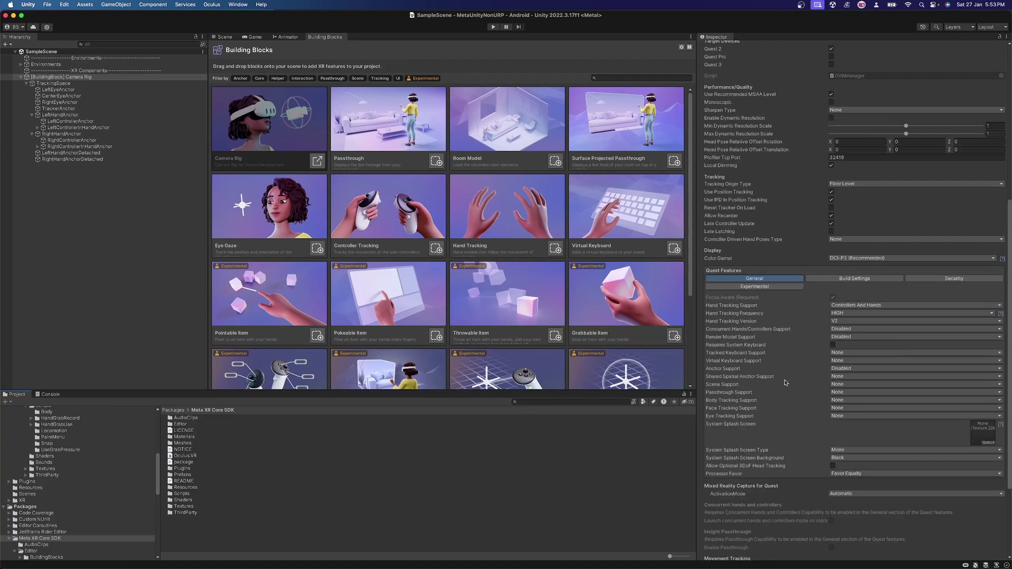
{"action": "scroll", "coordinate": [784, 382], "scroll_direction": "down", "scroll_amount": 5}
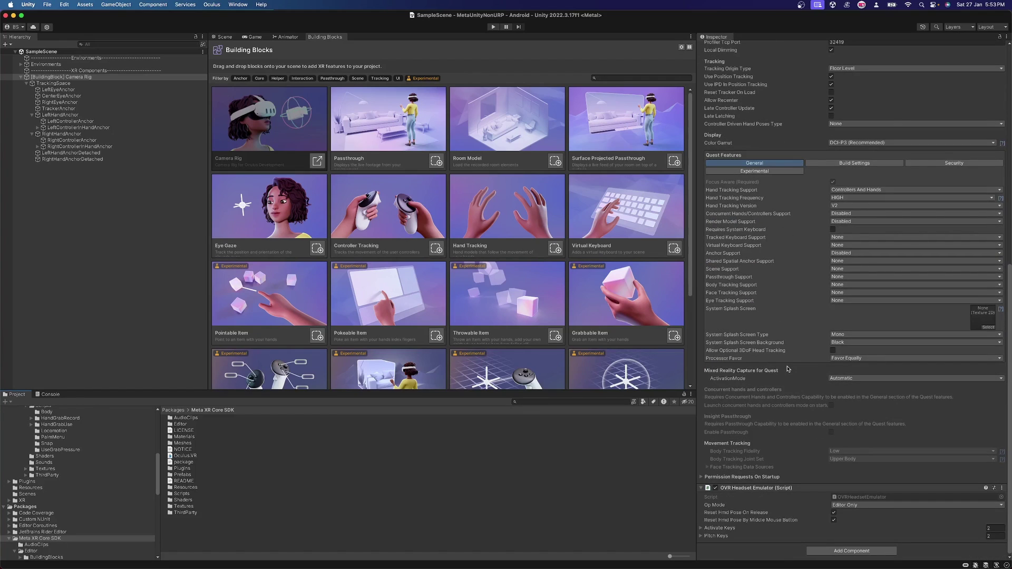
{"action": "scroll", "coordinate": [787, 369], "scroll_direction": "up", "scroll_amount": 15}
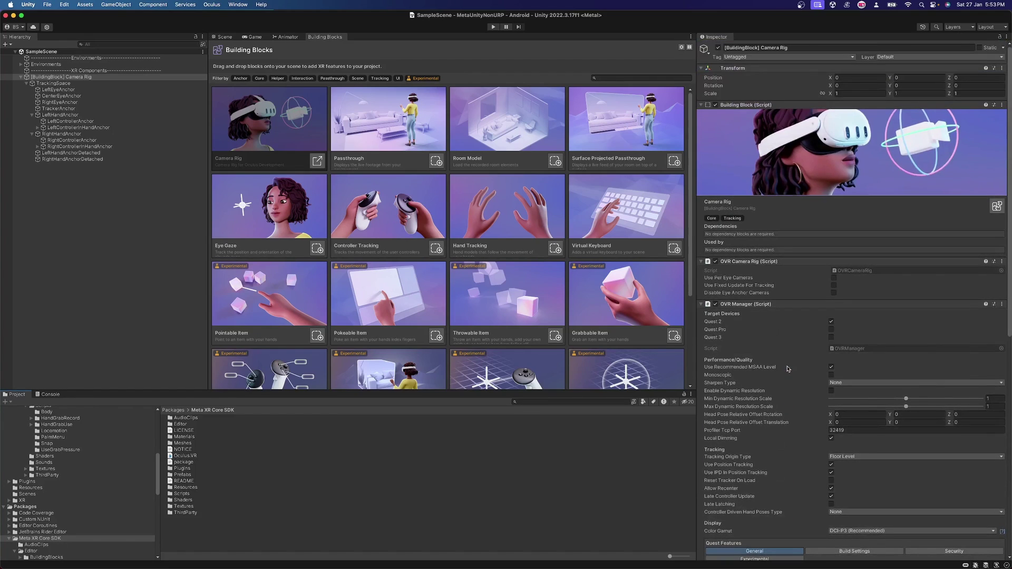
{"action": "left_click", "coordinate": [90, 79]}
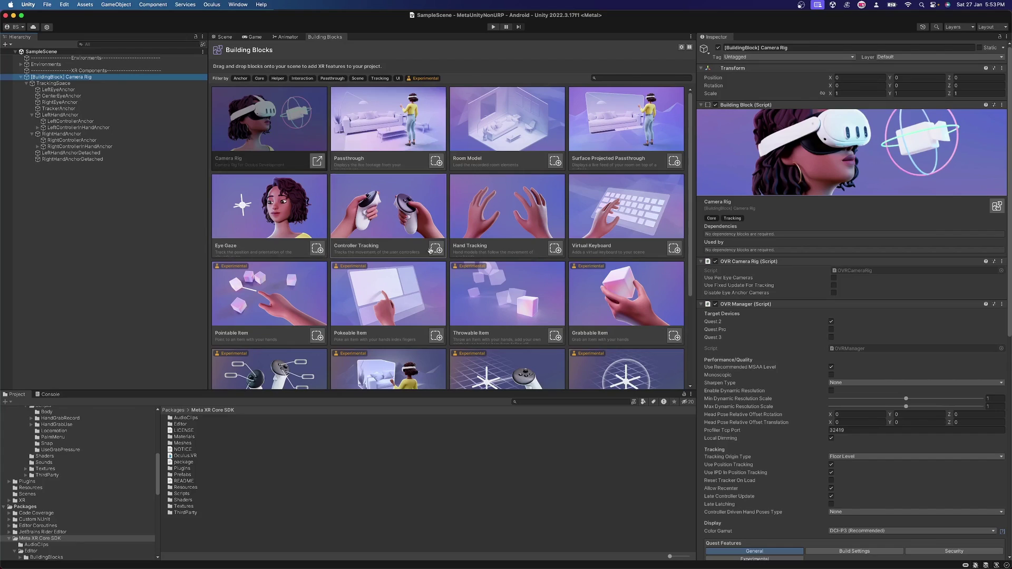
{"action": "left_click", "coordinate": [649, 78]}
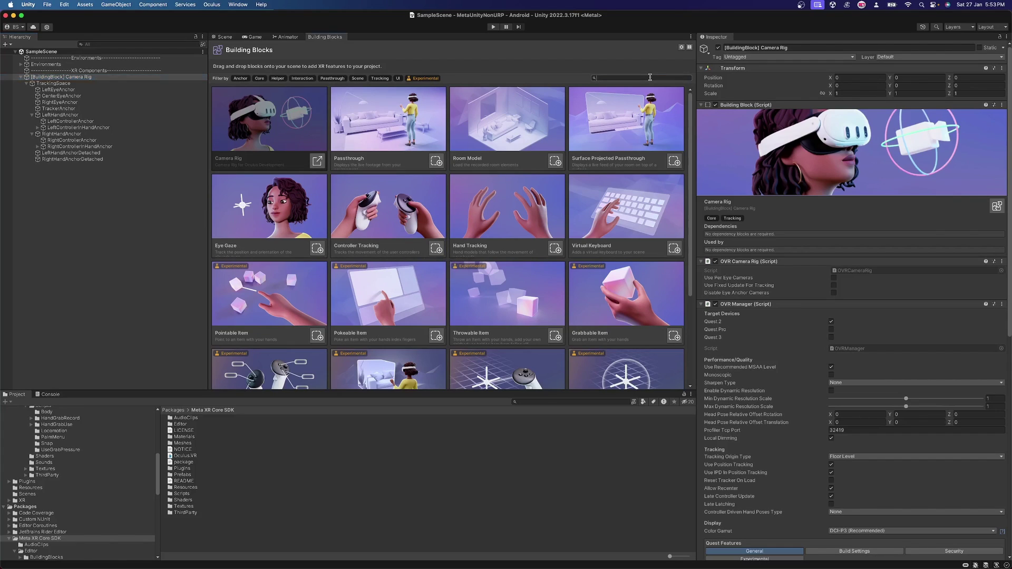
{"action": "type", "text": "Controller"}
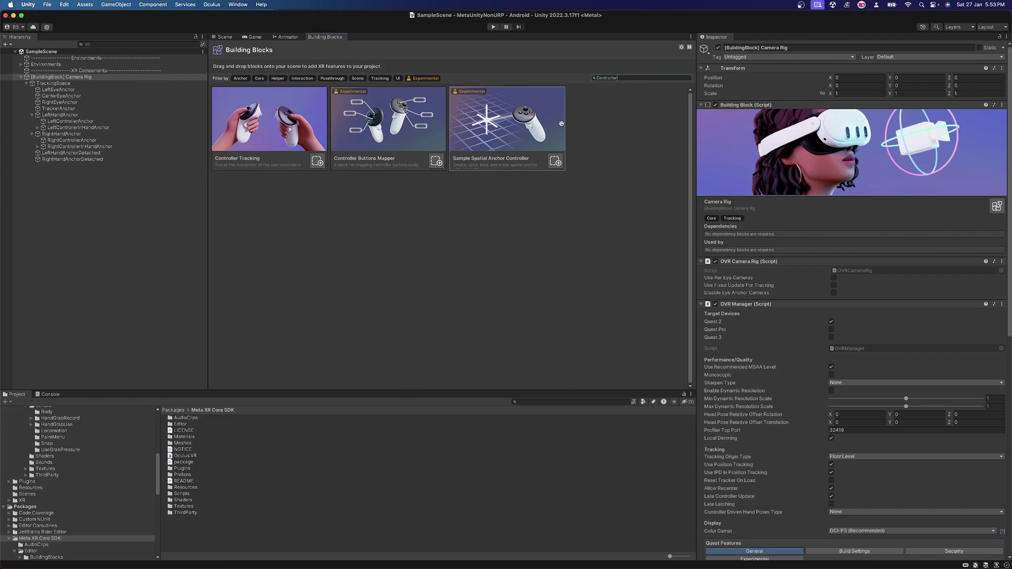
{"action": "double_click", "coordinate": [610, 75]}
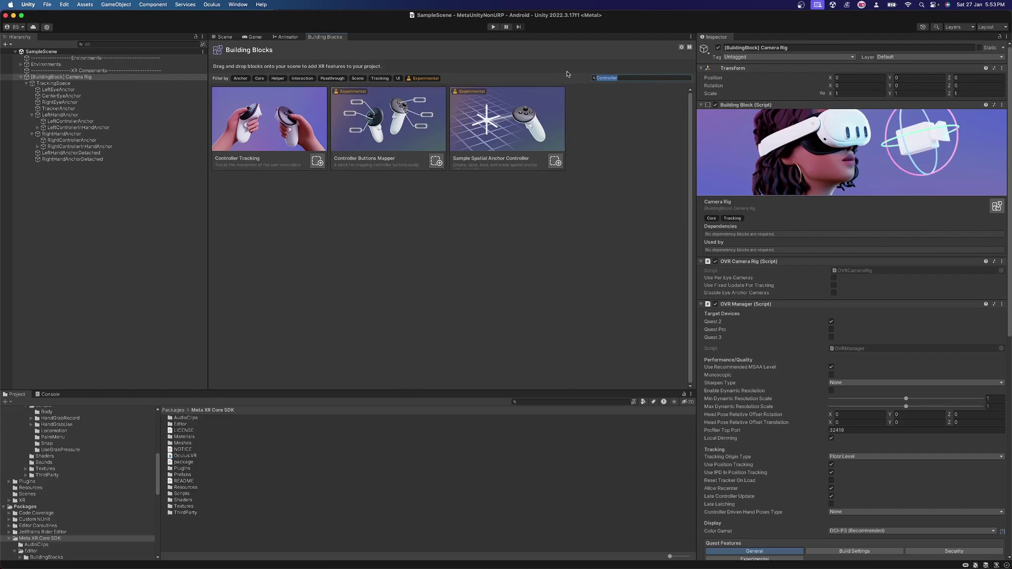
{"action": "key", "text": "BackSpace"}
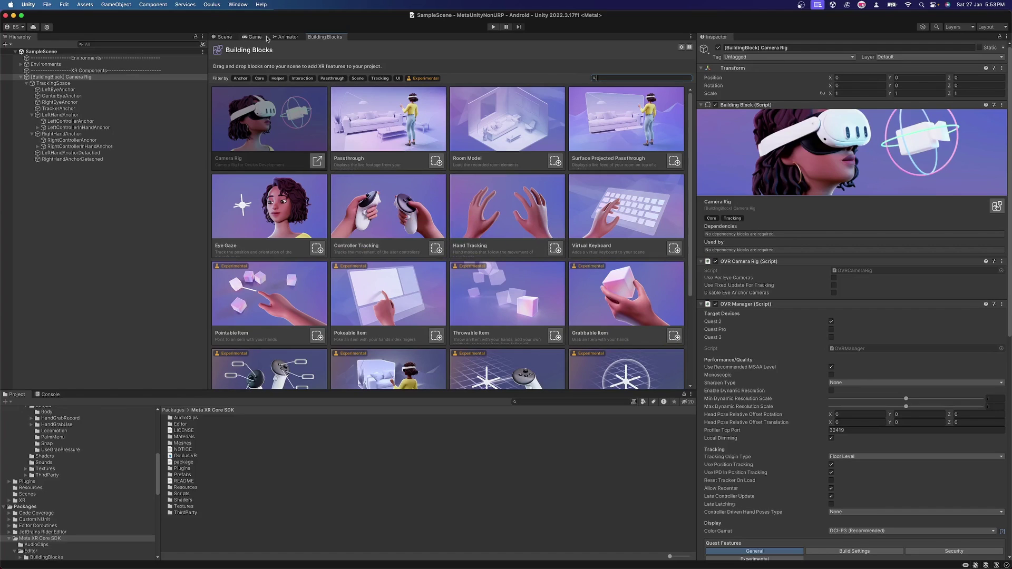
- Open the Package Manager from the Window menu and dock it beside the Inspector
{"action": "left_click", "coordinate": [235, 4]}
{"action": "left_click", "coordinate": [235, 6]}
{"action": "left_click", "coordinate": [236, 6]}
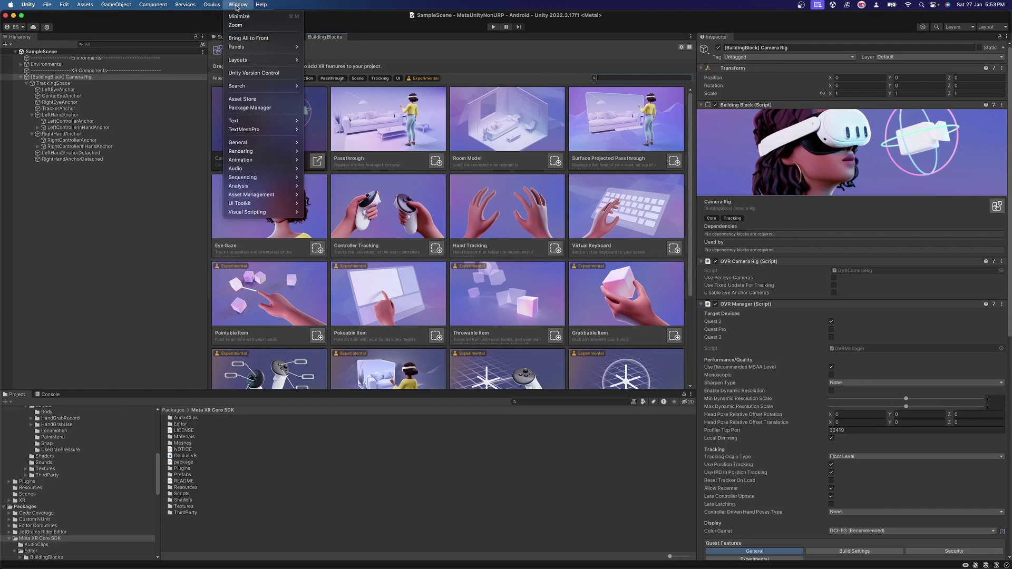
{"action": "left_click", "coordinate": [240, 109]}
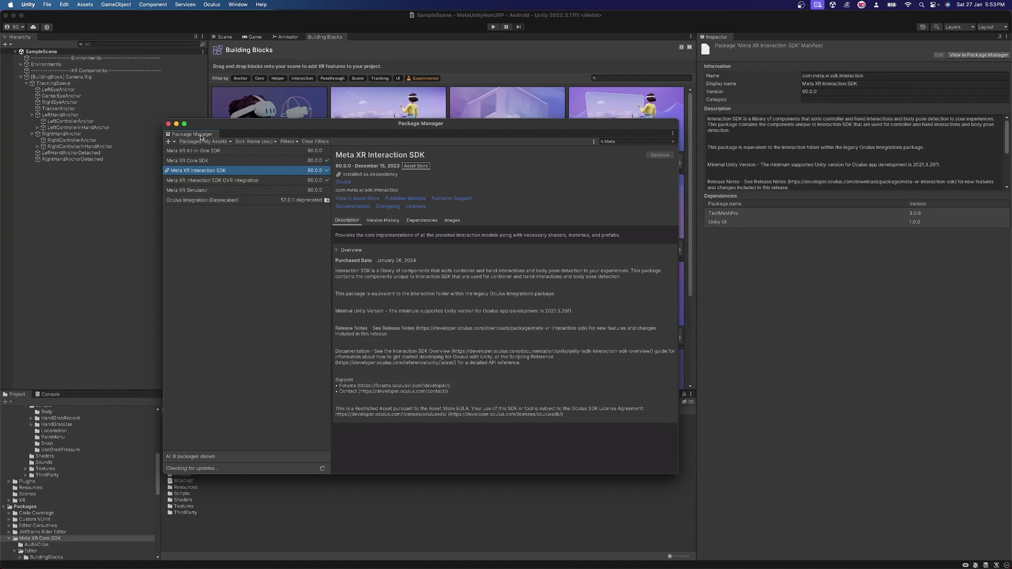
{"action": "left_click_drag", "start_coordinate": [201, 138], "coordinate": [739, 89]}
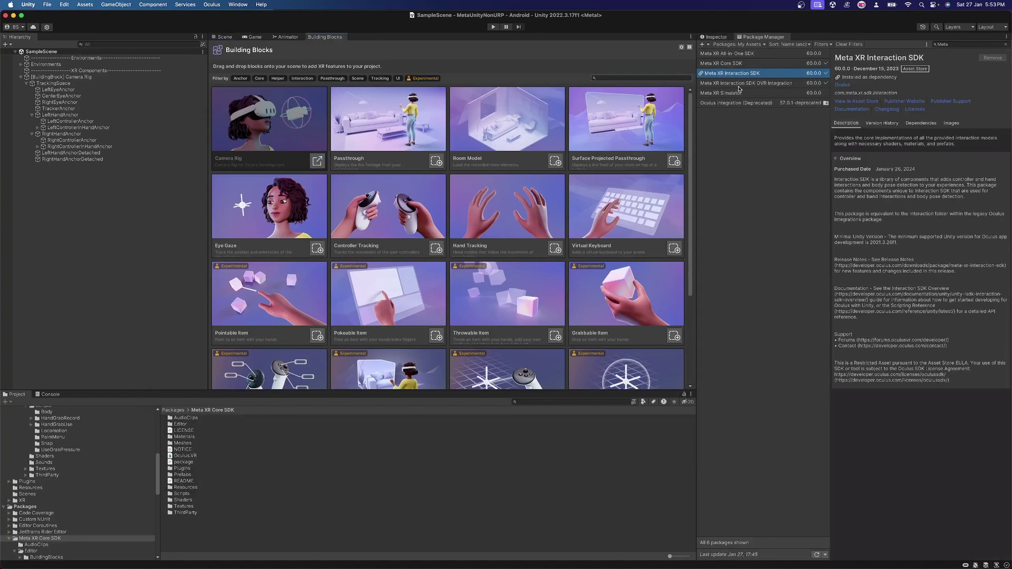
- View Meta XR Interaction SDK OVR Integration's dependencies, then return to the Inspector
{"action": "left_click", "coordinate": [744, 84]}
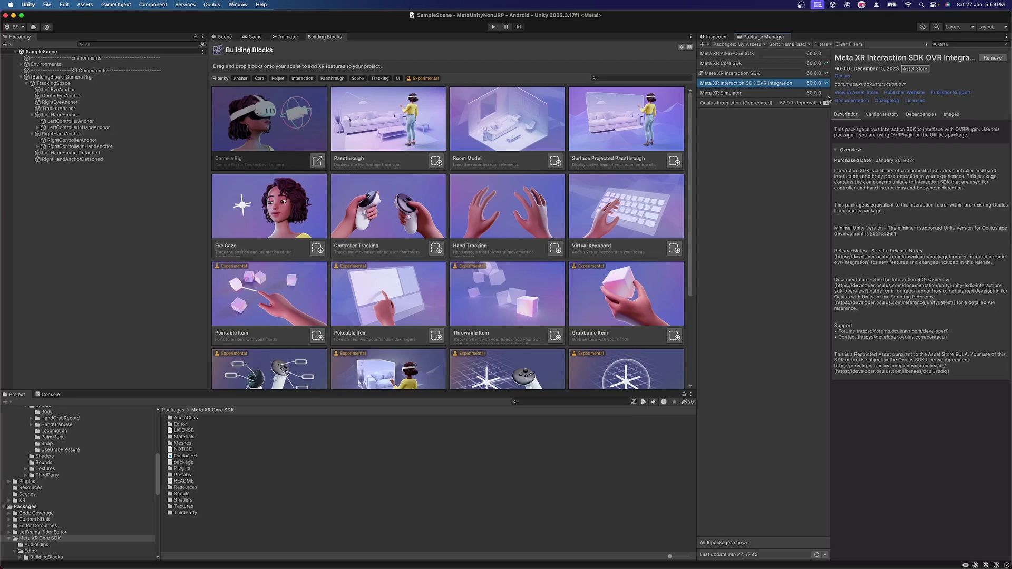
{"action": "left_click", "coordinate": [921, 114]}
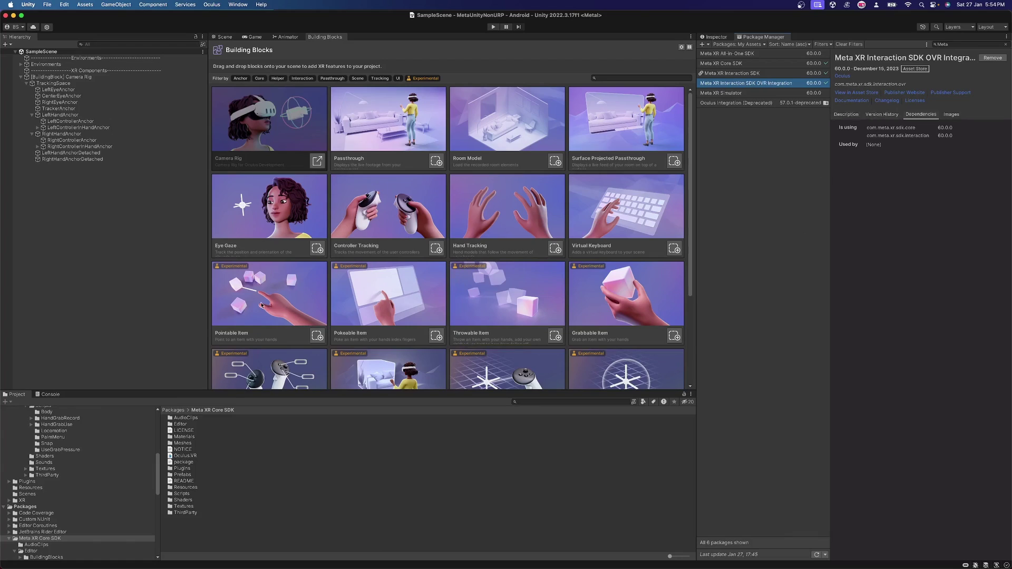
{"action": "scroll", "coordinate": [261, 304], "scroll_direction": "down", "scroll_amount": 4}
{"action": "scroll", "coordinate": [495, 254], "scroll_direction": "up", "scroll_amount": 3}
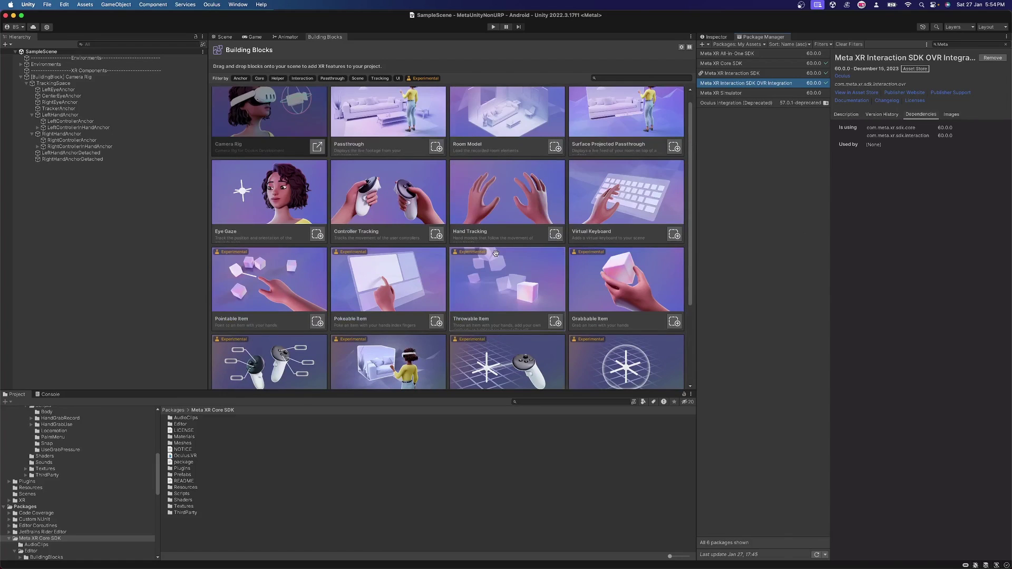
{"action": "scroll", "coordinate": [498, 248], "scroll_direction": "up", "scroll_amount": 1}
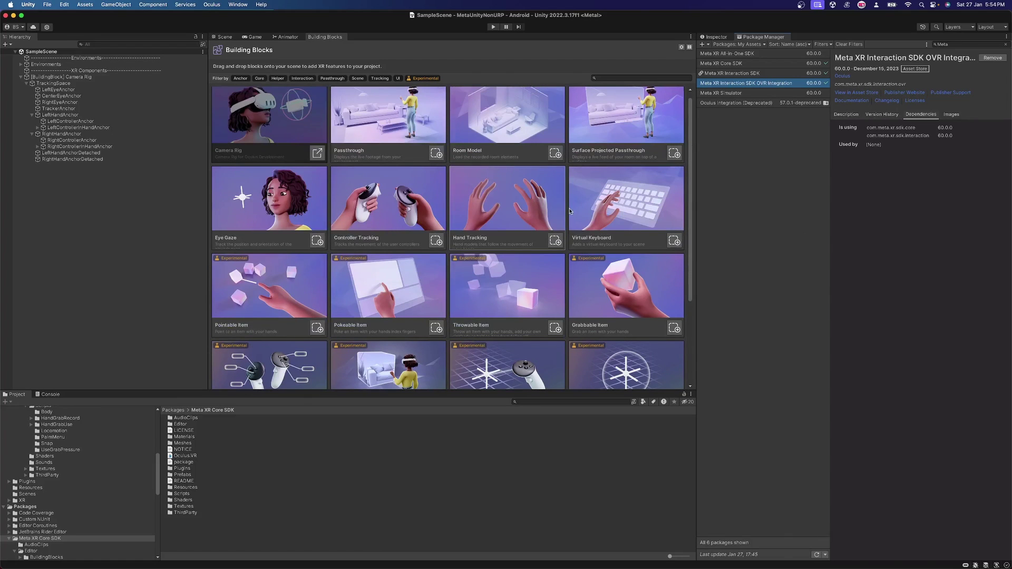
{"action": "left_click", "coordinate": [716, 38]}
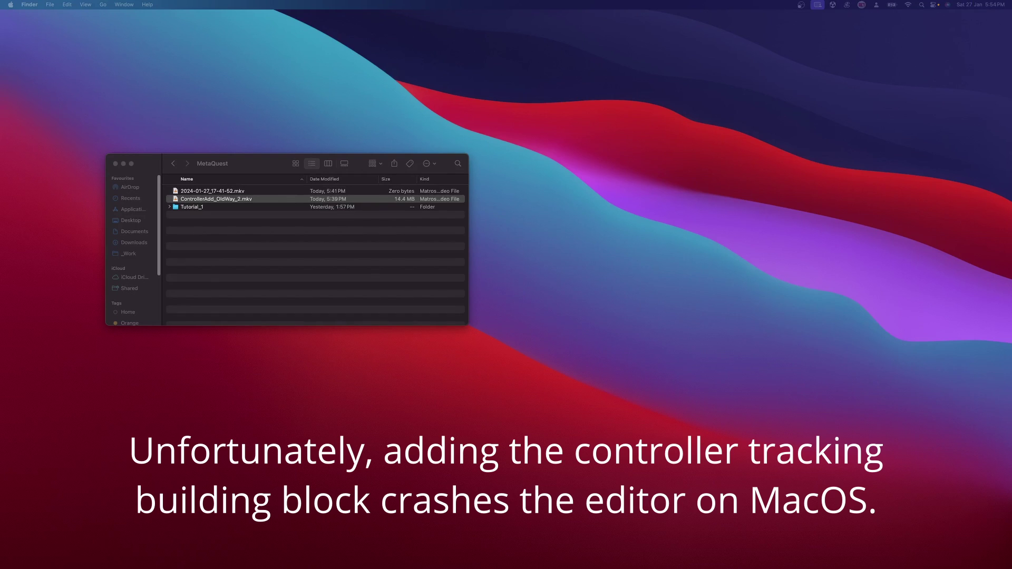
- Relaunch the MetaUnityNonURP project from Unity Hub and hide the Finder window
{"action": "key", "text": "super+w"}
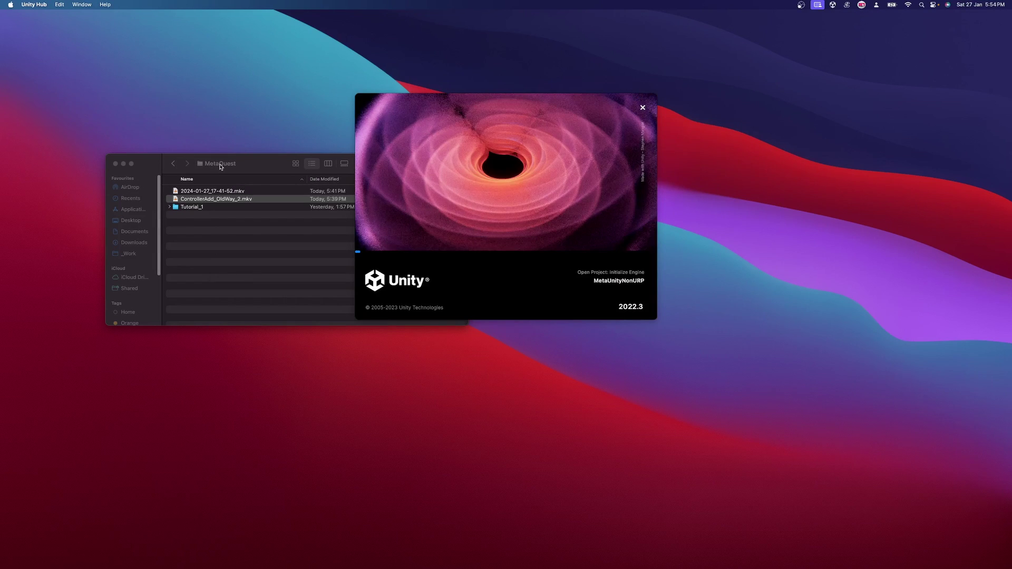
{"action": "left_click_drag", "start_coordinate": [221, 167], "coordinate": [138, 167]}
{"action": "key", "text": "super+w"}
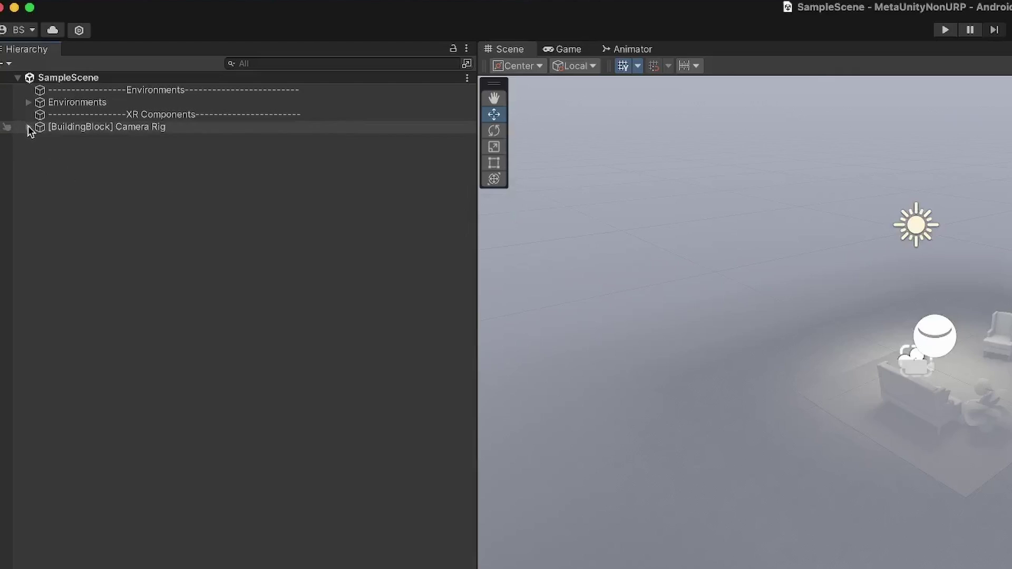
- Expand Camera Rig, TrackingSpace, and the left/right hand and controller anchors in the Hierarchy
{"action": "left_click", "coordinate": [28, 126]}
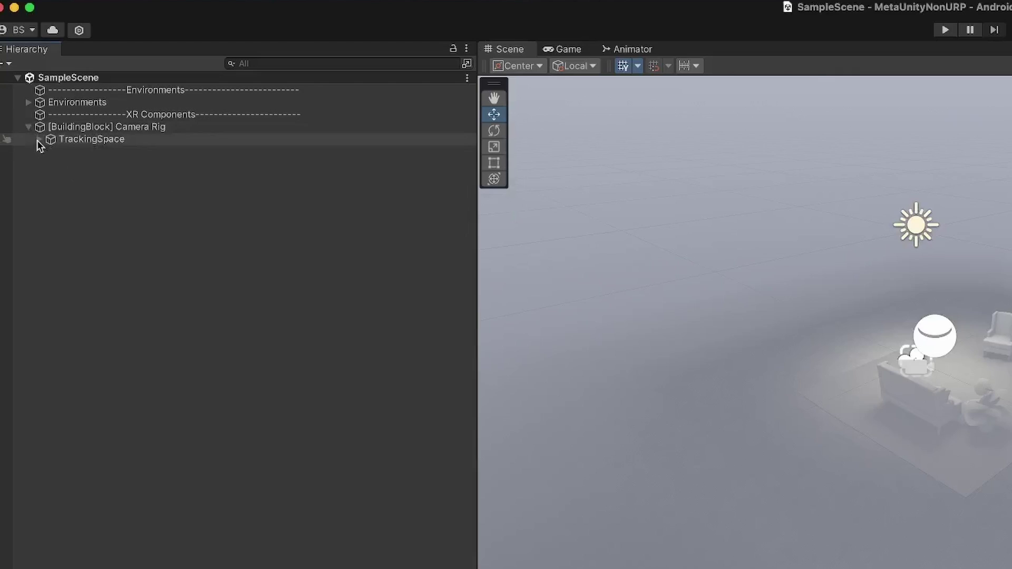
{"action": "left_click", "coordinate": [38, 140]}
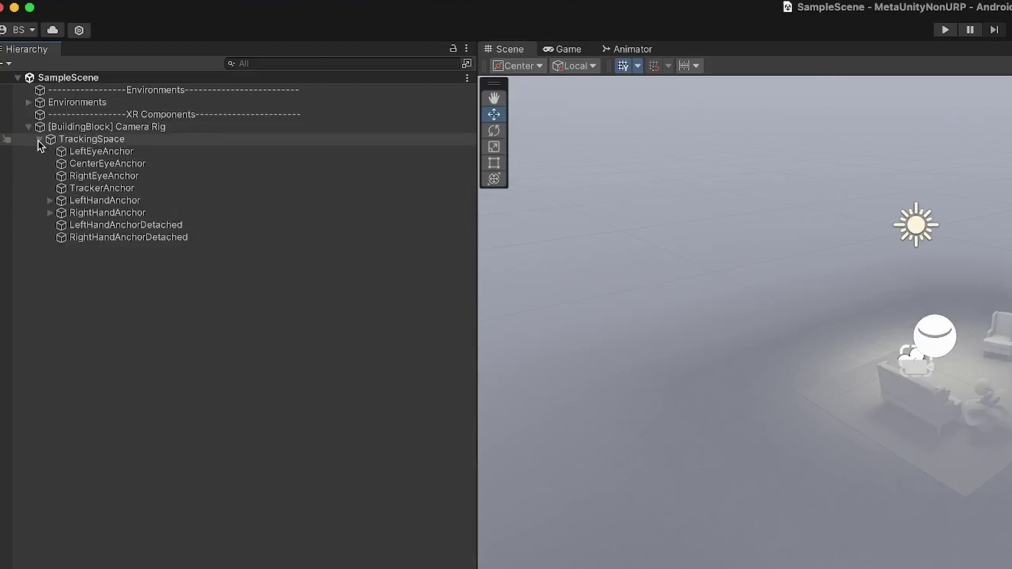
{"action": "left_click", "coordinate": [50, 201]}
{"action": "left_click", "coordinate": [50, 238]}
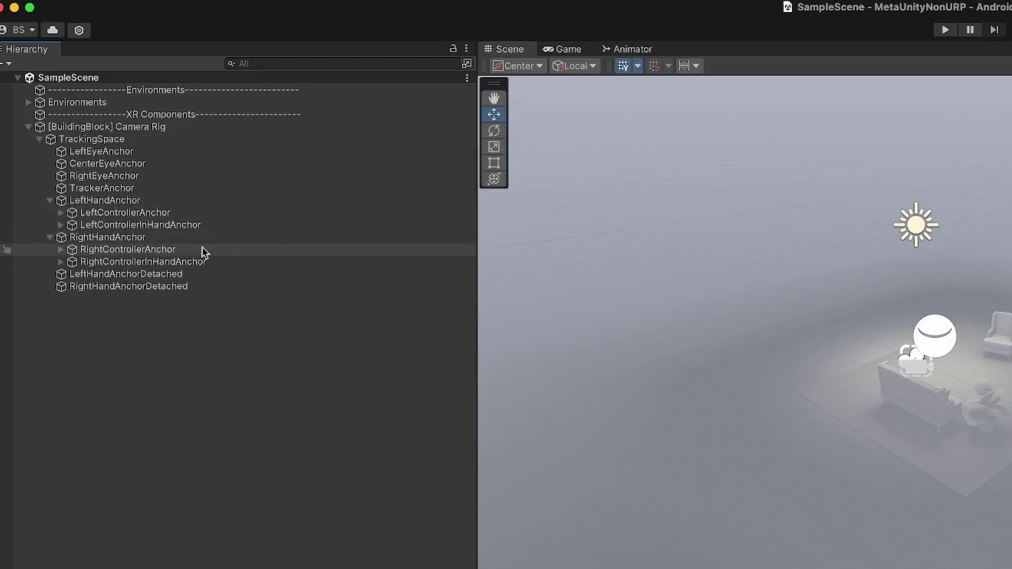
{"action": "left_click", "coordinate": [61, 213]}
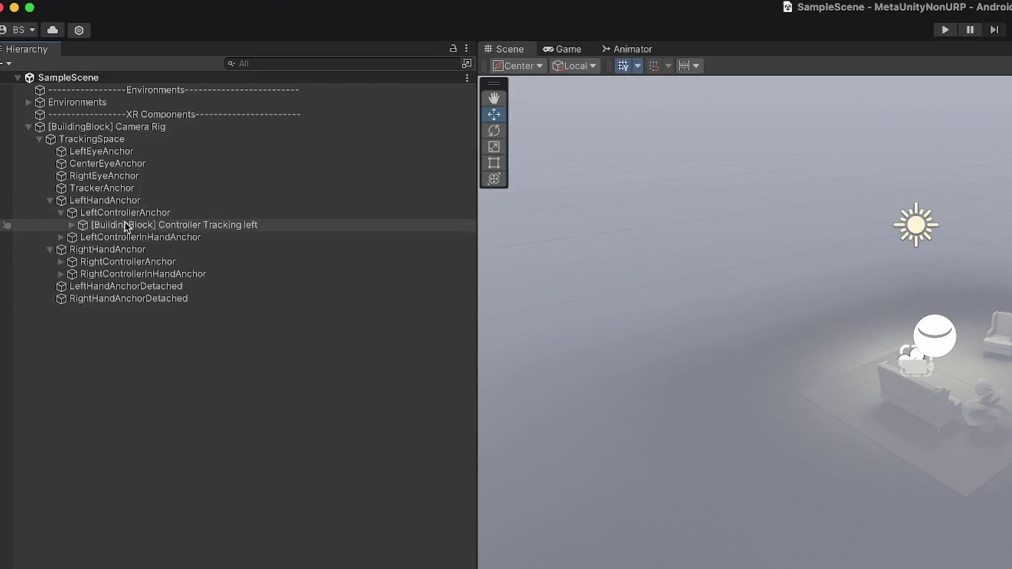
{"action": "left_click", "coordinate": [61, 261]}
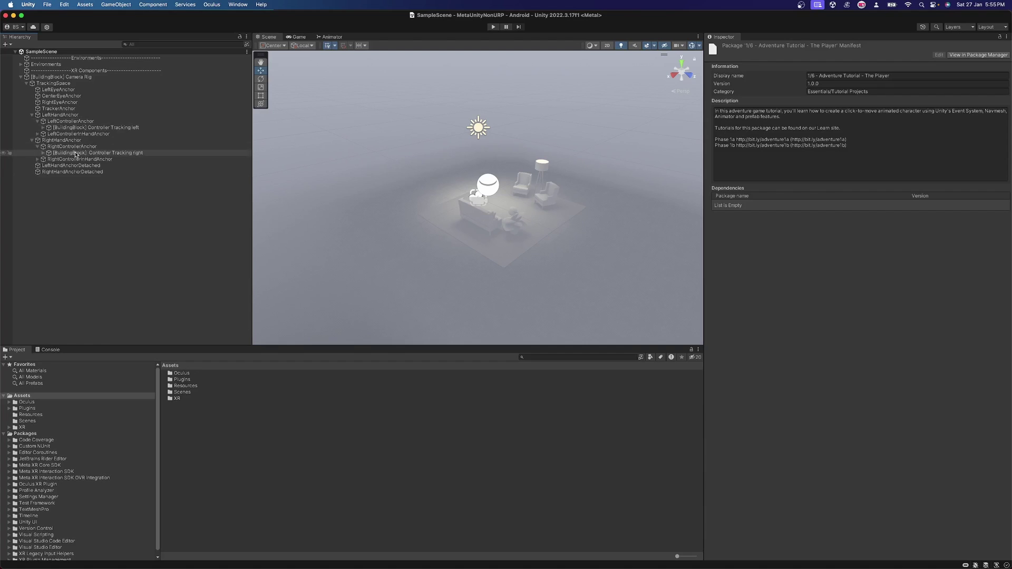
- Inspect the Camera Rig block and ping the right Controller Tracking block from its Used by list
{"action": "left_click", "coordinate": [58, 77]}
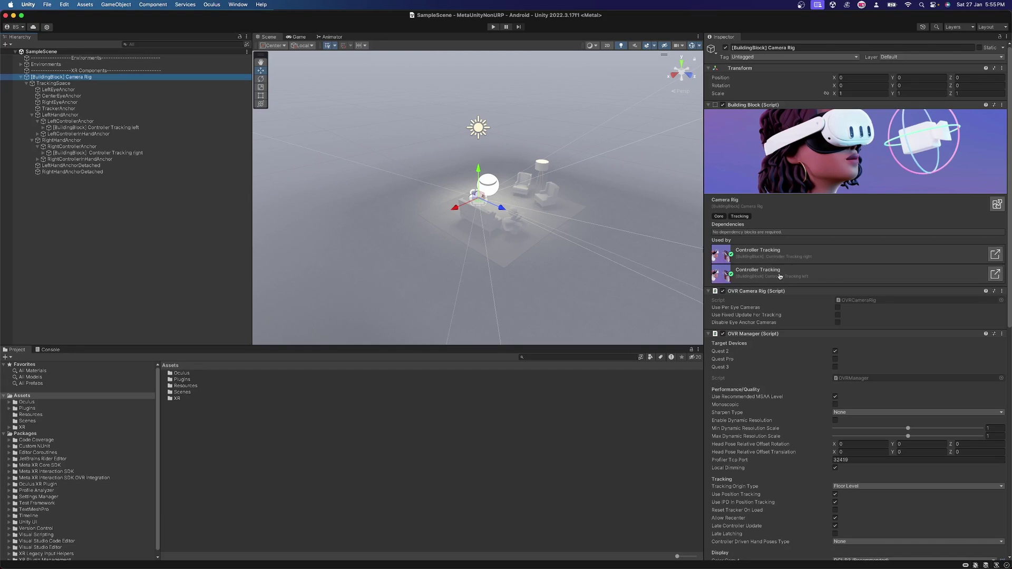
{"action": "left_click", "coordinate": [26, 84]}
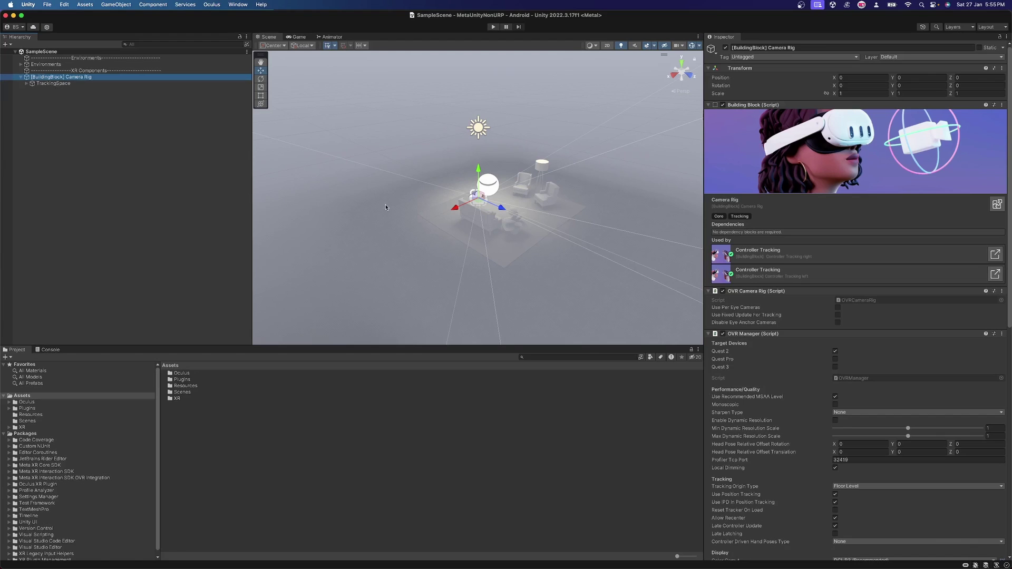
{"action": "left_click", "coordinate": [816, 258]}
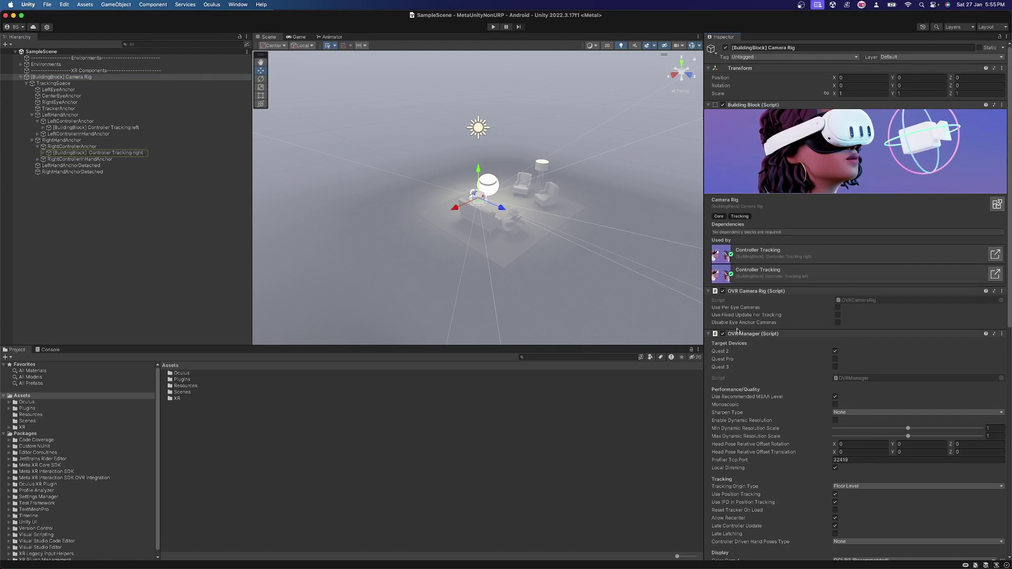
- Set hand tracking support to Controllers Only
{"action": "scroll", "coordinate": [739, 331], "scroll_direction": "down", "scroll_amount": 4}
{"action": "scroll", "coordinate": [740, 330], "scroll_direction": "down", "scroll_amount": 5}
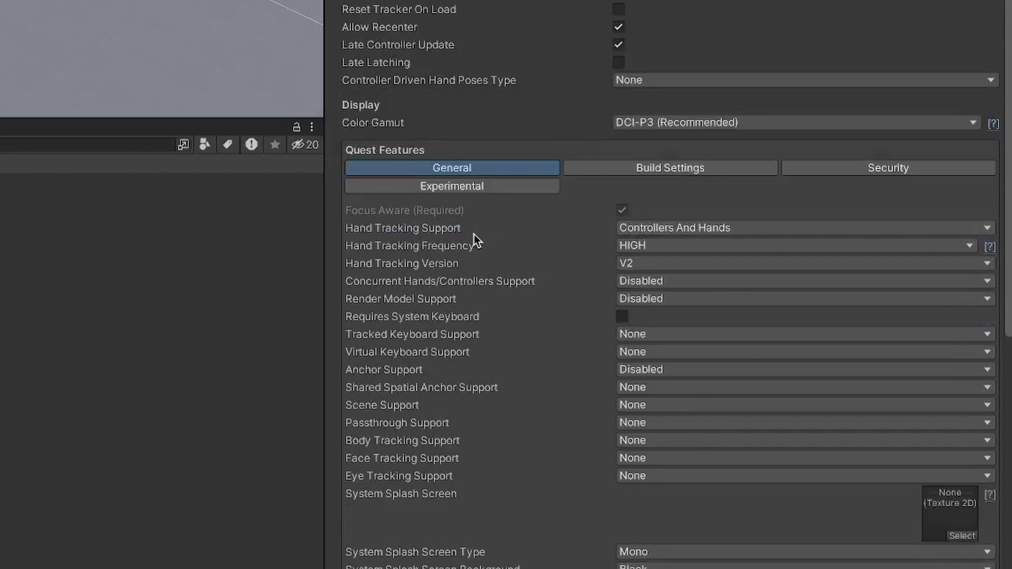
{"action": "left_click", "coordinate": [699, 227]}
{"action": "left_click", "coordinate": [692, 231]}
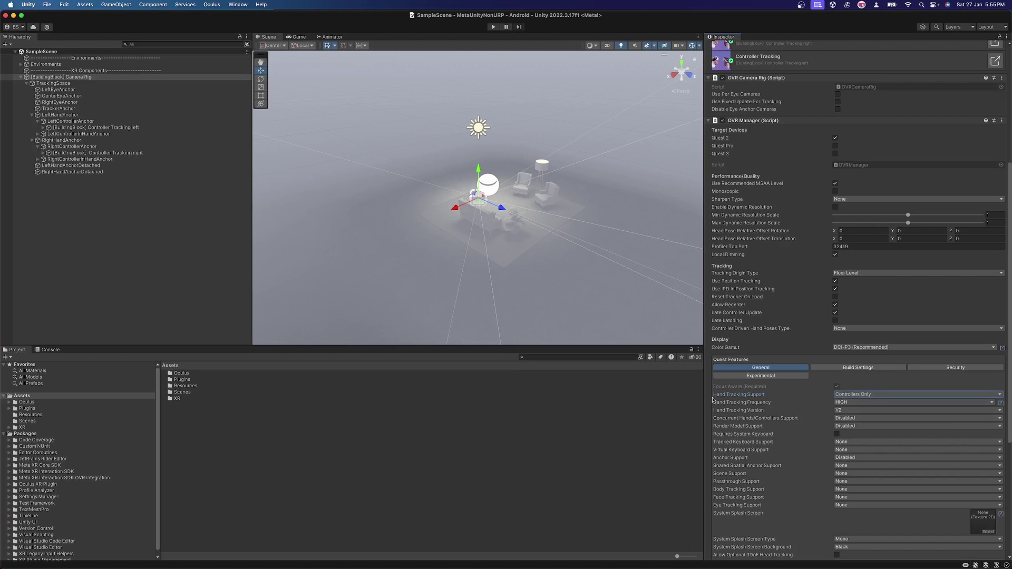
- Inspect the left and right Controller Tracking blocks, then bring up the File menu
{"action": "left_click", "coordinate": [95, 128]}
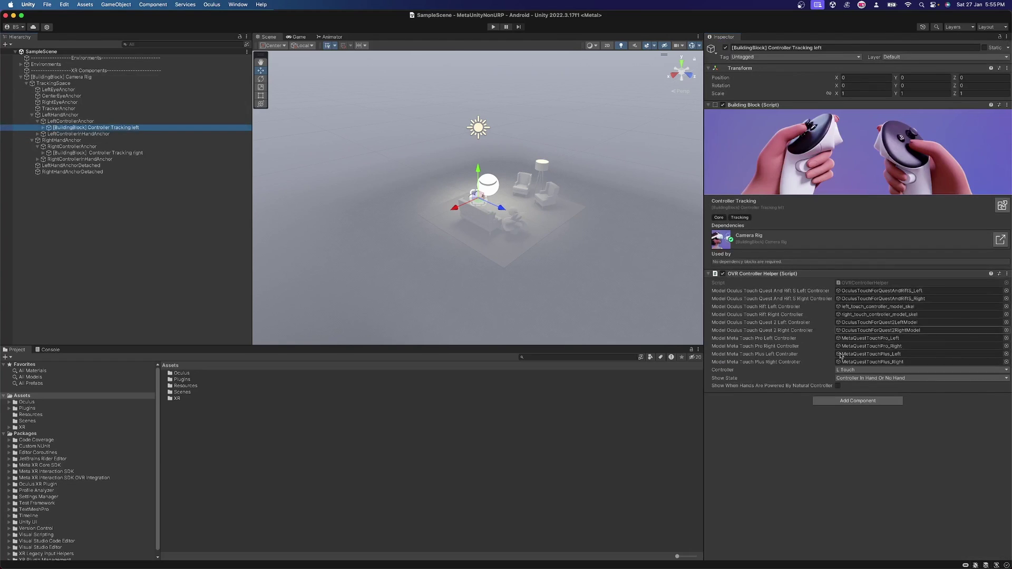
{"action": "left_click", "coordinate": [105, 152]}
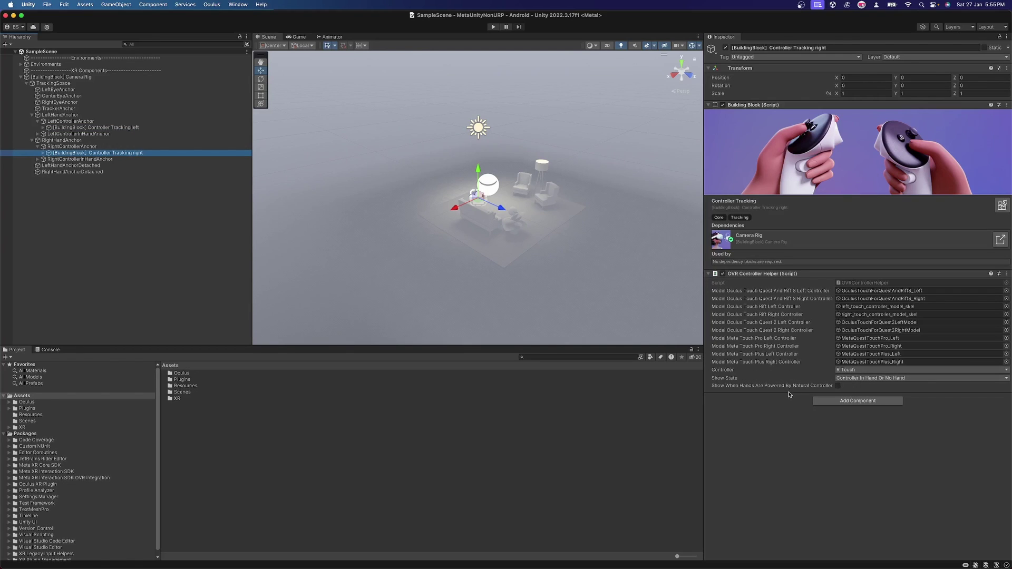
{"action": "left_click", "coordinate": [45, 5]}
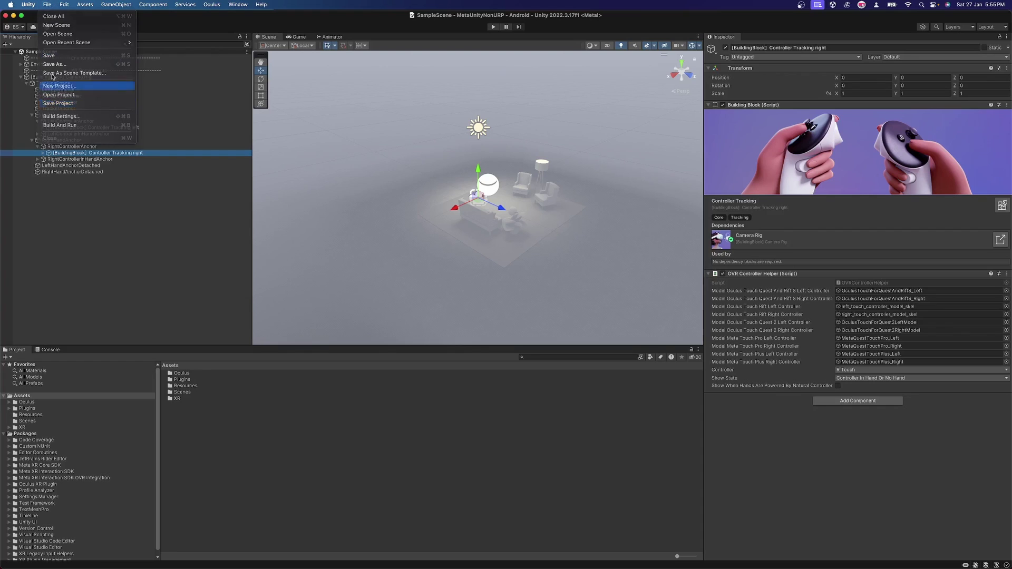
{"action": "left_click", "coordinate": [48, 5]}
{"action": "left_click", "coordinate": [48, 5]}
{"action": "left_click", "coordinate": [63, 122]}
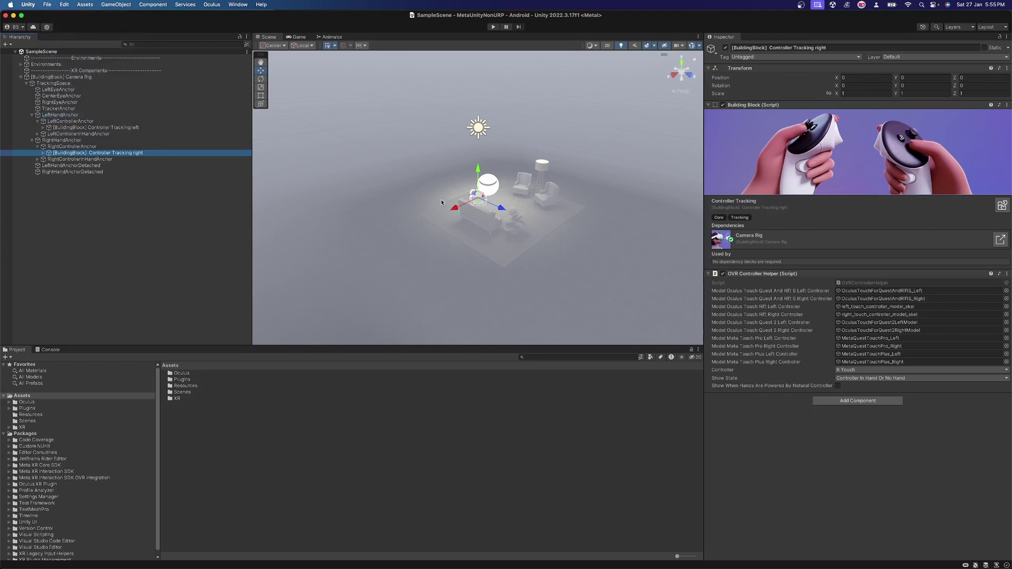
{"action": "left_click_drag", "start_coordinate": [466, 153], "coordinate": [429, 130]}
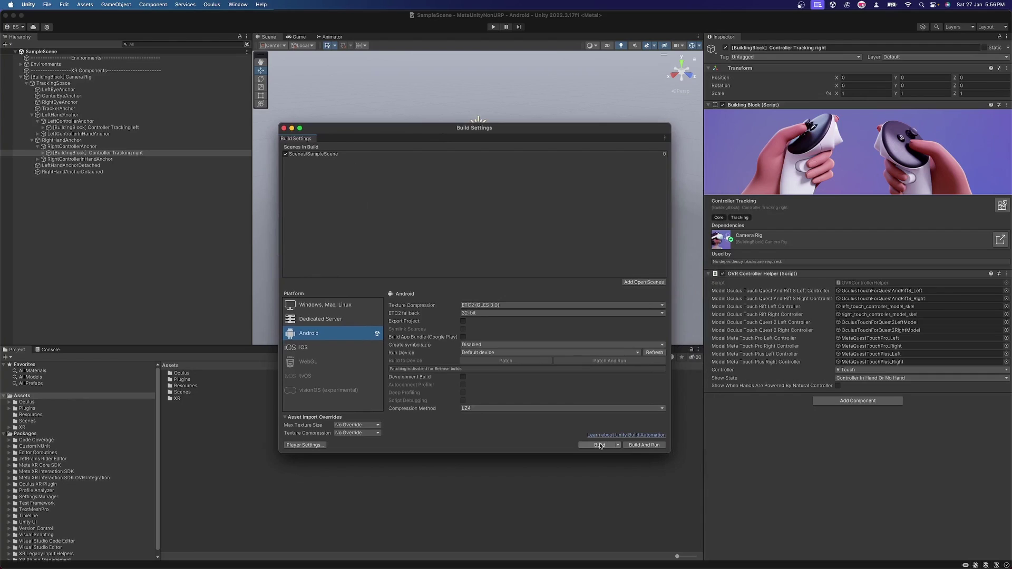
{"action": "left_click", "coordinate": [284, 128]}
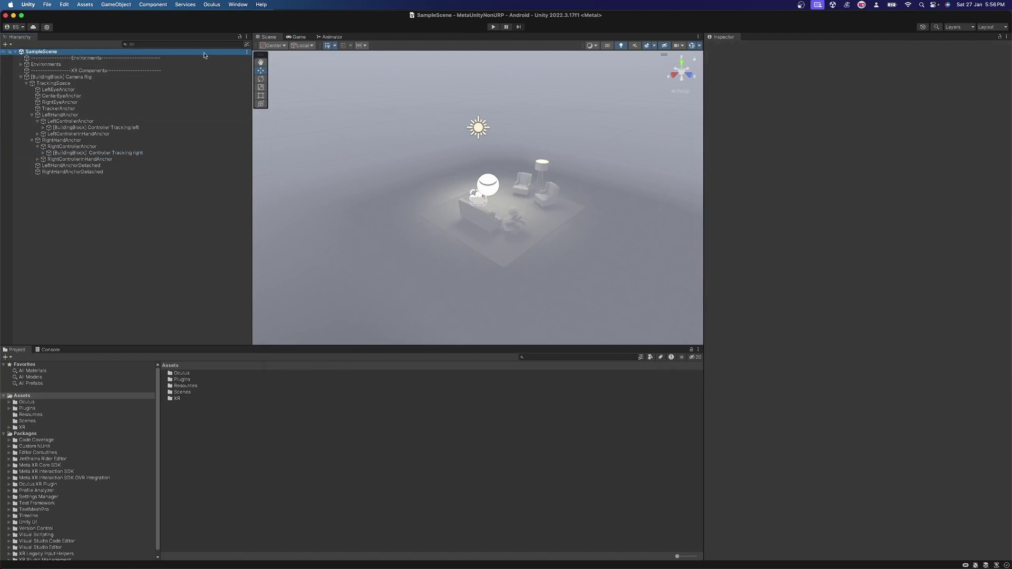
- Use the SampleScene's Select Scene Asset option to select its asset in the Project panel
{"action": "left_click", "coordinate": [247, 52]}
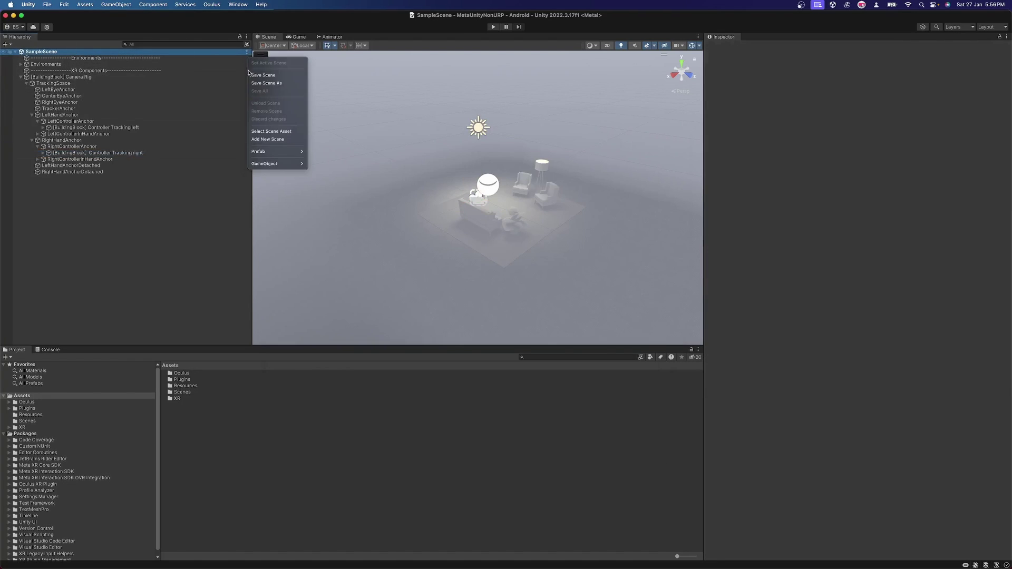
{"action": "left_click", "coordinate": [268, 131]}
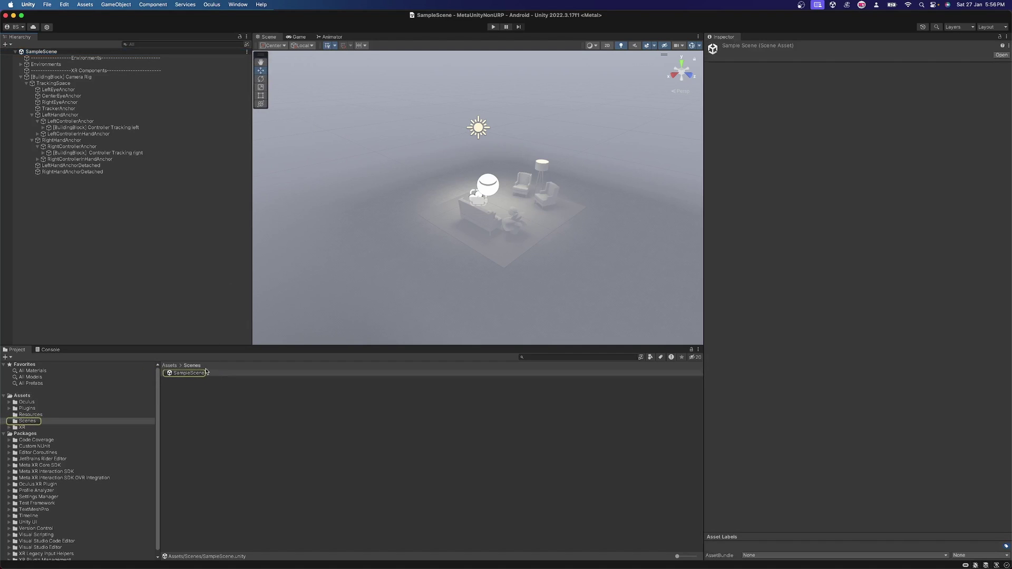
{"action": "left_click", "coordinate": [190, 374]}
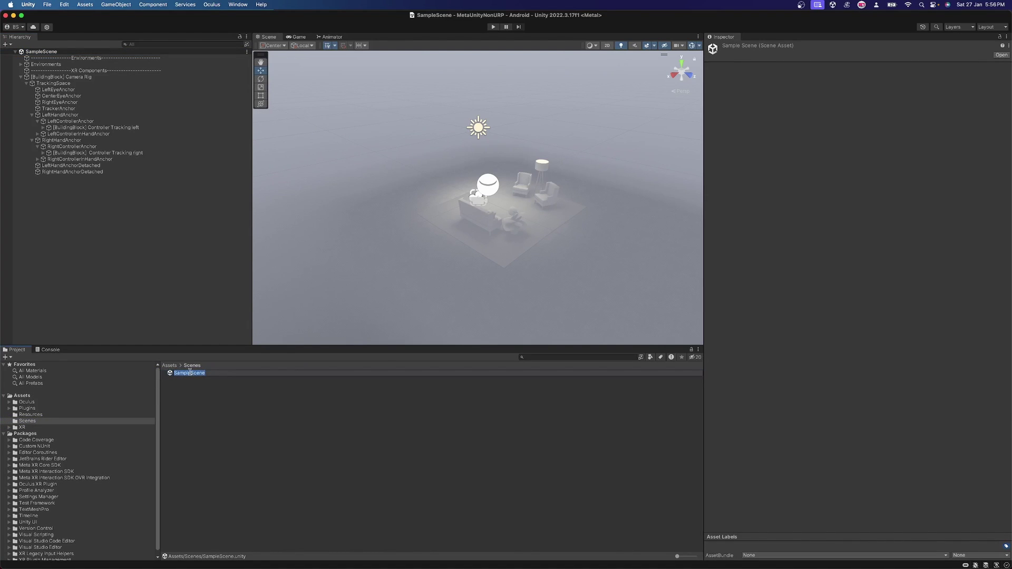
- Build MetaIntegrationScene for Android, keeping ETC2 (GLES 3.0) texture compression, up to the save dialog
{"action": "key", "text": "super+shift+b"}
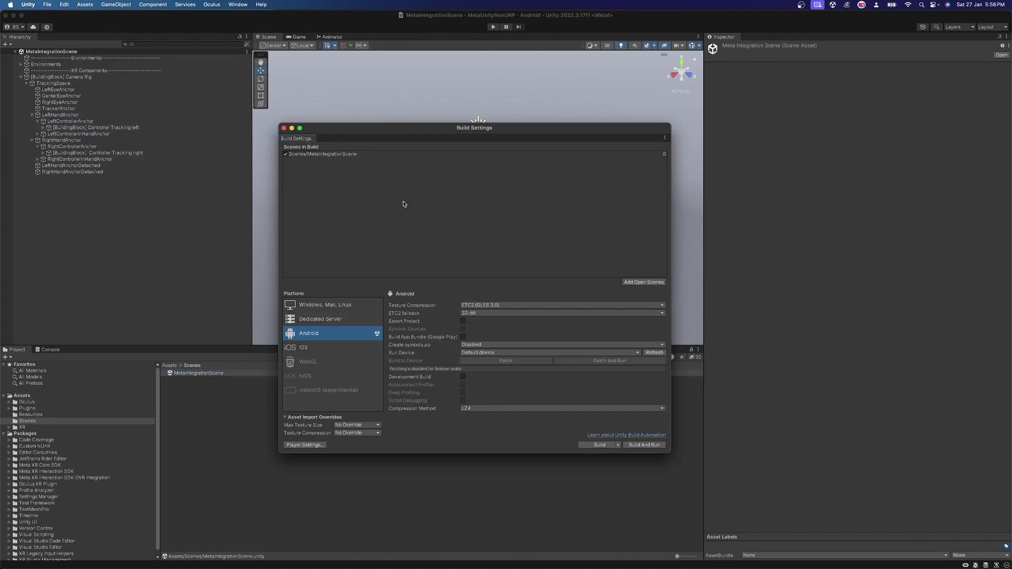
{"action": "left_click", "coordinate": [352, 154]}
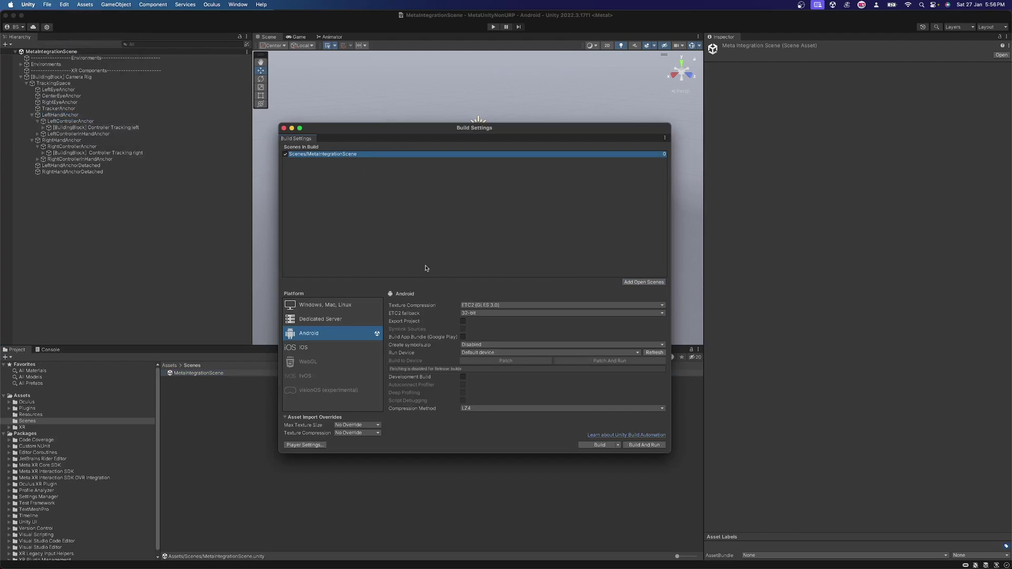
{"action": "left_click", "coordinate": [505, 306]}
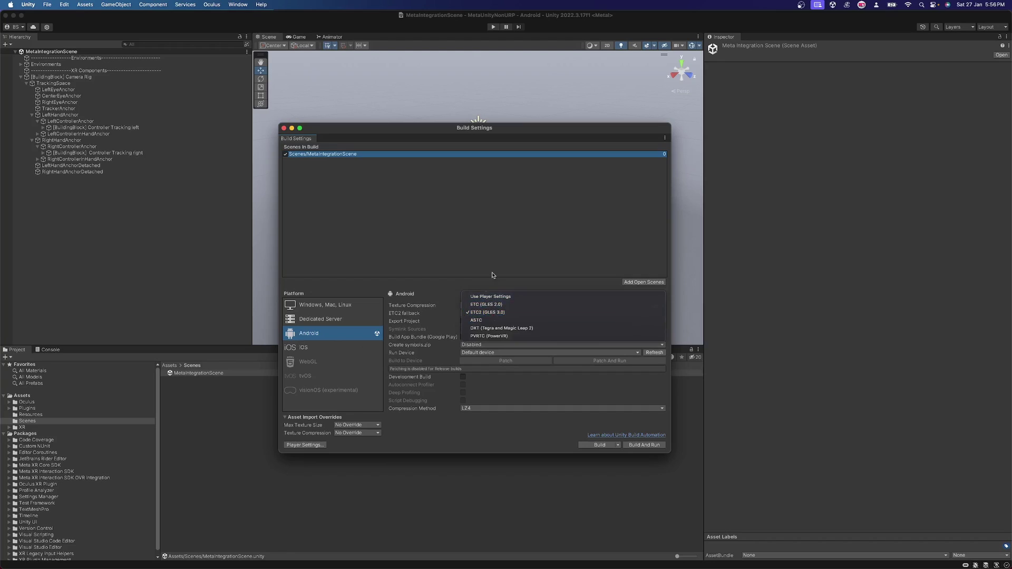
{"action": "left_click", "coordinate": [490, 314]}
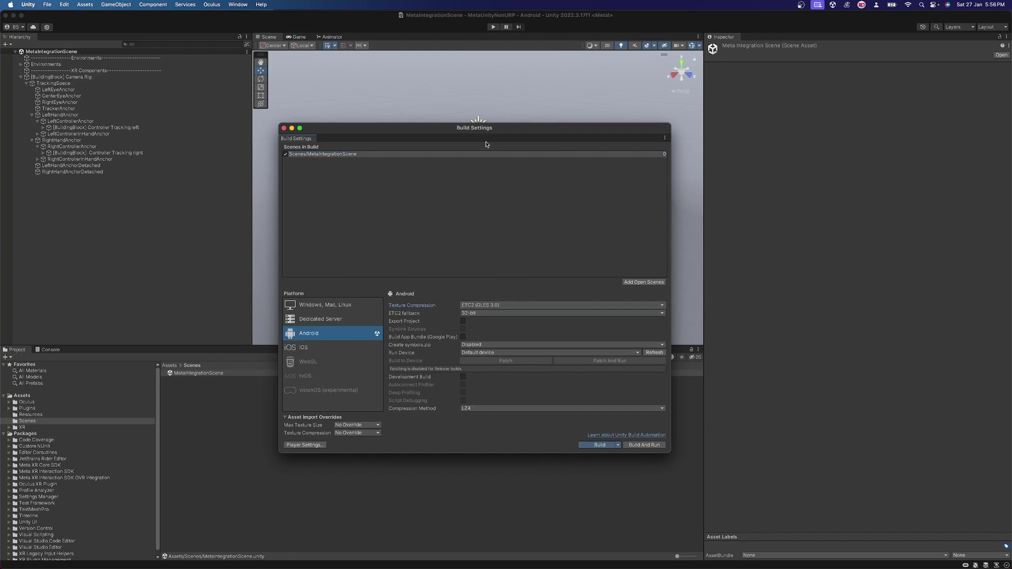
{"action": "key", "text": "super+b"}
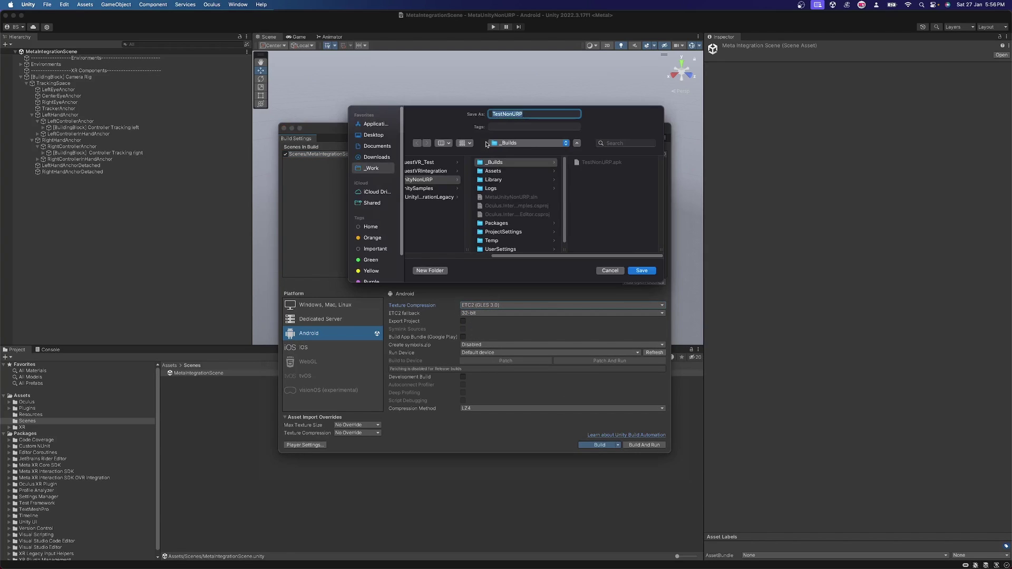
- Edit the build file name, then bring Meta Quest Developer Hub forward and shift it left
{"action": "left_click", "coordinate": [526, 114]}
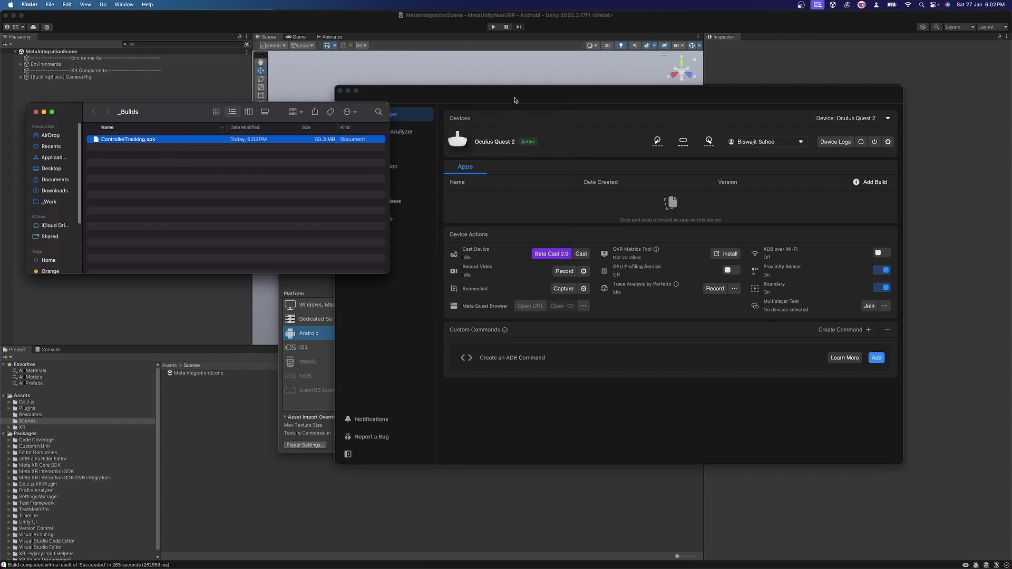
{"action": "left_click", "coordinate": [514, 101]}
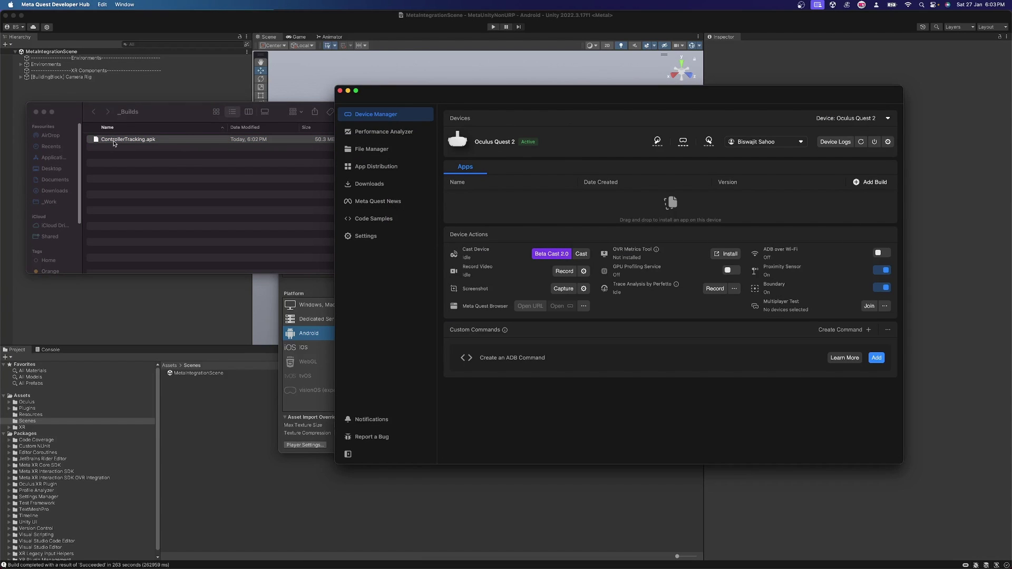
{"action": "left_click_drag", "start_coordinate": [536, 95], "coordinate": [501, 101]}
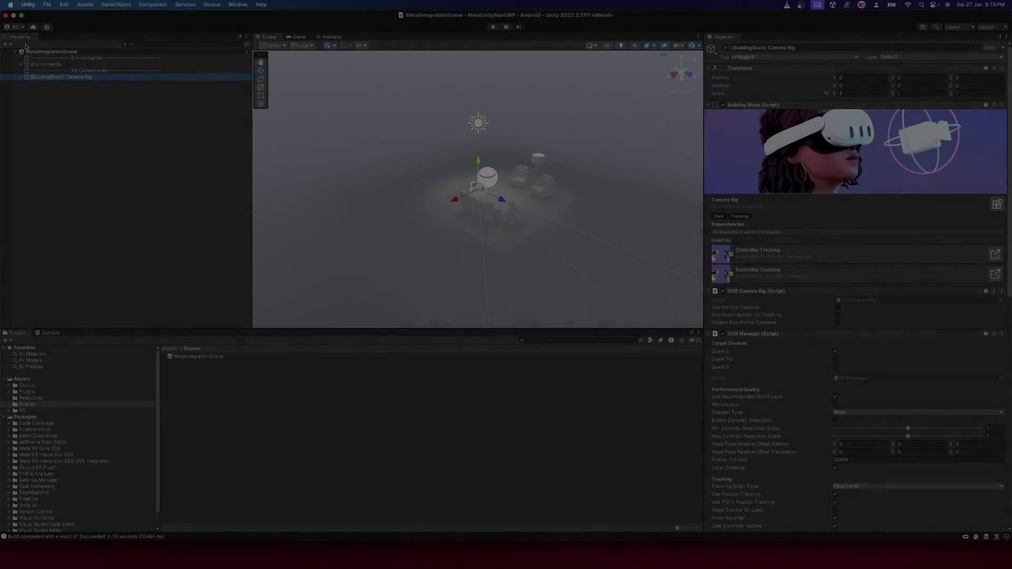
- Dock the Oculus > Tools > Building Blocks window and add the Hand Tracking block
{"action": "key", "text": "Right"}
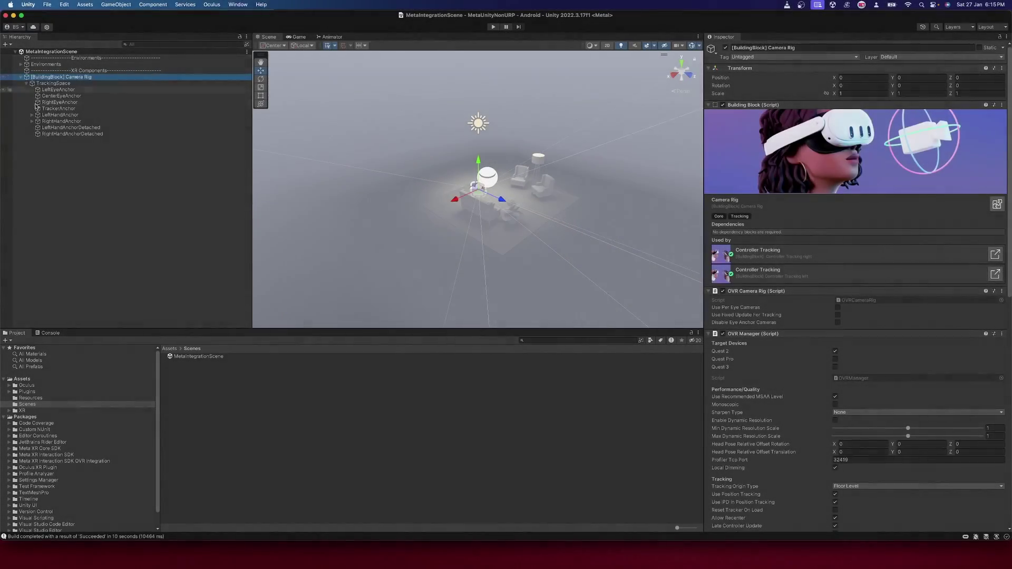
{"action": "left_click", "coordinate": [219, 5]}
{"action": "mouse_move", "coordinate": [221, 16]}
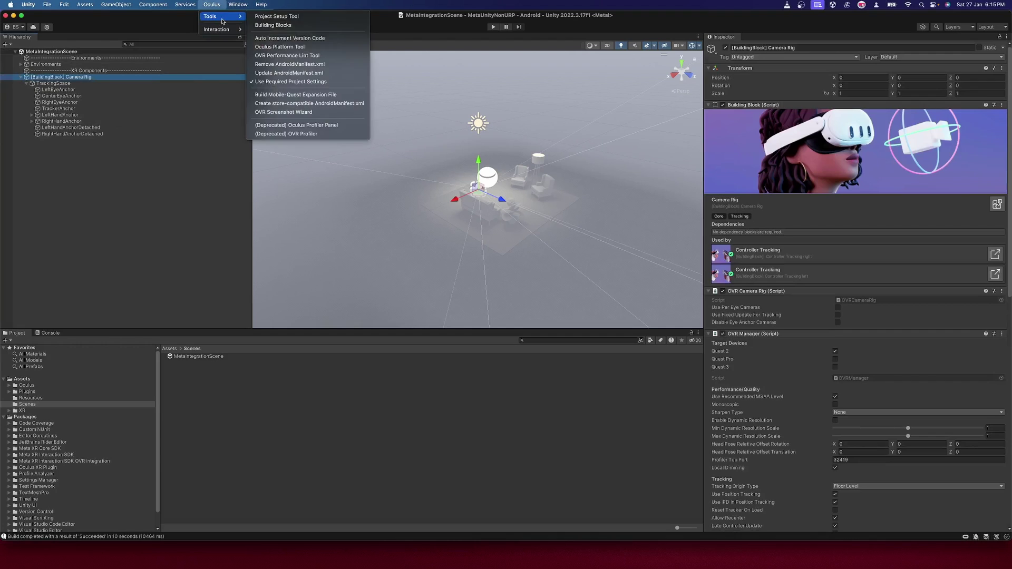
{"action": "left_click", "coordinate": [267, 26]}
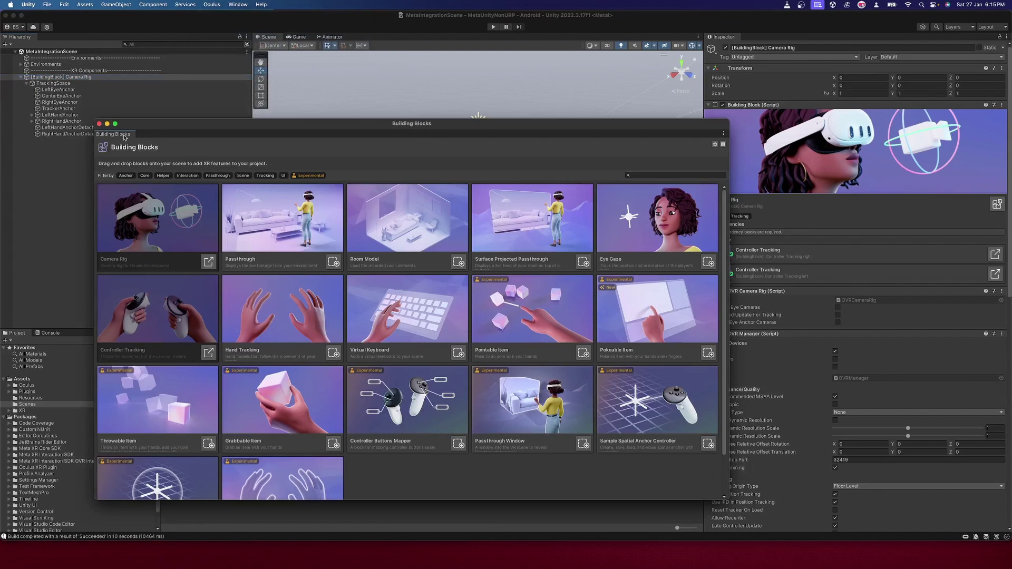
{"action": "left_click_drag", "start_coordinate": [125, 137], "coordinate": [372, 37]}
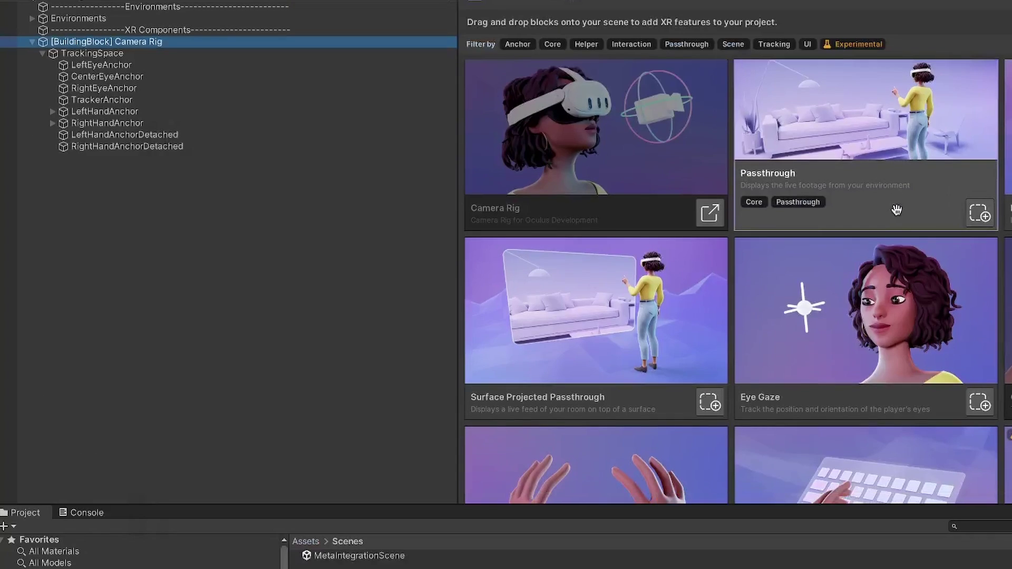
{"action": "scroll", "coordinate": [493, 176], "scroll_direction": "down", "scroll_amount": 3}
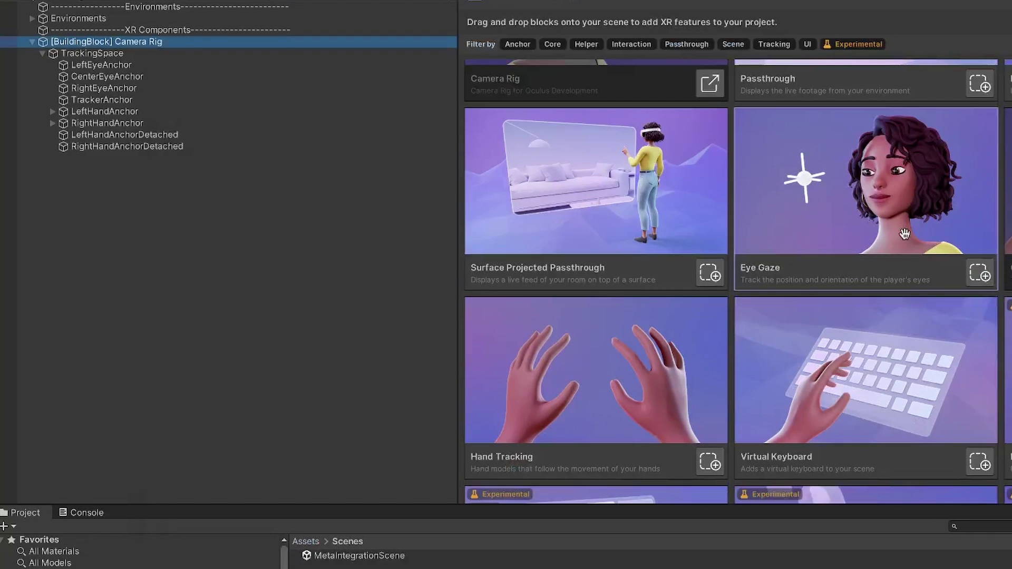
{"action": "scroll", "coordinate": [896, 226], "scroll_direction": "down", "scroll_amount": 1}
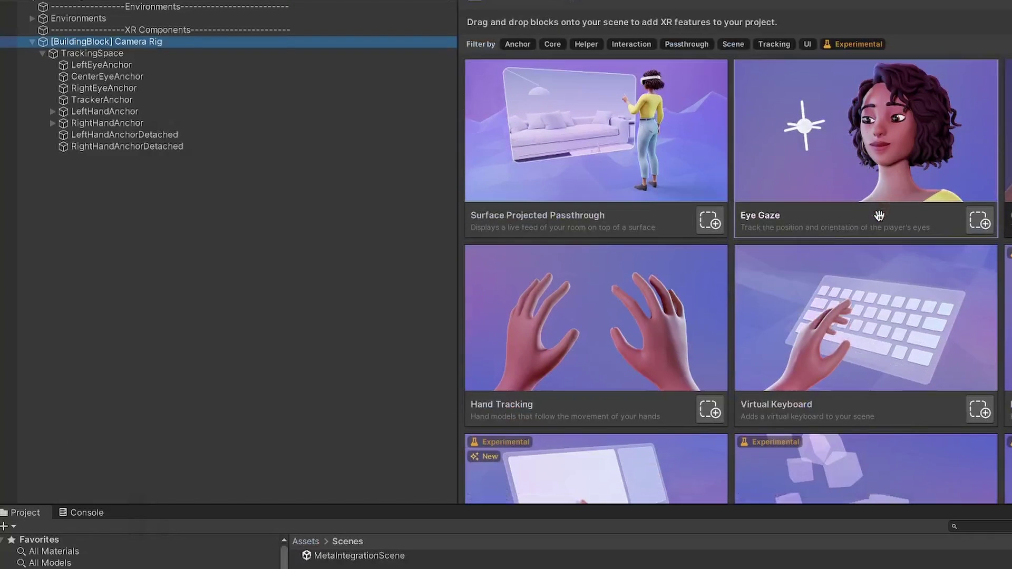
{"action": "left_click", "coordinate": [711, 414]}
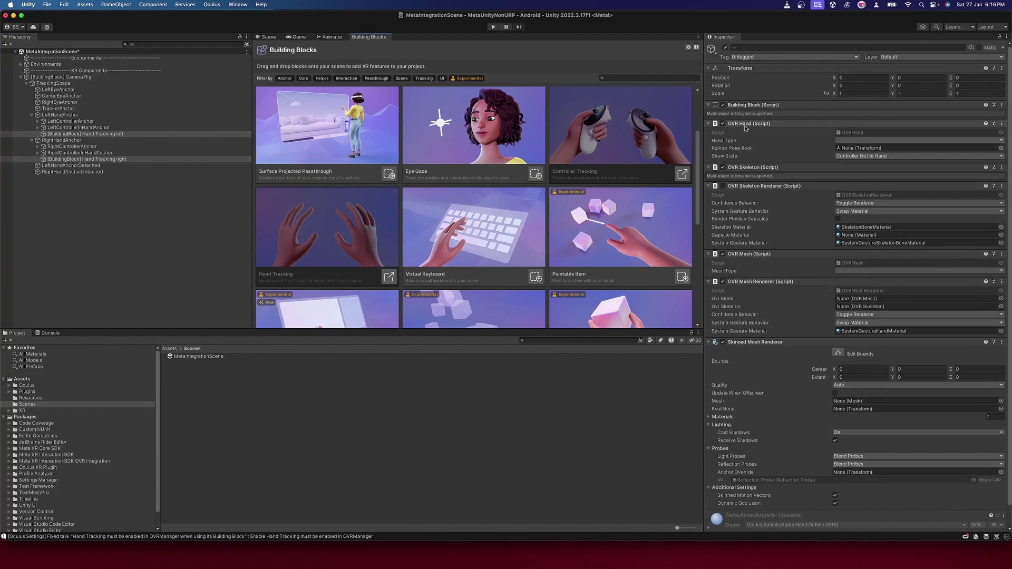
- Set the left Hand Tracking block's Hand Type to Hand Left
{"action": "left_click", "coordinate": [117, 134]}
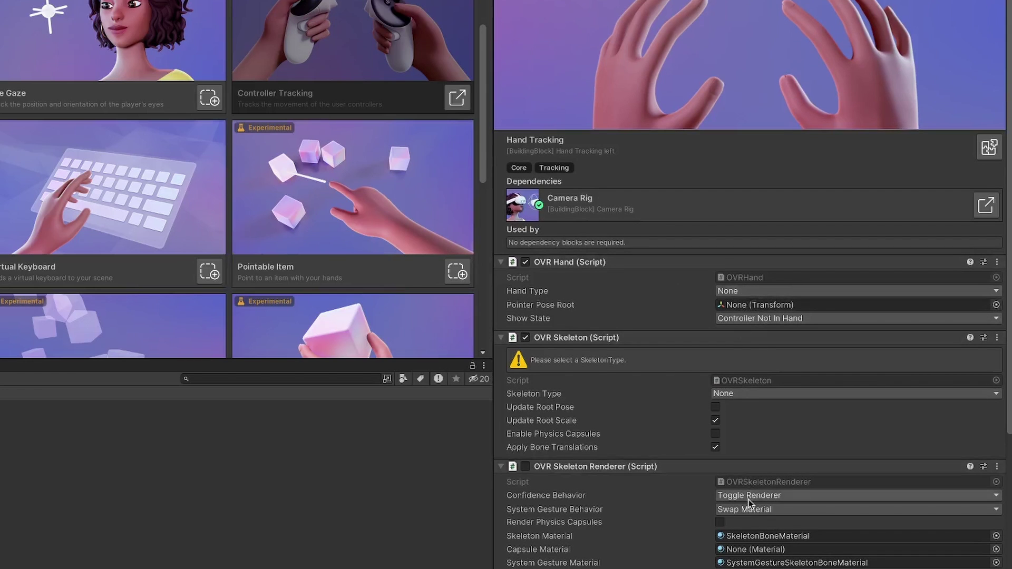
{"action": "key", "text": "Down"}
{"action": "left_click", "coordinate": [788, 293]}
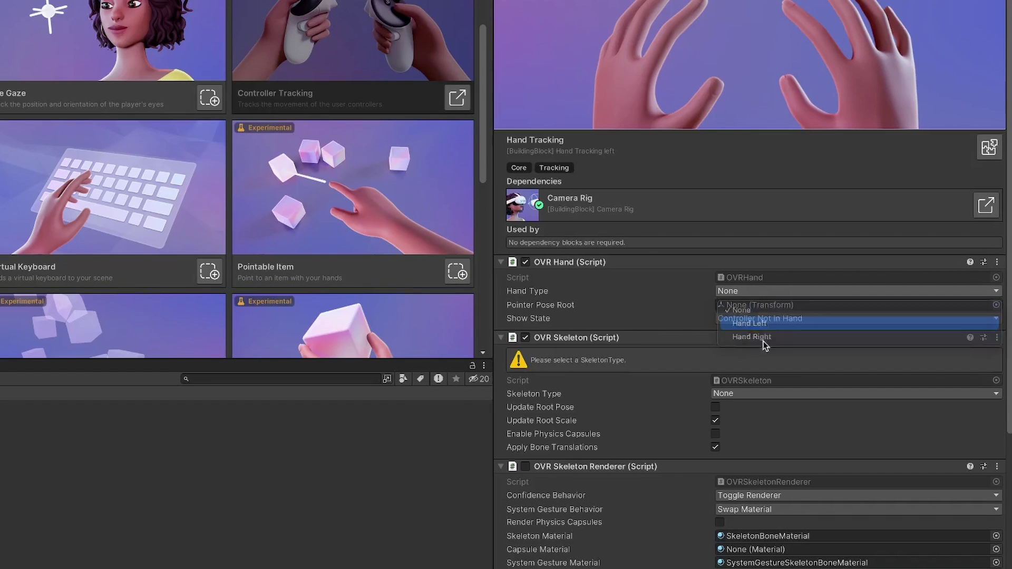
{"action": "left_click", "coordinate": [759, 324]}
- Review the left block's Show State options, then select the right Hand Tracking block
{"action": "scroll", "coordinate": [738, 401], "scroll_direction": "down", "scroll_amount": 4}
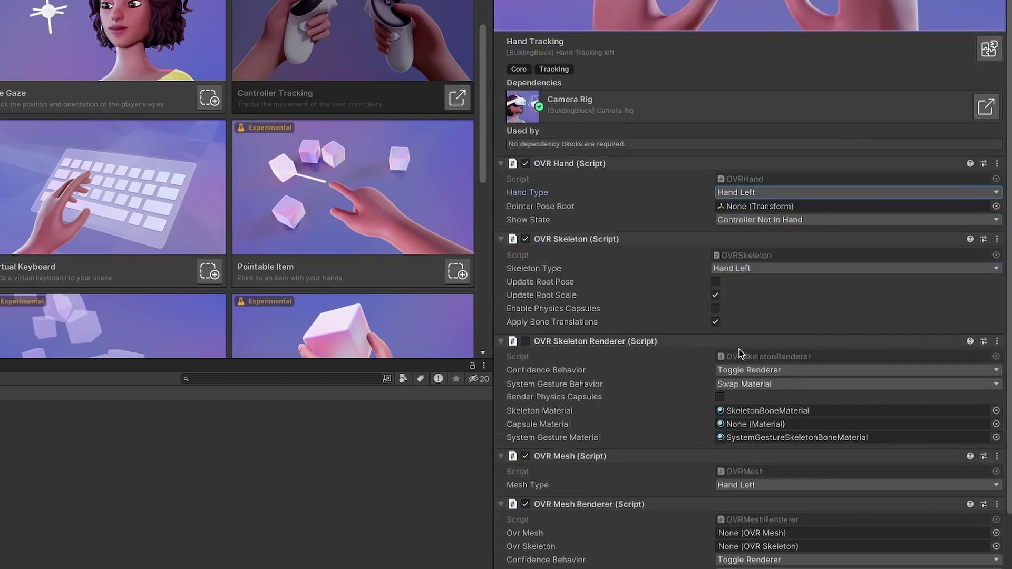
{"action": "scroll", "coordinate": [675, 281], "scroll_direction": "down", "scroll_amount": 6}
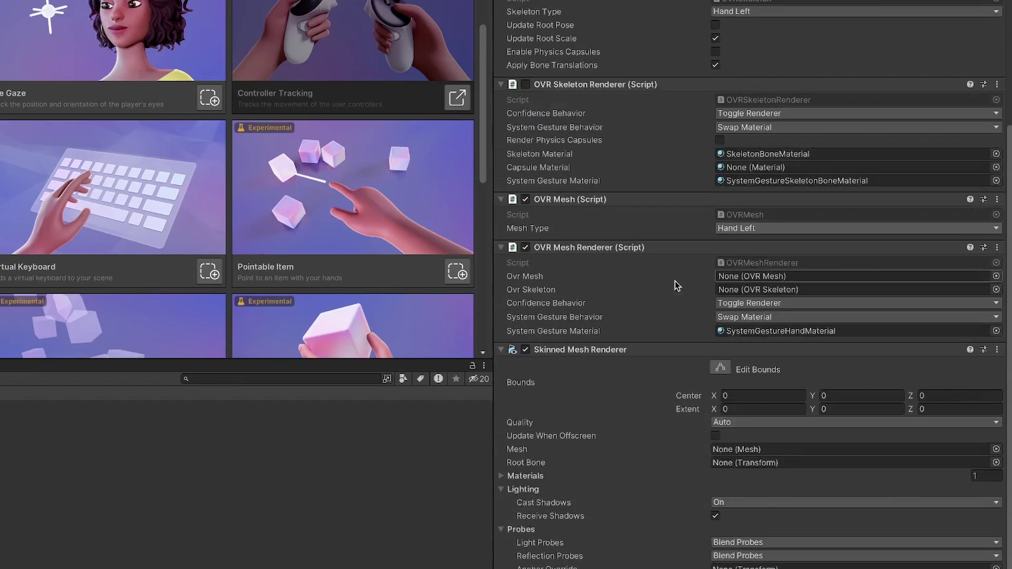
{"action": "scroll", "coordinate": [575, 317], "scroll_direction": "up", "scroll_amount": 1}
{"action": "scroll", "coordinate": [577, 290], "scroll_direction": "up", "scroll_amount": 4}
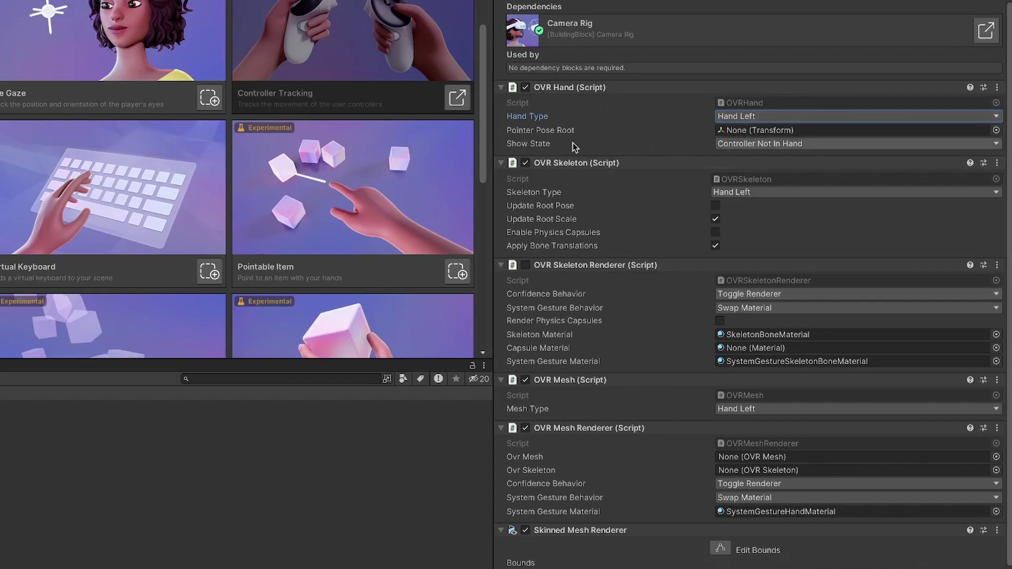
{"action": "left_click", "coordinate": [744, 143]}
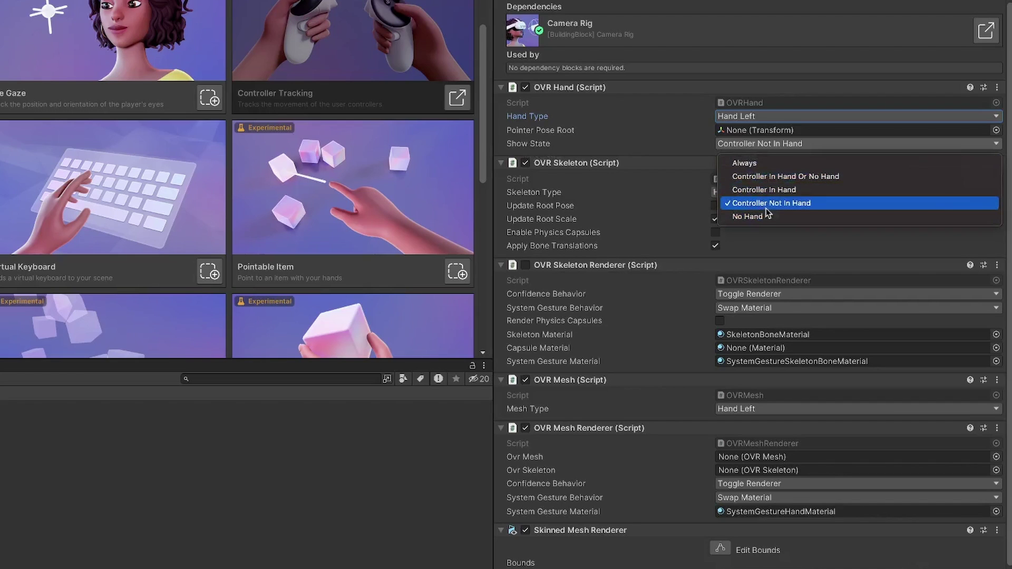
{"action": "left_click", "coordinate": [670, 163]}
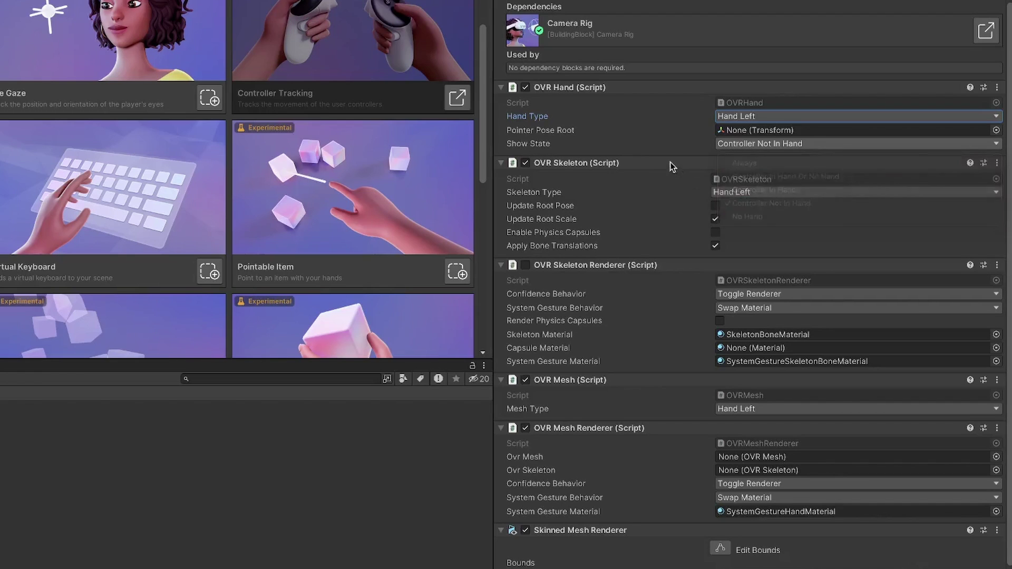
{"action": "left_click", "coordinate": [108, 159]}
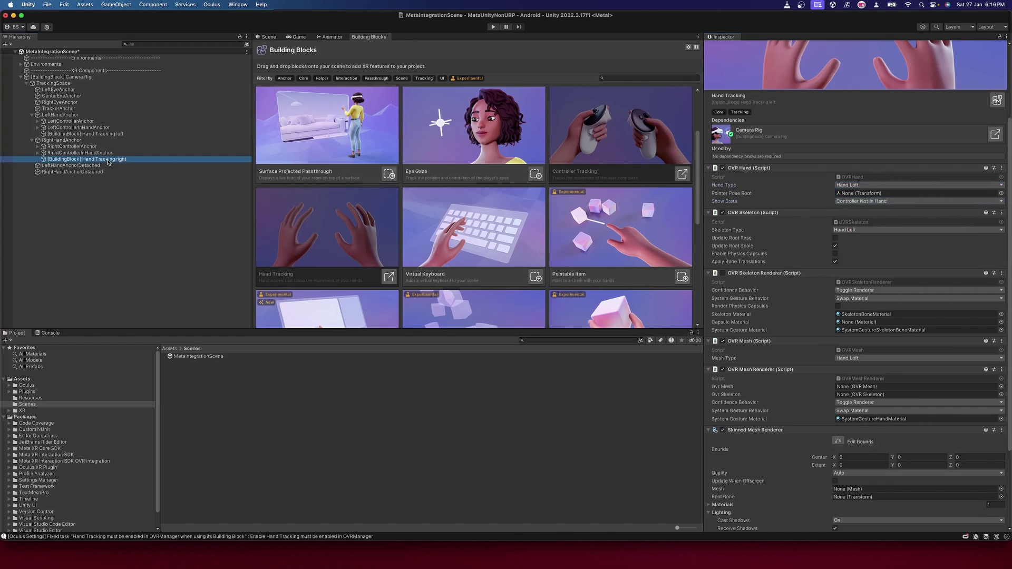
- Set the right block's Hand Type to Hand Right and reselect the left Hand Tracking block
{"action": "left_click", "coordinate": [844, 185]}
{"action": "left_click", "coordinate": [853, 211]}
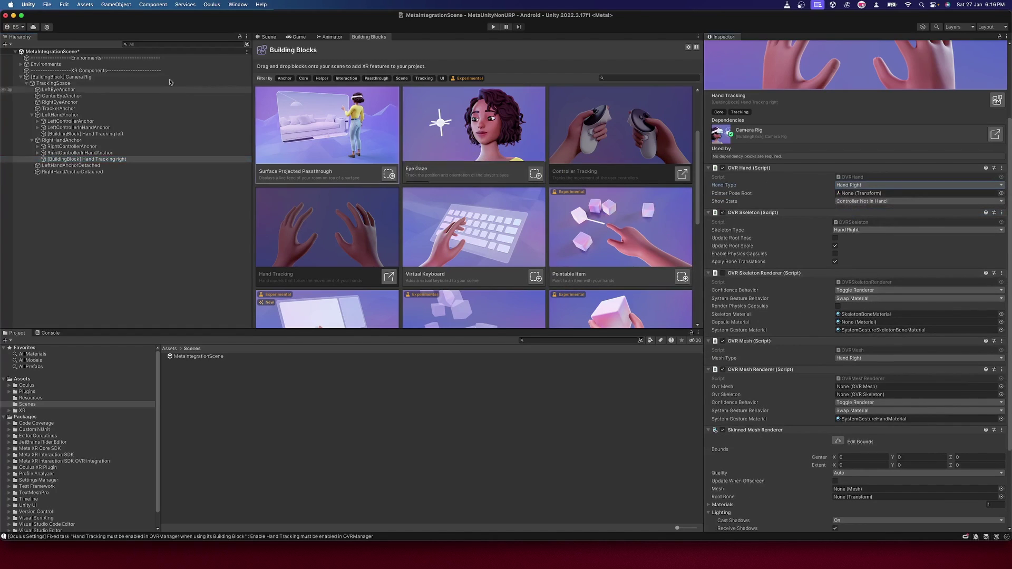
{"action": "left_click", "coordinate": [100, 134]}
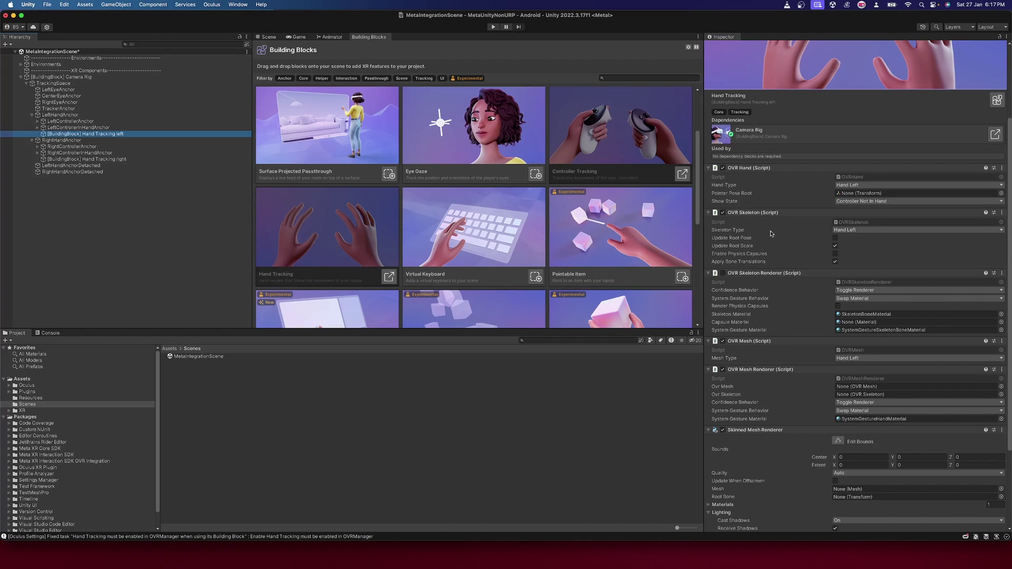
- Locate the OVRSkeleton script and highlight its hand bone IDs in the source preview
{"action": "left_click", "coordinate": [860, 223]}
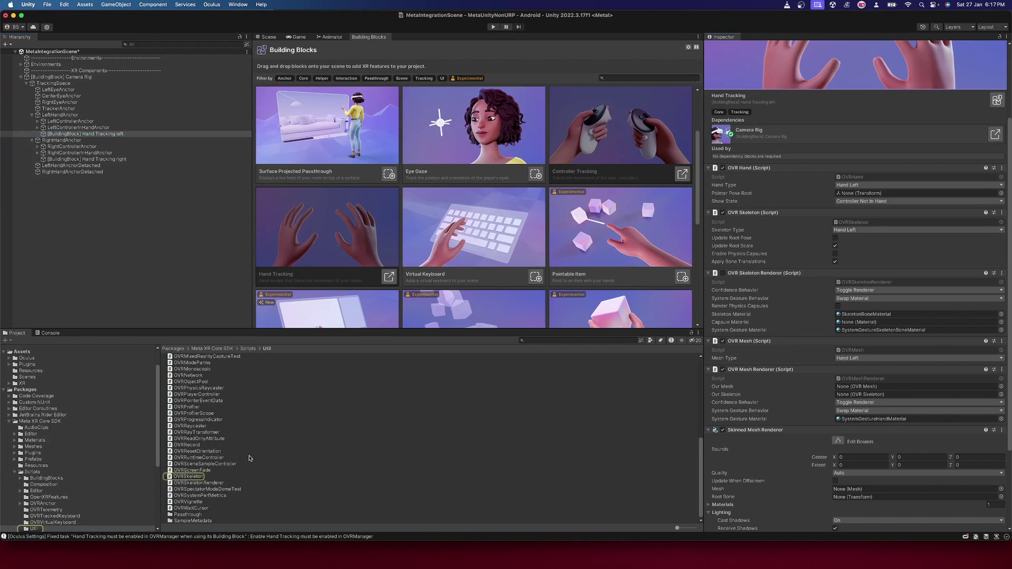
{"action": "left_click", "coordinate": [248, 477]}
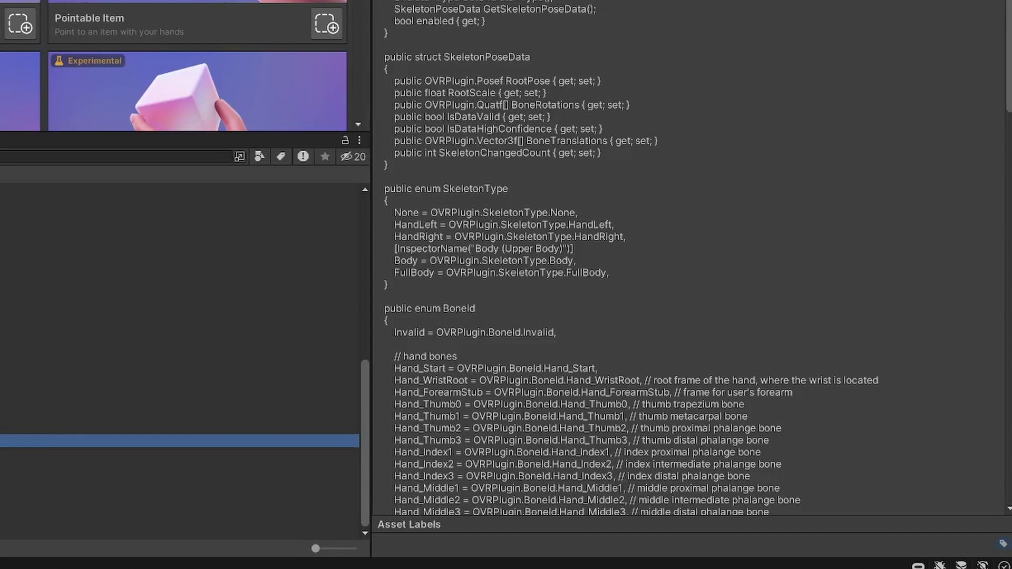
{"action": "scroll", "coordinate": [685, 263], "scroll_direction": "down", "scroll_amount": 5}
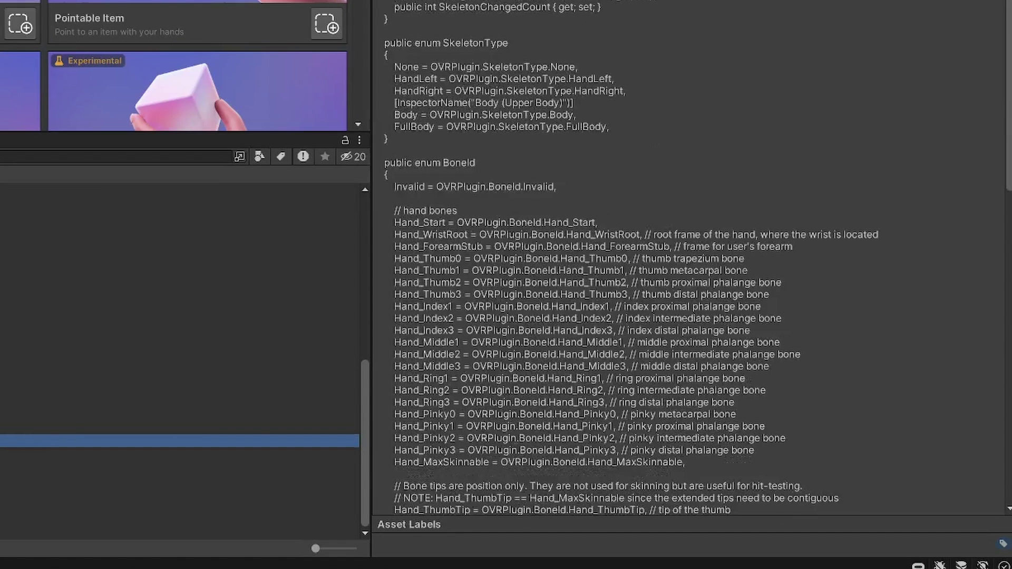
{"action": "scroll", "coordinate": [708, 260], "scroll_direction": "down", "scroll_amount": 5}
{"action": "left_click_drag", "start_coordinate": [747, 304], "coordinate": [399, 67]}
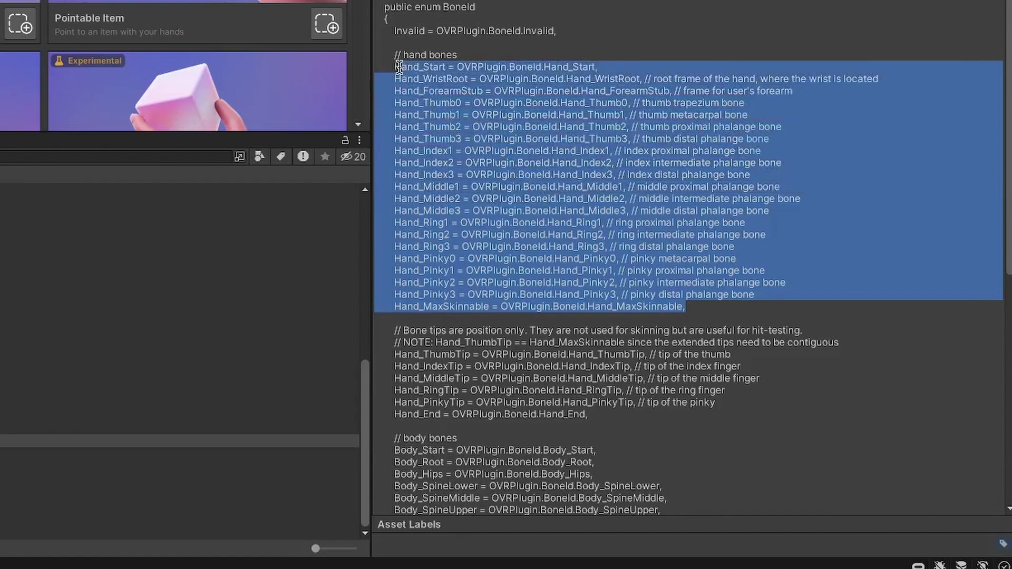
{"action": "left_click", "coordinate": [666, 51]}
- Highlight the body bone IDs and bone tip IDs through Hand_End, then reselect Hand Tracking left
{"action": "scroll", "coordinate": [596, 111], "scroll_direction": "down", "scroll_amount": 9}
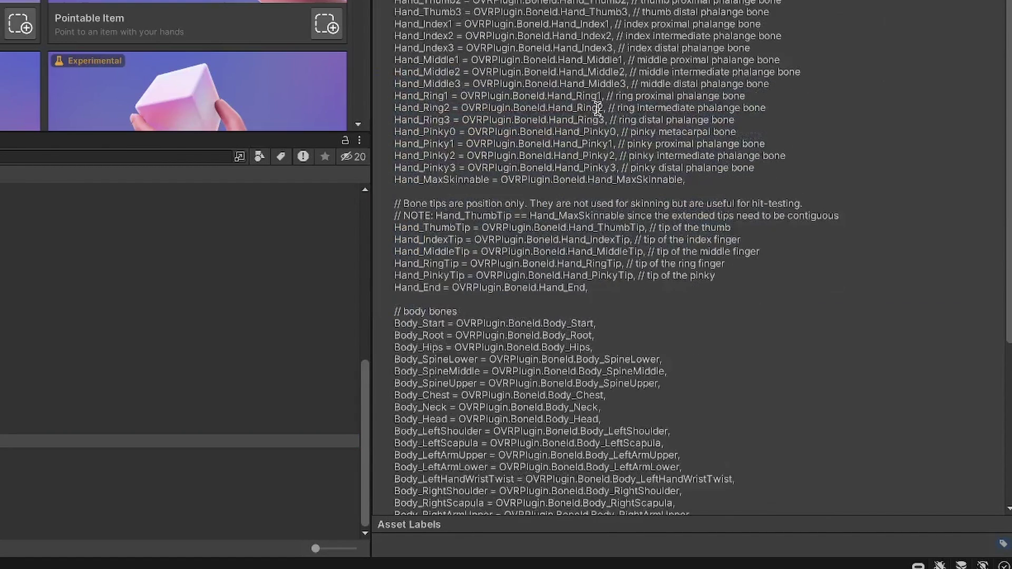
{"action": "scroll", "coordinate": [598, 108], "scroll_direction": "down", "scroll_amount": 4}
{"action": "left_click_drag", "start_coordinate": [643, 471], "coordinate": [368, 15]}
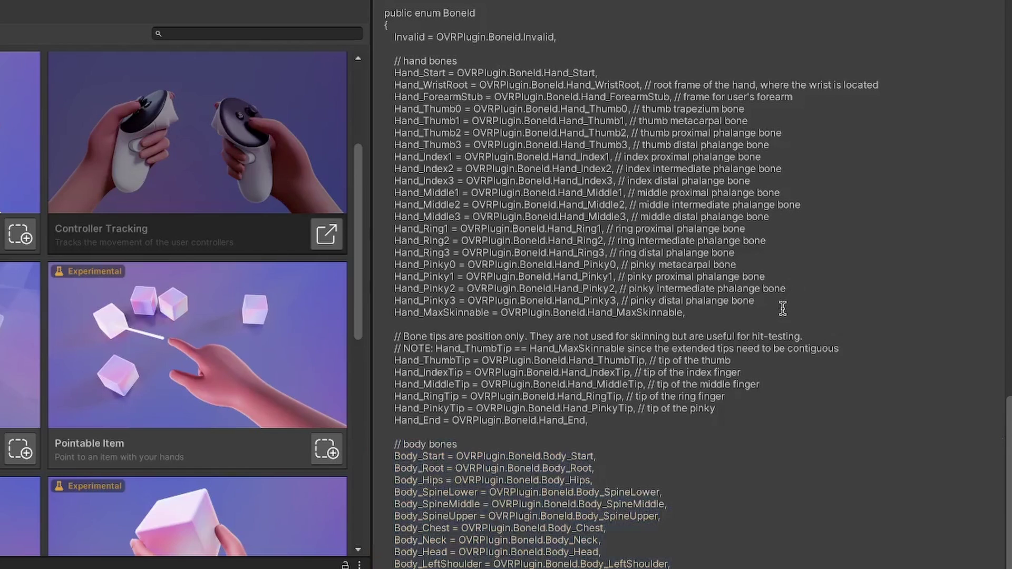
{"action": "left_click_drag", "start_coordinate": [685, 313], "coordinate": [369, 55]}
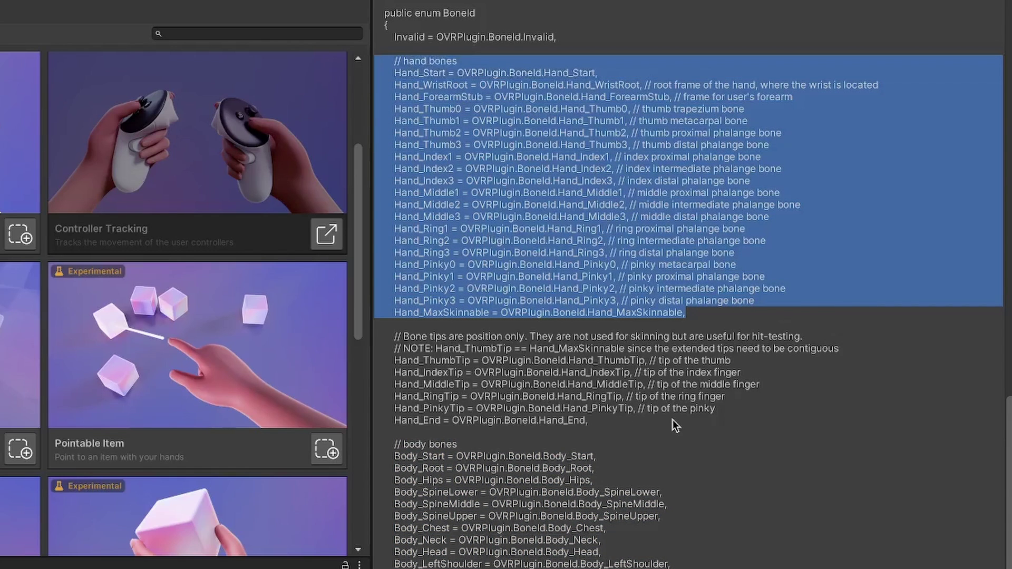
{"action": "left_click", "coordinate": [654, 420]}
{"action": "left_click_drag", "start_coordinate": [601, 414], "coordinate": [375, 336]}
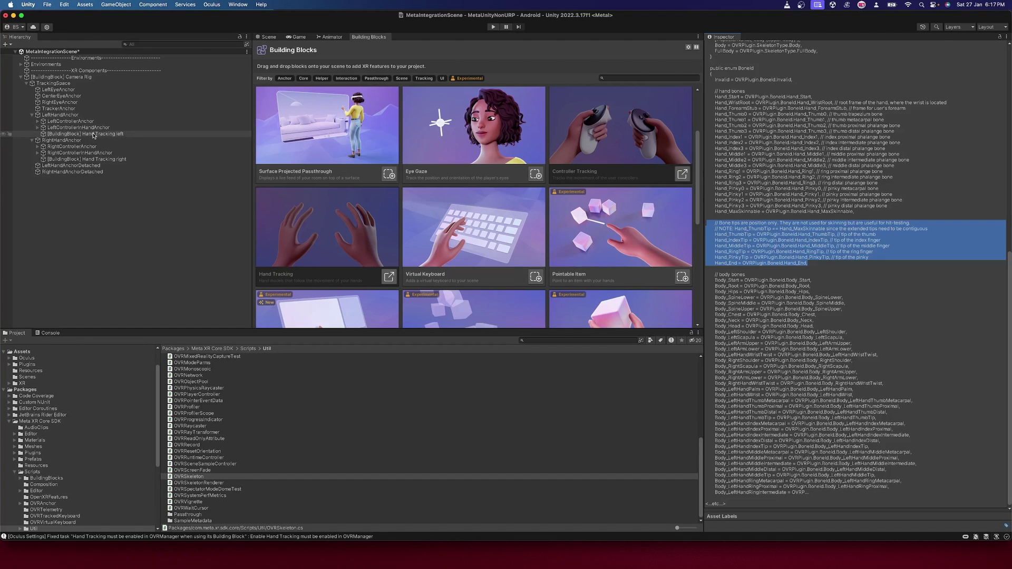
{"action": "left_click", "coordinate": [84, 134]}
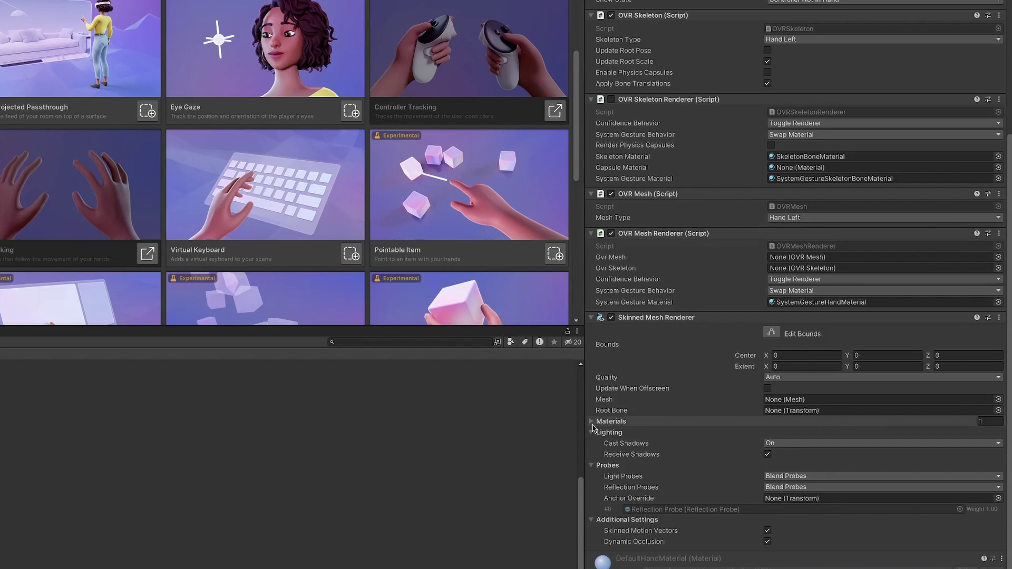
- Inspect the hands' DefaultHandMaterial, then select the Hand Tracking blocks and the Camera Rig block
{"action": "left_click", "coordinate": [593, 422]}
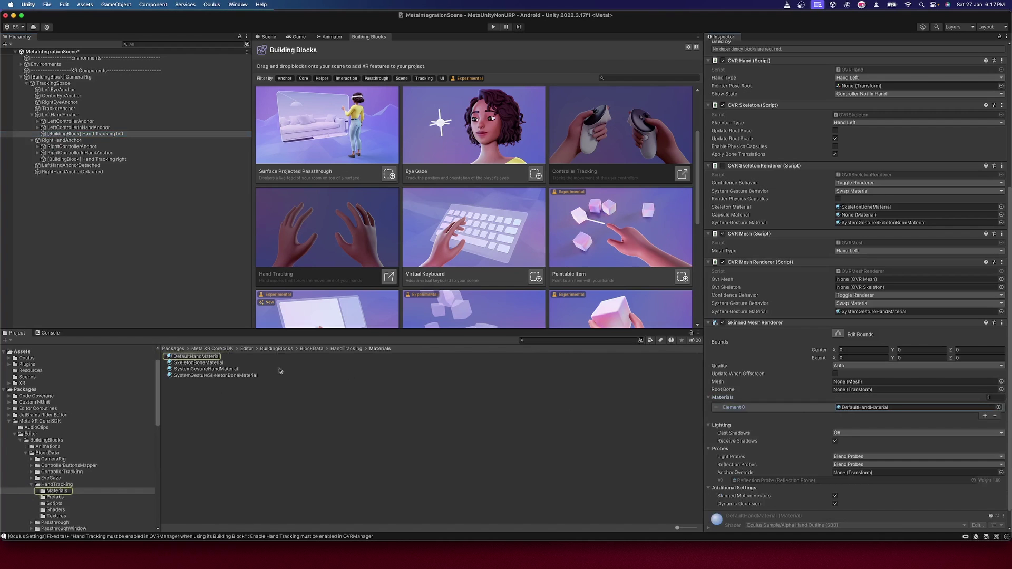
{"action": "left_click", "coordinate": [211, 357]}
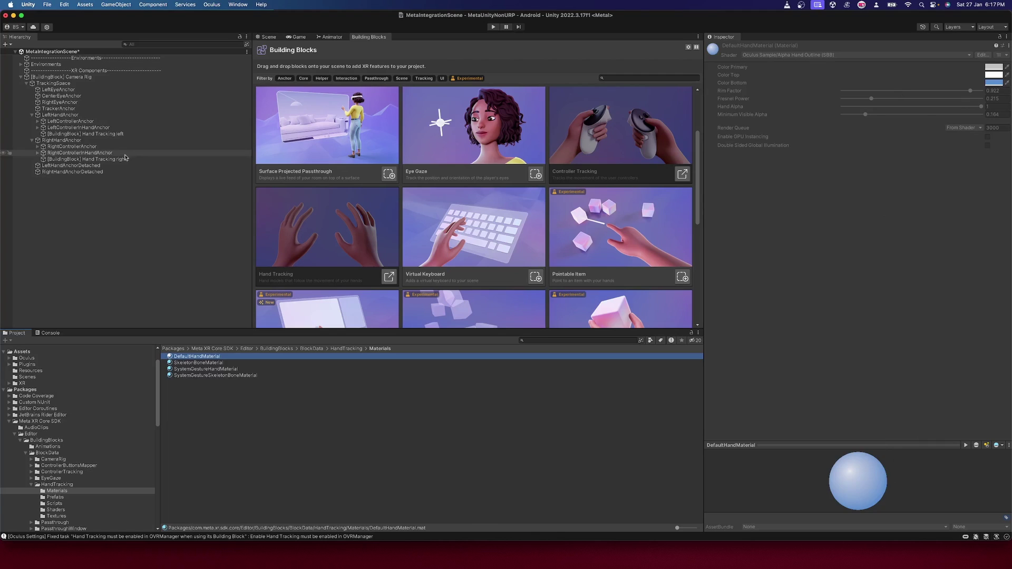
{"action": "left_click", "coordinate": [79, 158]}
{"action": "left_click", "coordinate": [119, 135]}
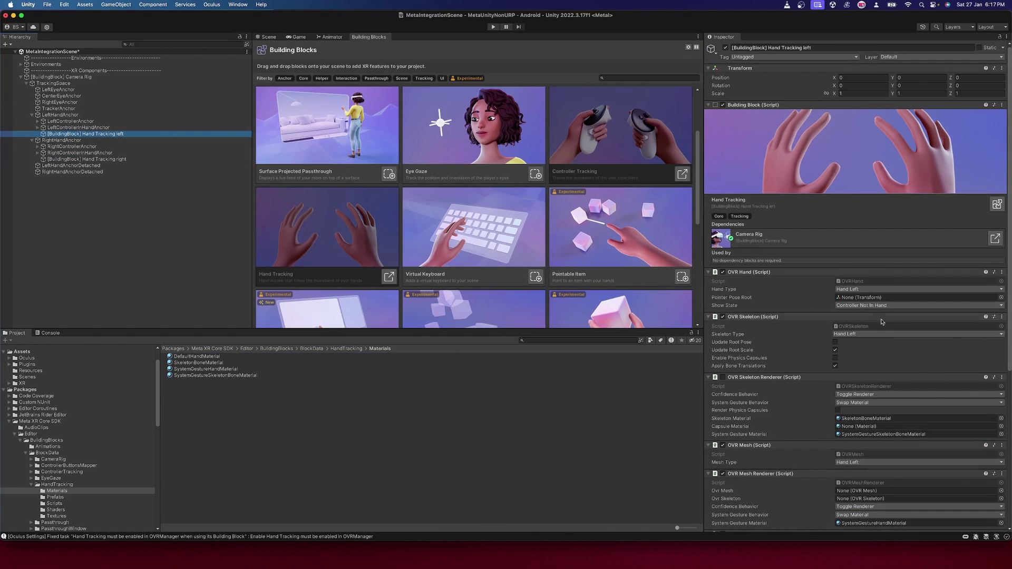
{"action": "left_click", "coordinate": [76, 78]}
- Keep OVR Manager's Hand Tracking Support at Controllers And Hands
{"action": "scroll", "coordinate": [752, 235], "scroll_direction": "down", "scroll_amount": 5}
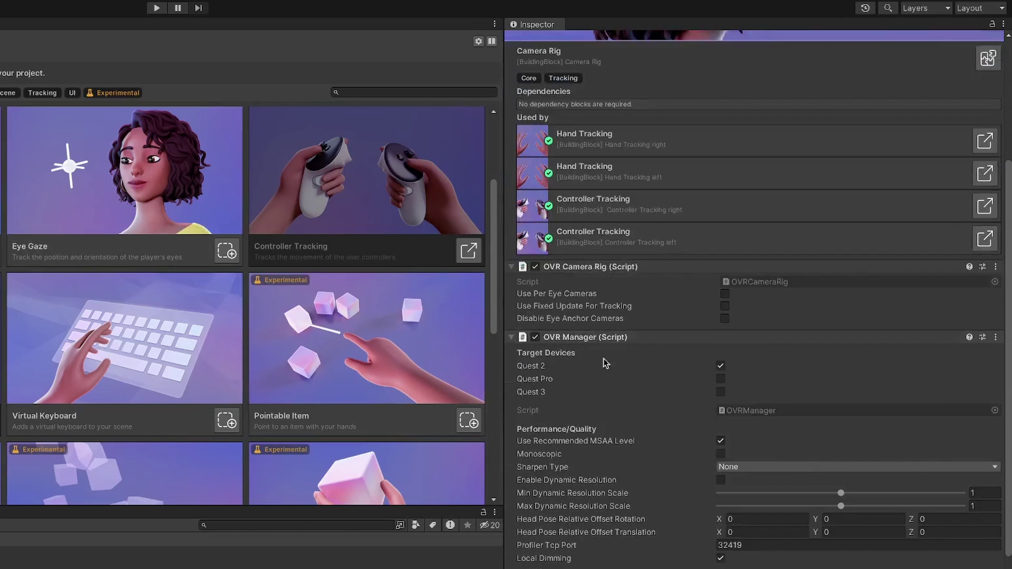
{"action": "scroll", "coordinate": [611, 369], "scroll_direction": "down", "scroll_amount": 4}
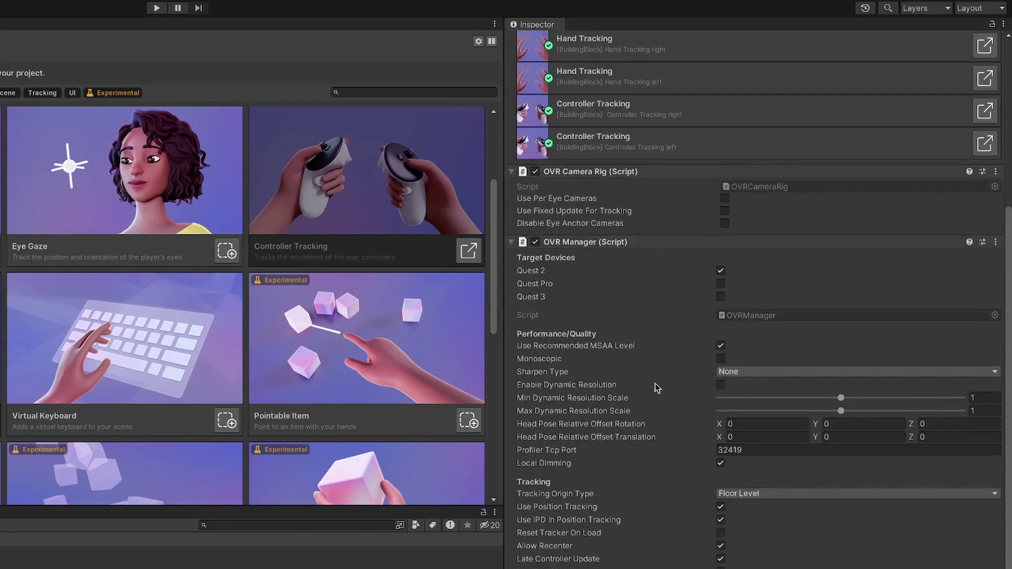
{"action": "scroll", "coordinate": [656, 387], "scroll_direction": "down", "scroll_amount": 8}
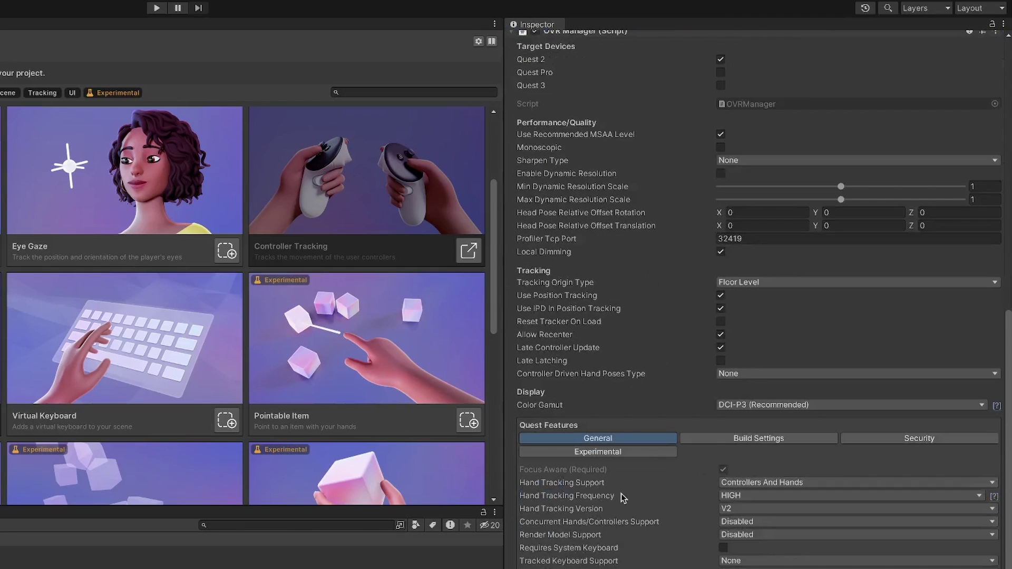
{"action": "left_click", "coordinate": [761, 483]}
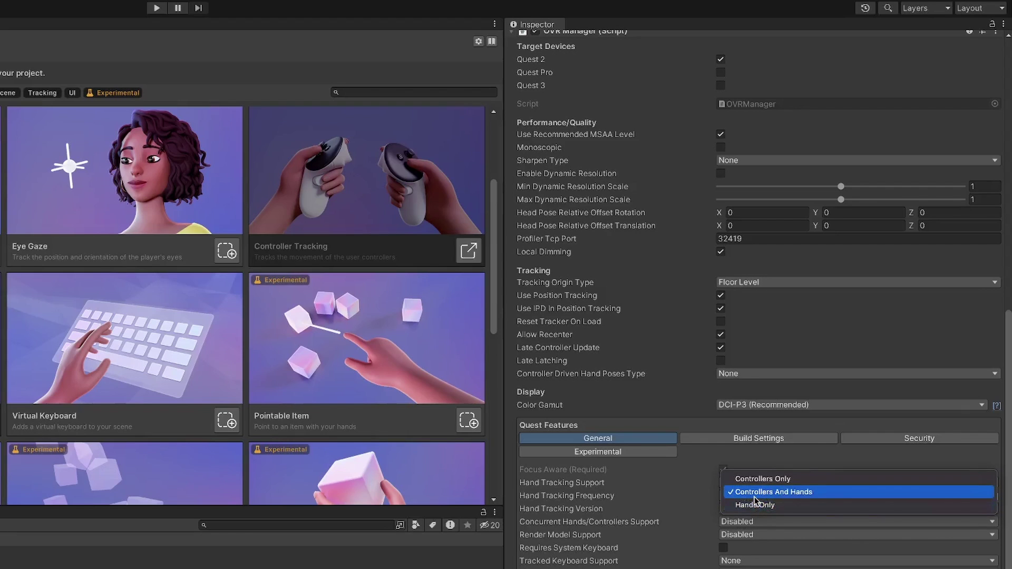
{"action": "left_click", "coordinate": [747, 492]}
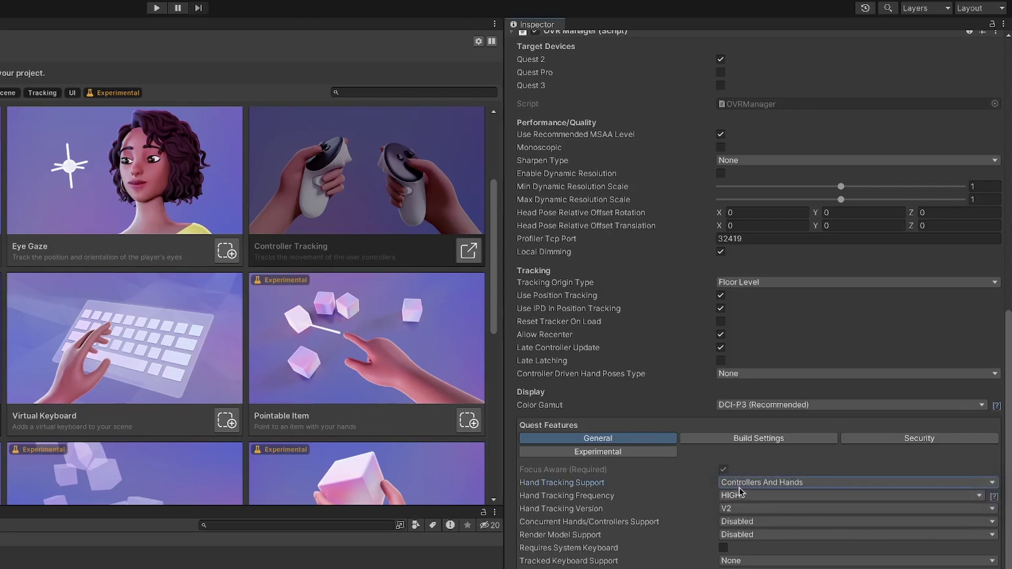
- Set Hand Tracking Frequency to MAX and confirm it stays selected
{"action": "scroll", "coordinate": [741, 484], "scroll_direction": "down", "scroll_amount": 2}
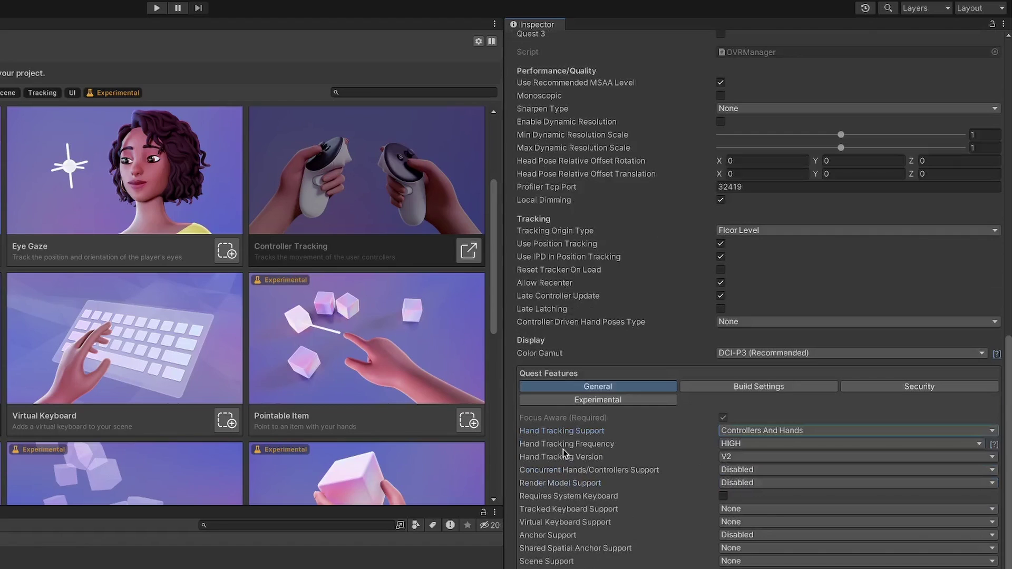
{"action": "left_click", "coordinate": [732, 445]}
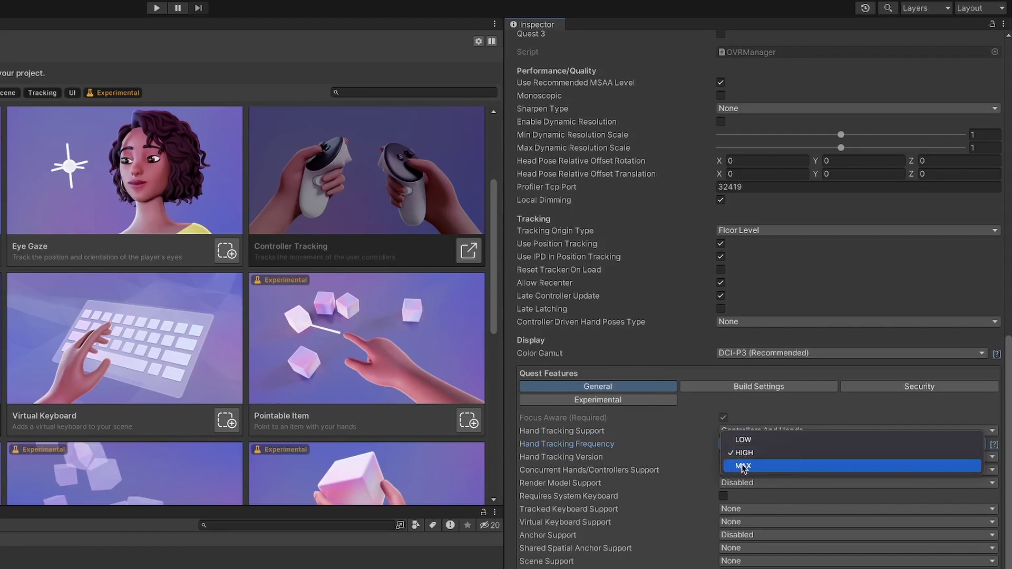
{"action": "left_click", "coordinate": [744, 467]}
{"action": "left_click", "coordinate": [738, 444]}
{"action": "left_click", "coordinate": [701, 459]}
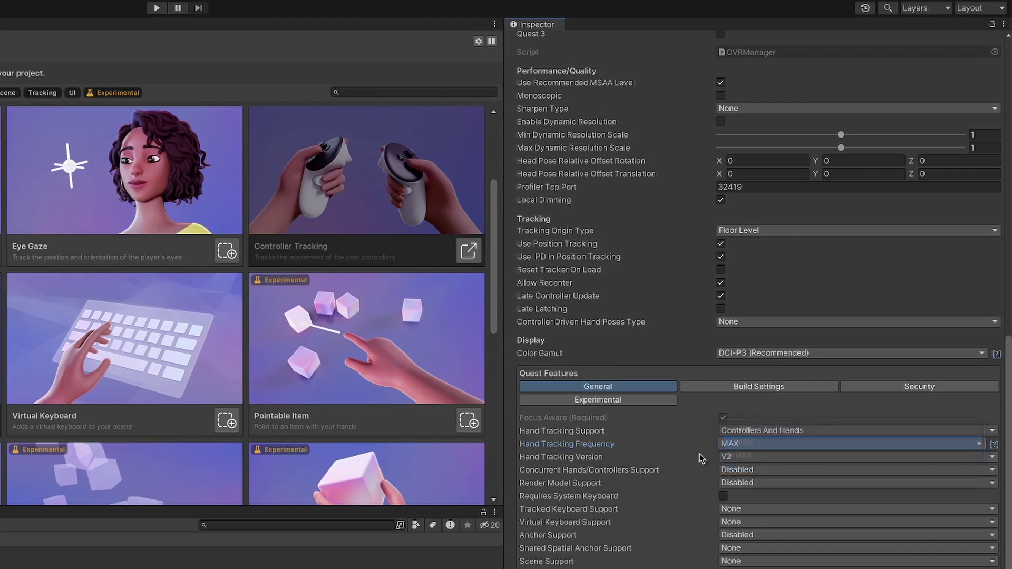
{"action": "left_click", "coordinate": [738, 443]}
{"action": "left_click", "coordinate": [737, 466]}
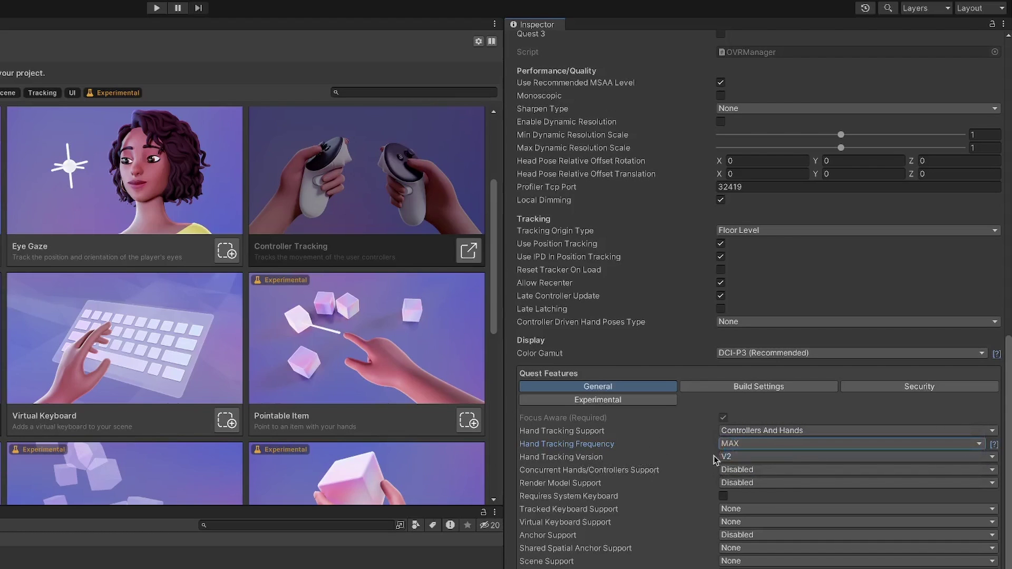
- Leave the hand tracking Version at V2
{"action": "left_click", "coordinate": [729, 457]}
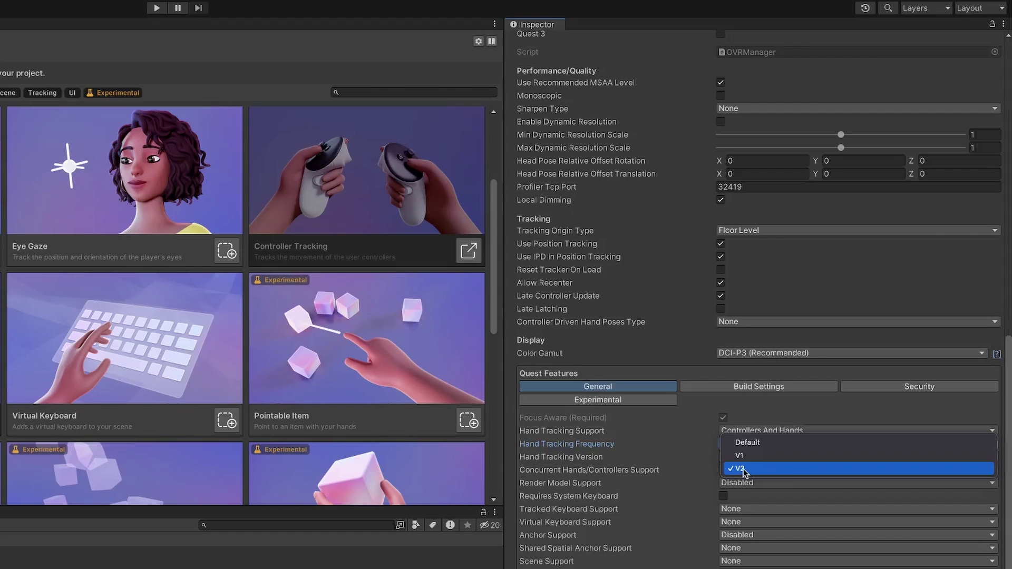
{"action": "left_click", "coordinate": [670, 493]}
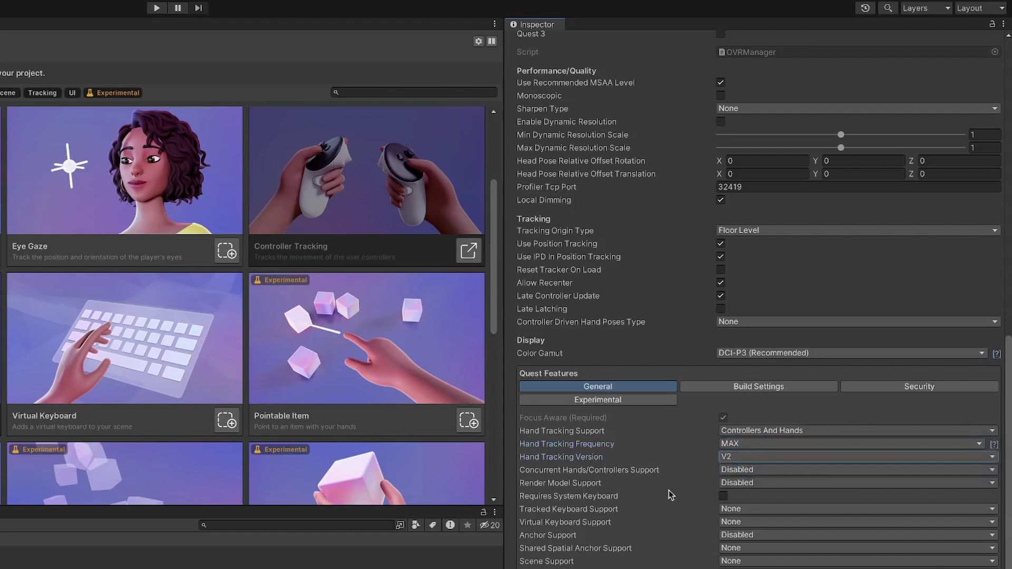
{"action": "mouse_move", "coordinate": [560, 486]}
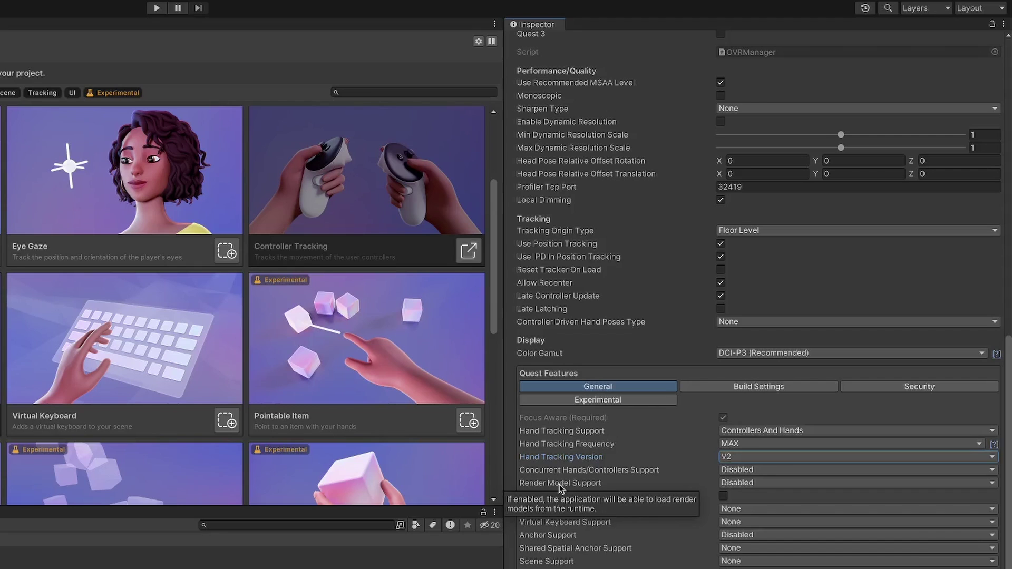
- Check the Render Model Support setting in the Camera Rig's OVR Manager
{"action": "left_click", "coordinate": [650, 478]}
{"action": "scroll", "coordinate": [651, 480], "scroll_direction": "down", "scroll_amount": 1}
{"action": "scroll", "coordinate": [629, 568], "scroll_direction": "down", "scroll_amount": 3}
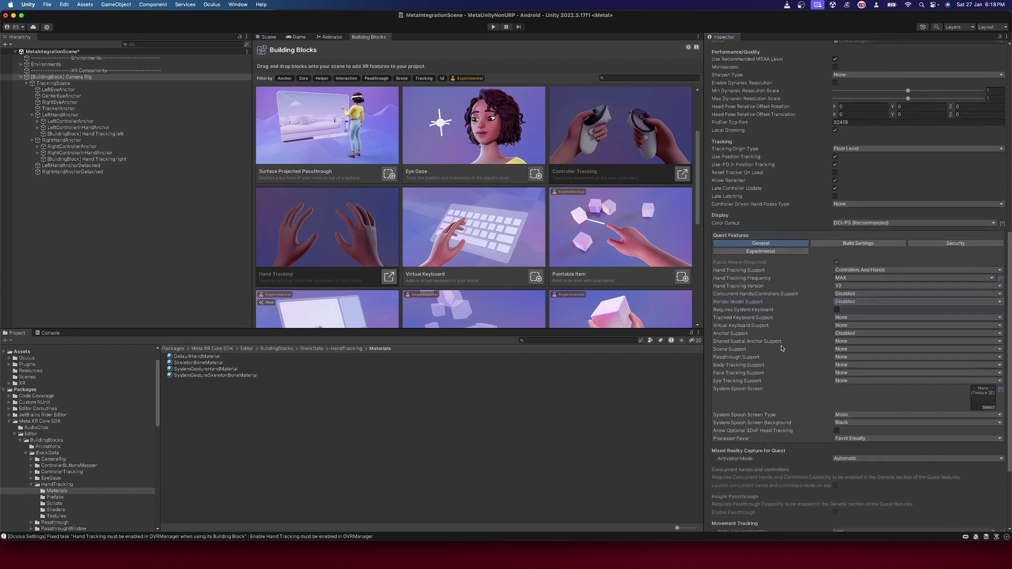
{"action": "scroll", "coordinate": [779, 394], "scroll_direction": "down", "scroll_amount": 4}
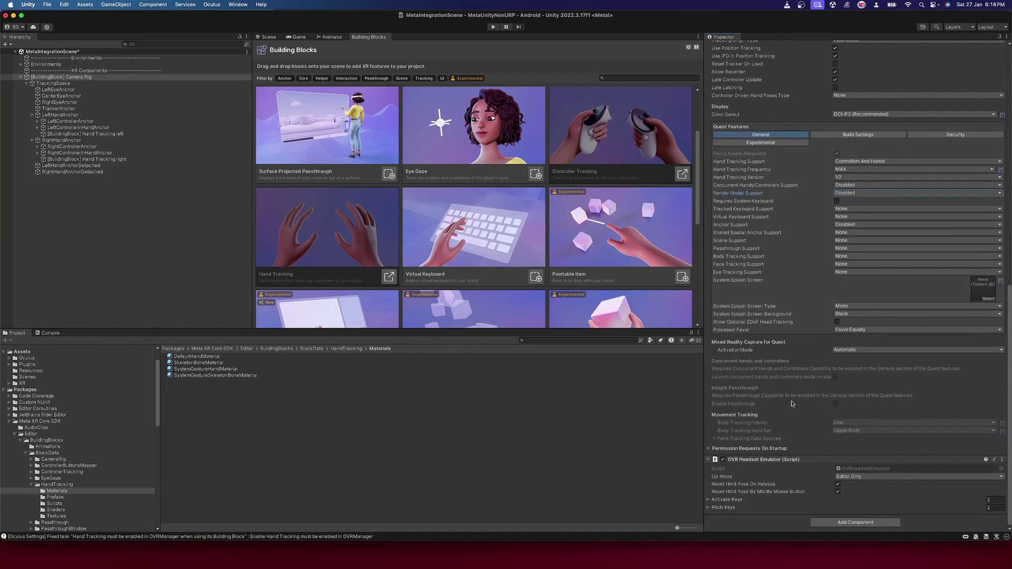
{"action": "scroll", "coordinate": [787, 392], "scroll_direction": "up", "scroll_amount": 4}
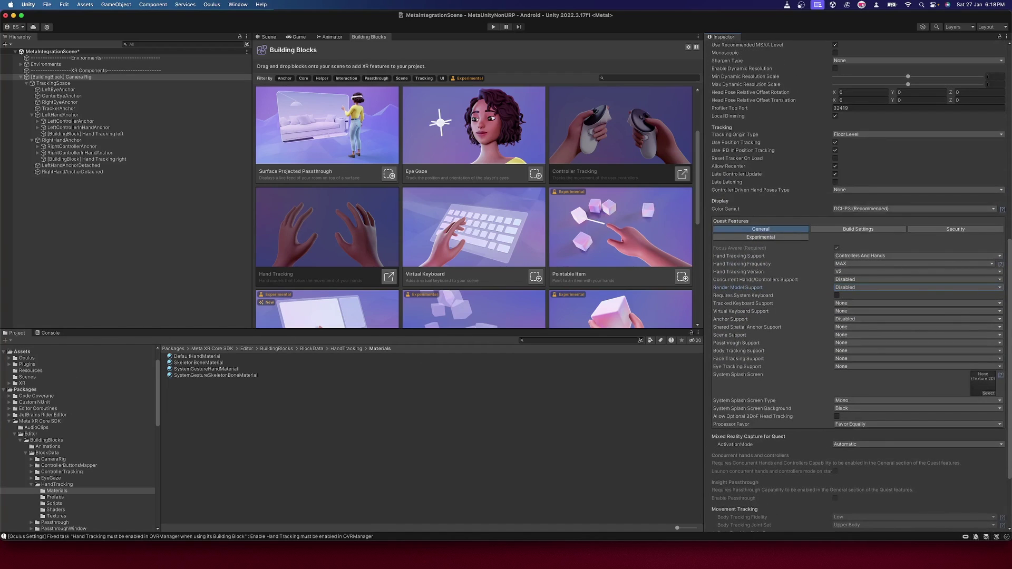
- Select the AndroidManifest under Assets > Plugins > Android in the Project window
{"action": "left_click", "coordinate": [9, 359]}
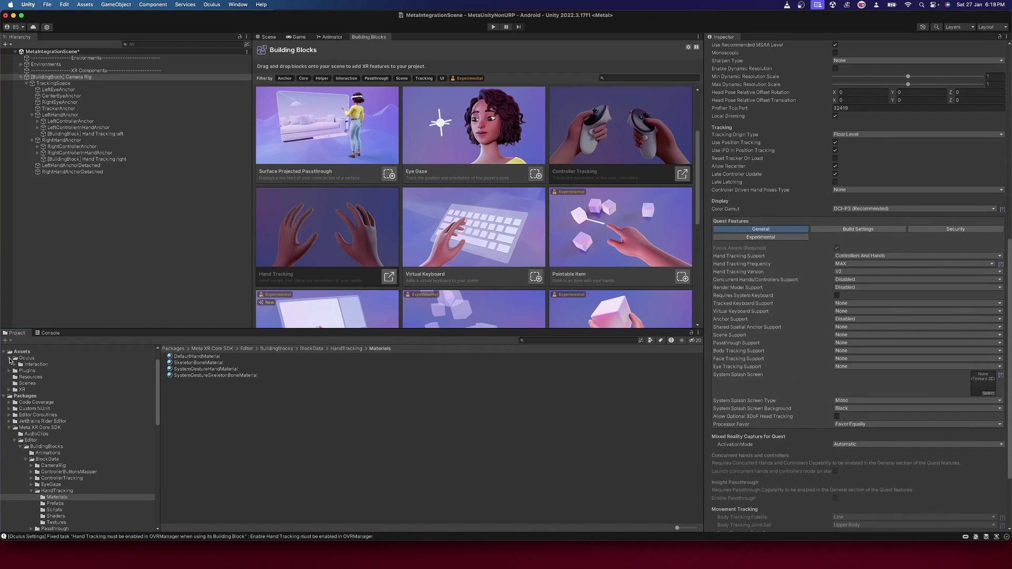
{"action": "scroll", "coordinate": [864, 279], "scroll_direction": "up", "scroll_amount": 8}
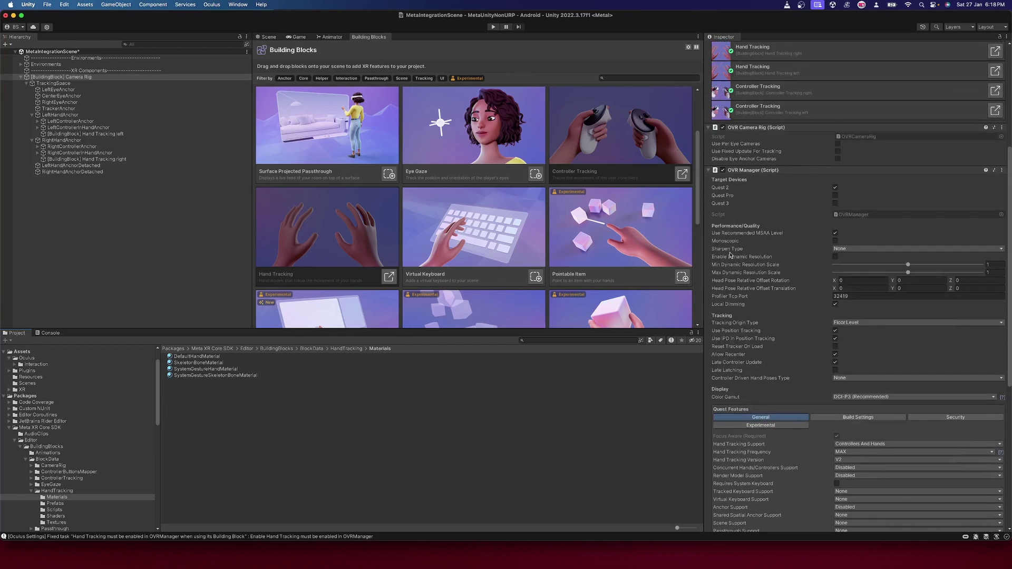
{"action": "scroll", "coordinate": [730, 255], "scroll_direction": "up", "scroll_amount": 4}
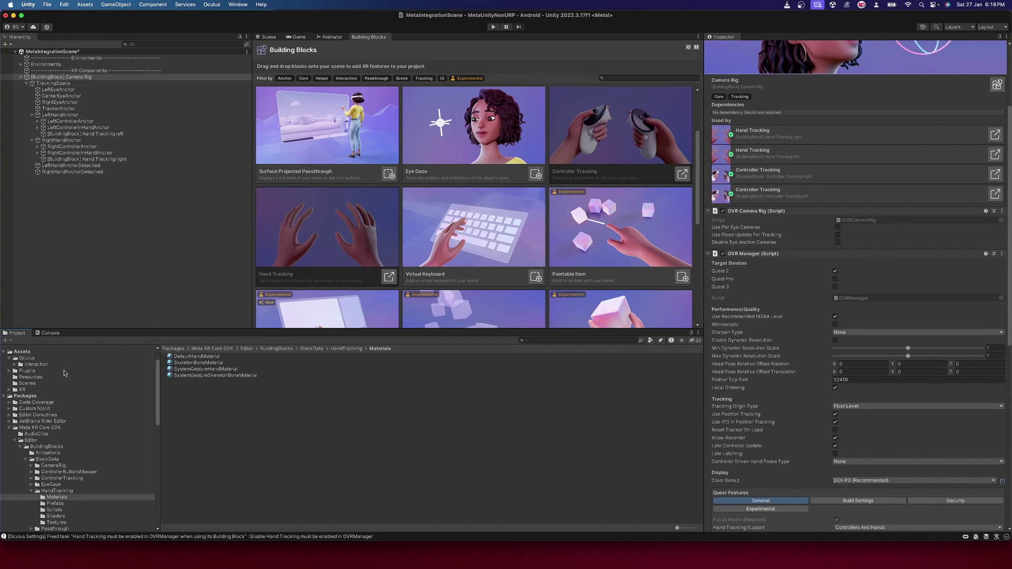
{"action": "left_click", "coordinate": [10, 371]}
{"action": "left_click", "coordinate": [32, 376]}
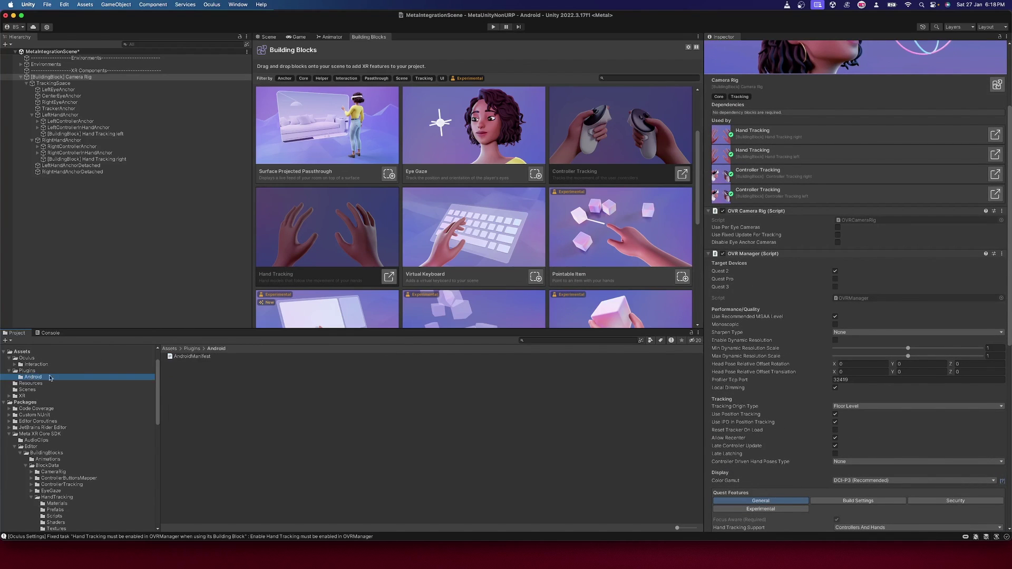
{"action": "left_click", "coordinate": [200, 358]}
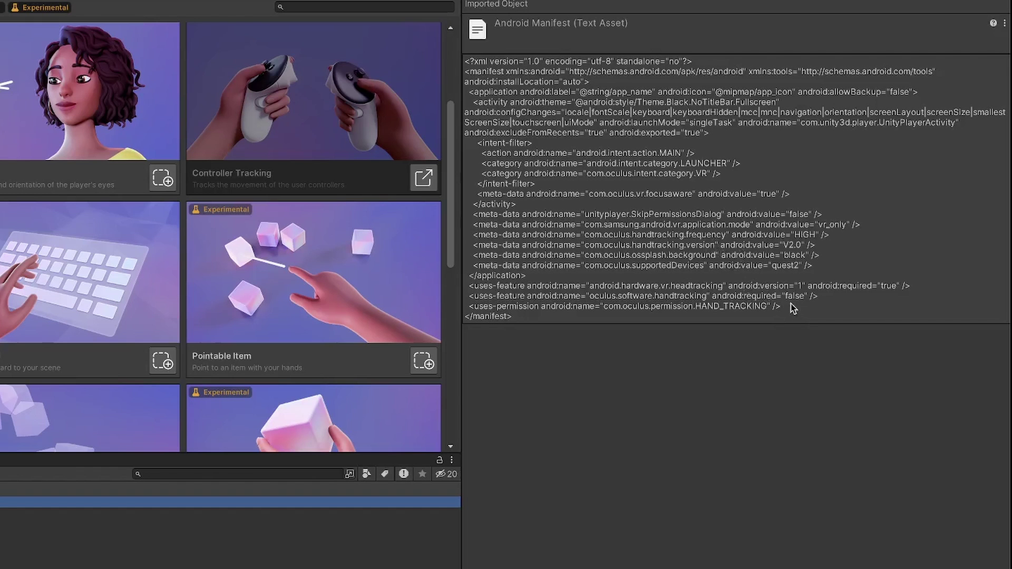
- Highlight the HAND_TRACKING permission and oculus.software.handtracking feature lines in the manifest
{"action": "left_click_drag", "start_coordinate": [785, 308], "coordinate": [731, 312]}
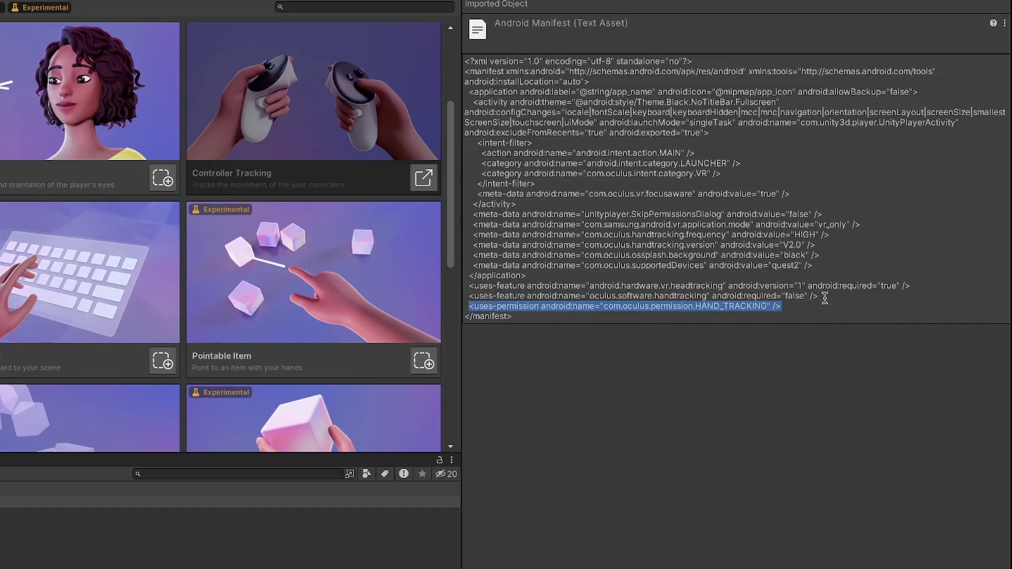
{"action": "left_click_drag", "start_coordinate": [824, 298], "coordinate": [766, 296]}
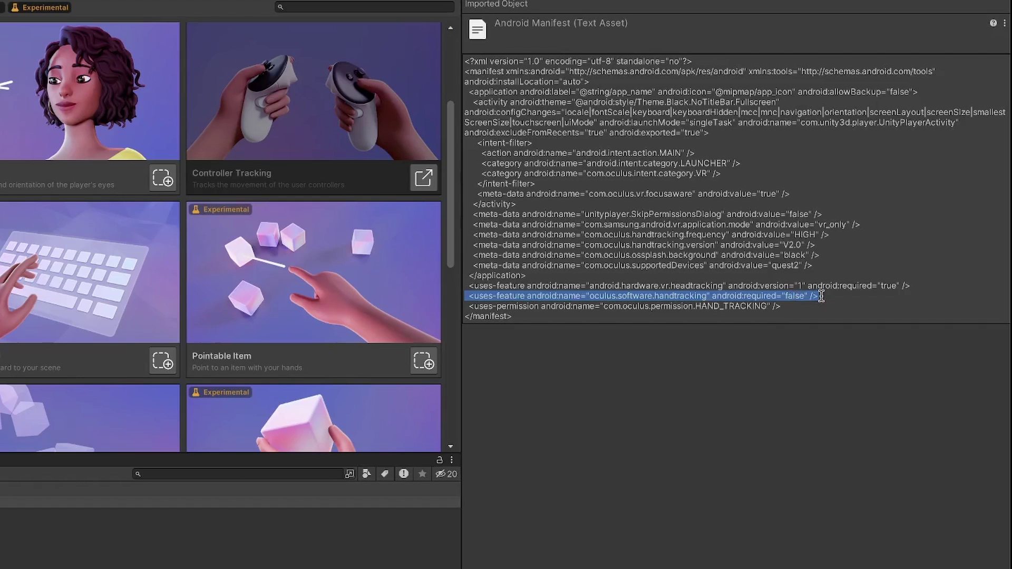
{"action": "left_click", "coordinate": [817, 314]}
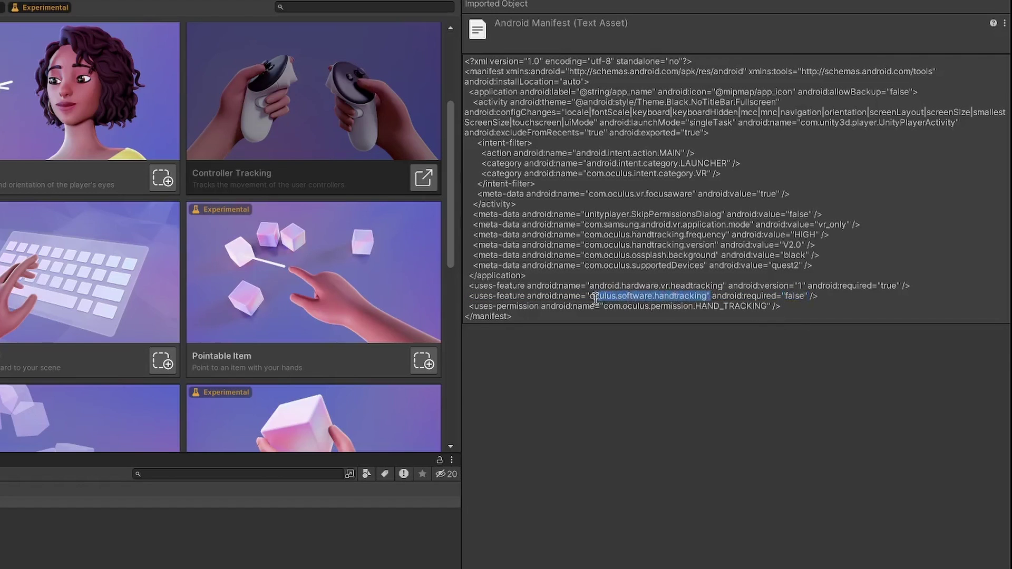
{"action": "left_click_drag", "start_coordinate": [558, 306], "coordinate": [615, 306]}
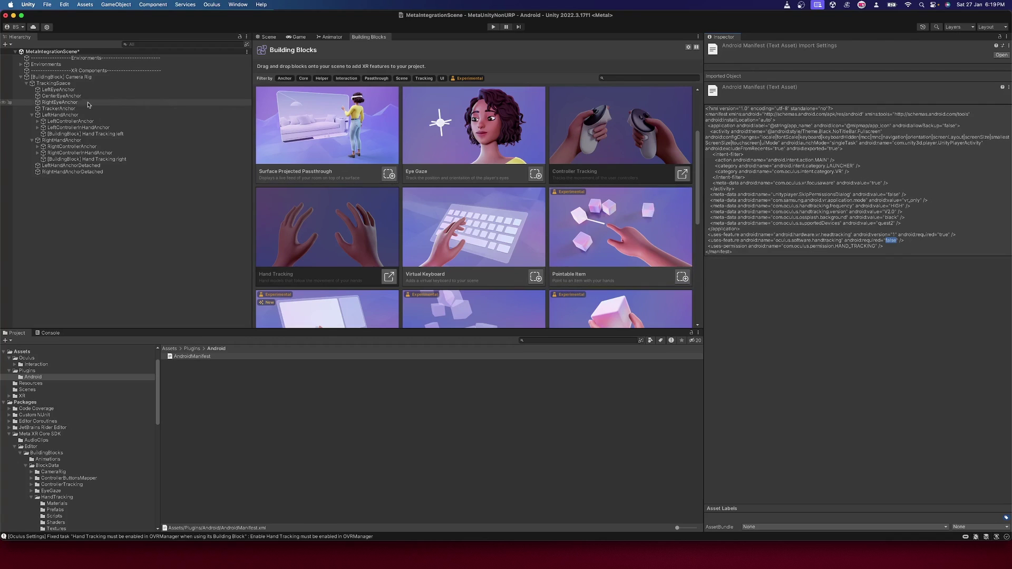
- Try Hands Only hand tracking support, then check the manifest's handtracking required false value
{"action": "left_click", "coordinate": [63, 77]}
{"action": "scroll", "coordinate": [827, 377], "scroll_direction": "down", "scroll_amount": 5}
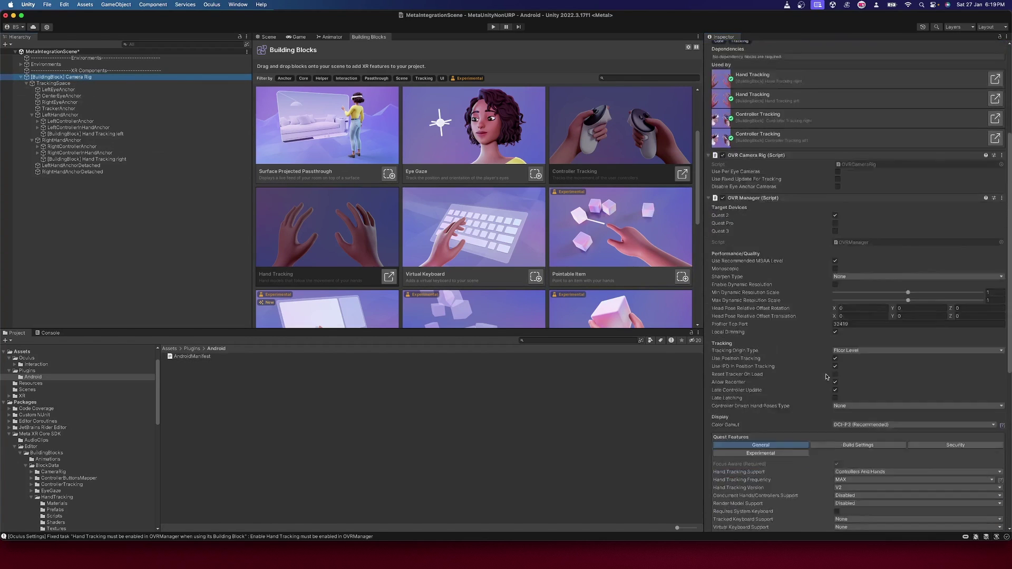
{"action": "scroll", "coordinate": [826, 377], "scroll_direction": "down", "scroll_amount": 3}
{"action": "left_click", "coordinate": [852, 405]}
{"action": "left_click", "coordinate": [859, 407]}
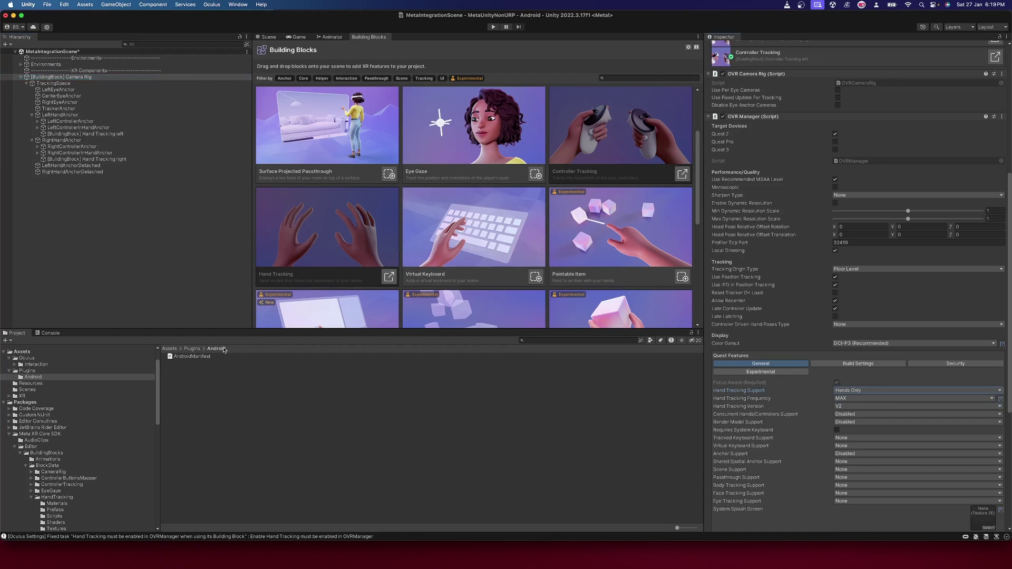
{"action": "left_click", "coordinate": [198, 356]}
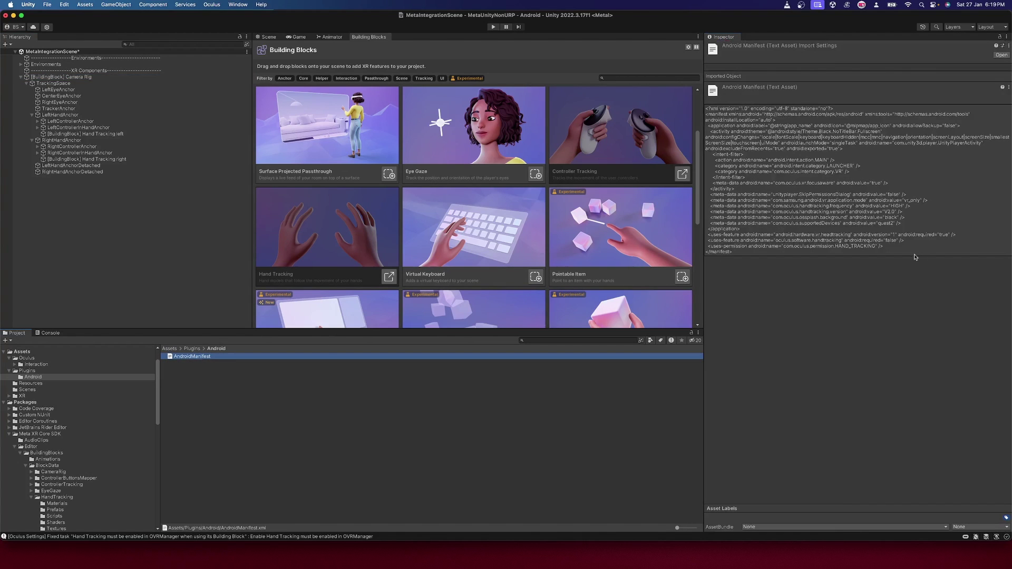
{"action": "double_click", "coordinate": [890, 241]}
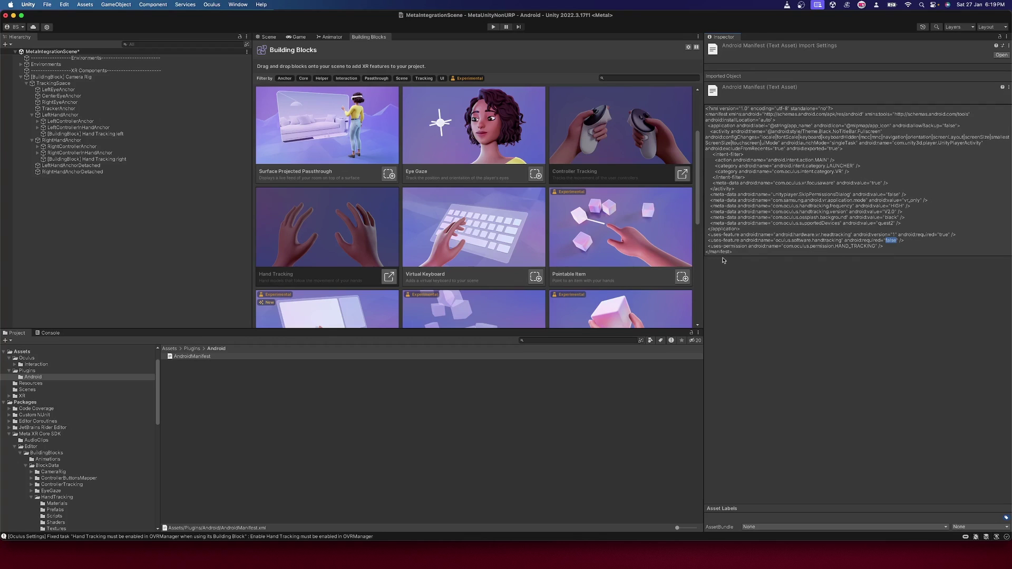
- Reselect the Camera Rig and set Hand Tracking Support to Controllers And Hands
{"action": "left_click", "coordinate": [93, 78]}
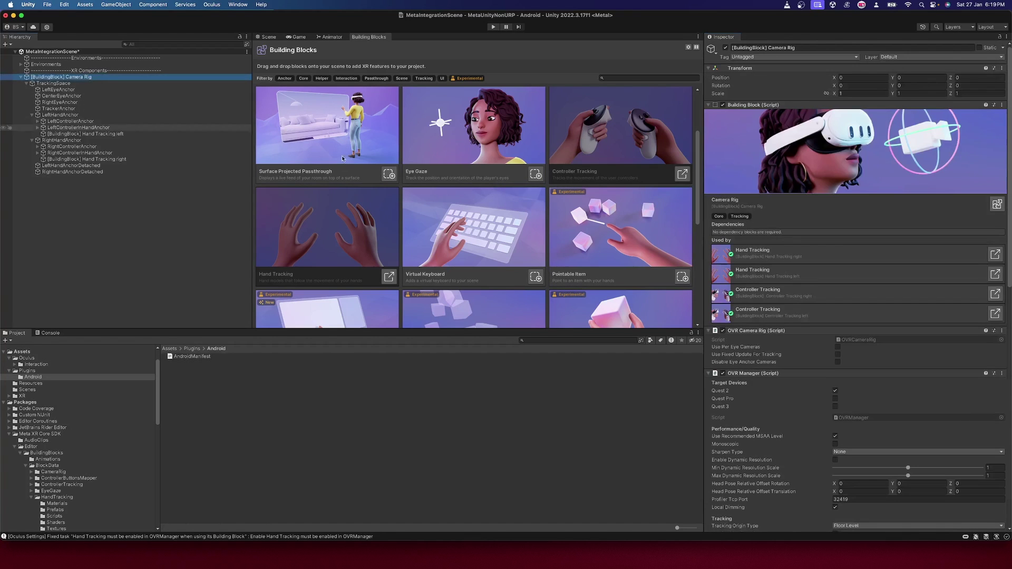
{"action": "scroll", "coordinate": [963, 331], "scroll_direction": "down", "scroll_amount": 1}
{"action": "scroll", "coordinate": [963, 330], "scroll_direction": "down", "scroll_amount": 5}
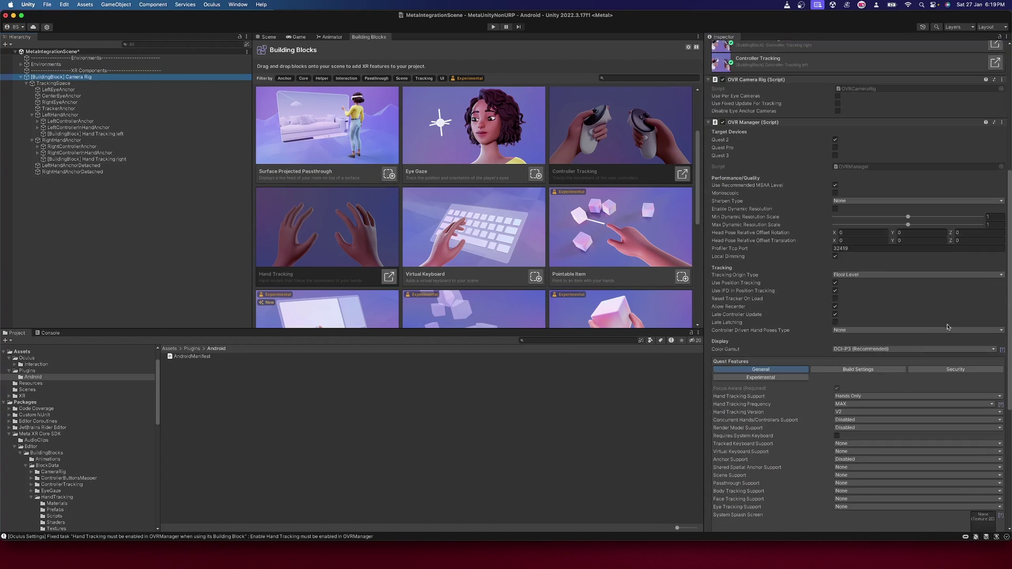
{"action": "scroll", "coordinate": [890, 385], "scroll_direction": "down", "scroll_amount": 1}
{"action": "left_click", "coordinate": [847, 366]}
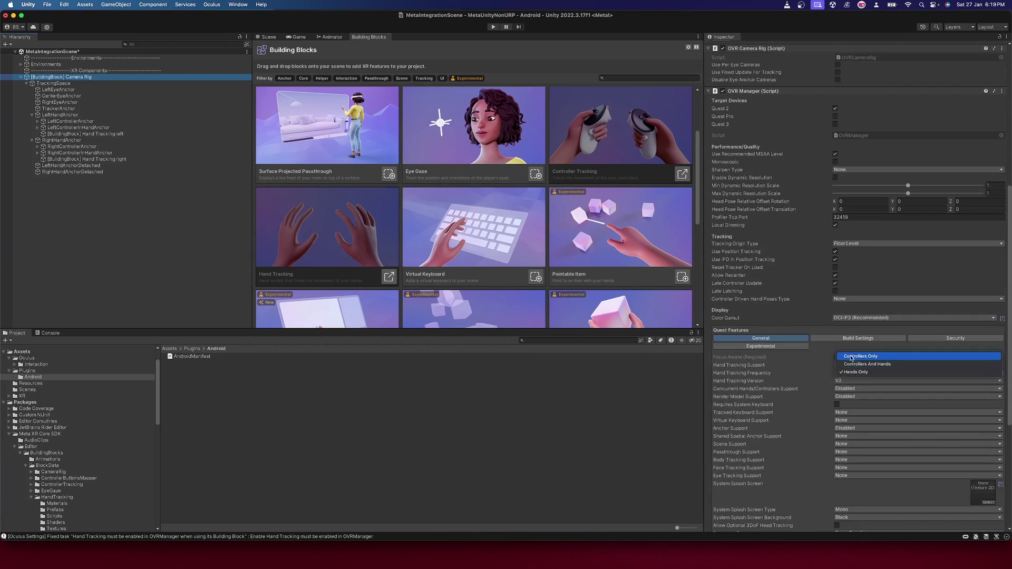
{"action": "left_click", "coordinate": [852, 364]}
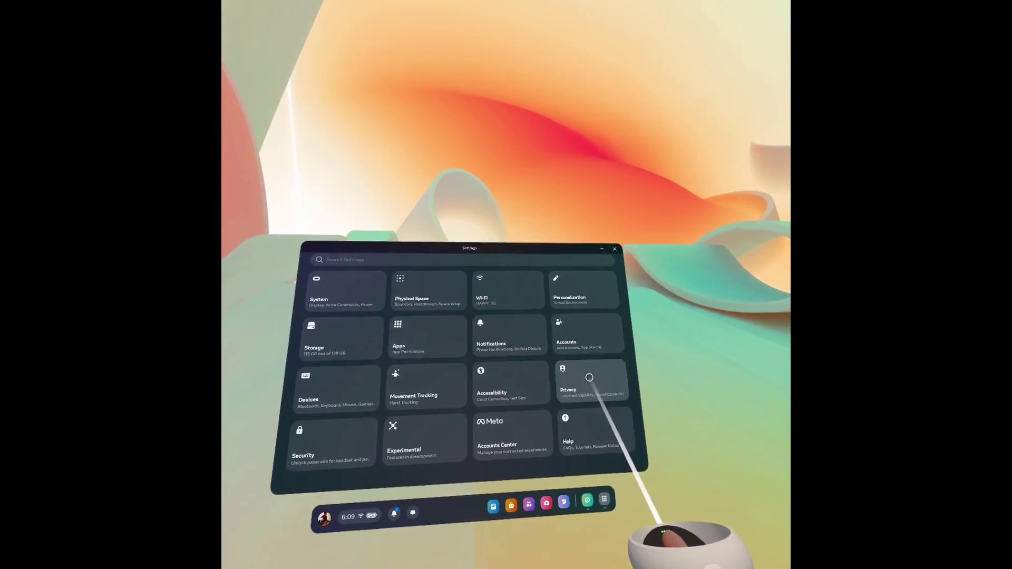
- Go to Privacy > Device Permissions and switch on Hand and body tracking
{"action": "left_click", "coordinate": [591, 381]}
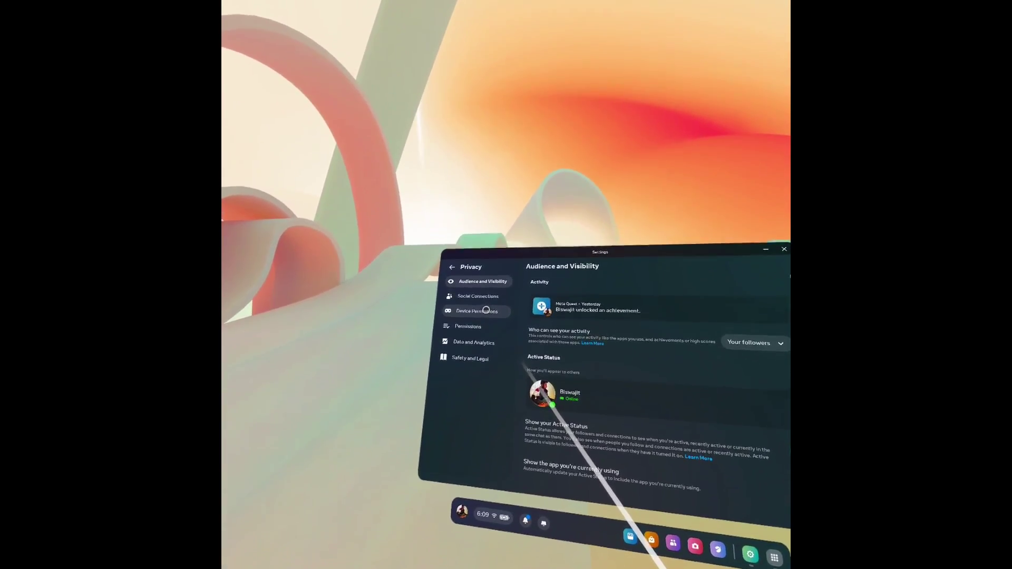
{"action": "left_click", "coordinate": [502, 311]}
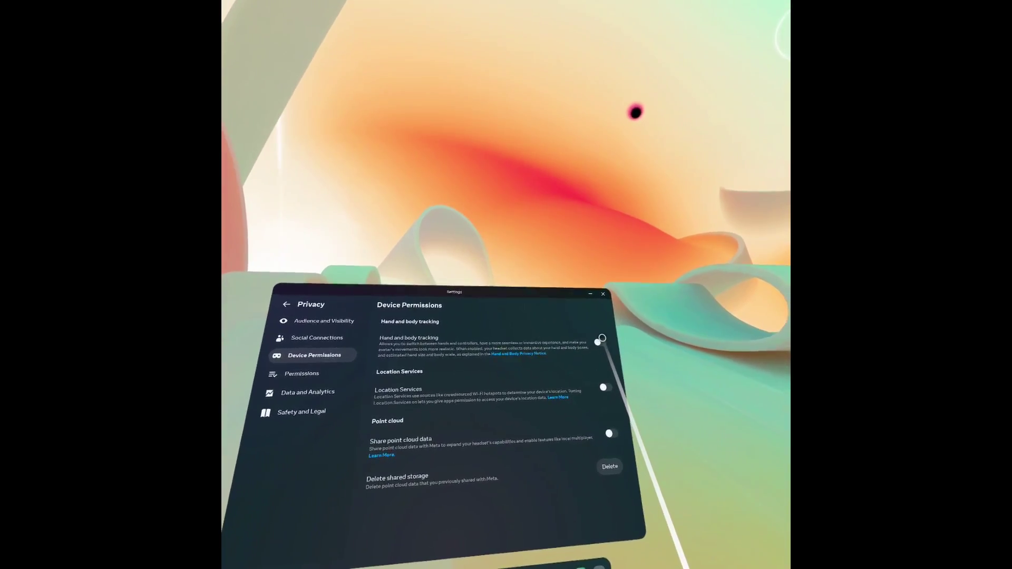
{"action": "left_click", "coordinate": [668, 343]}
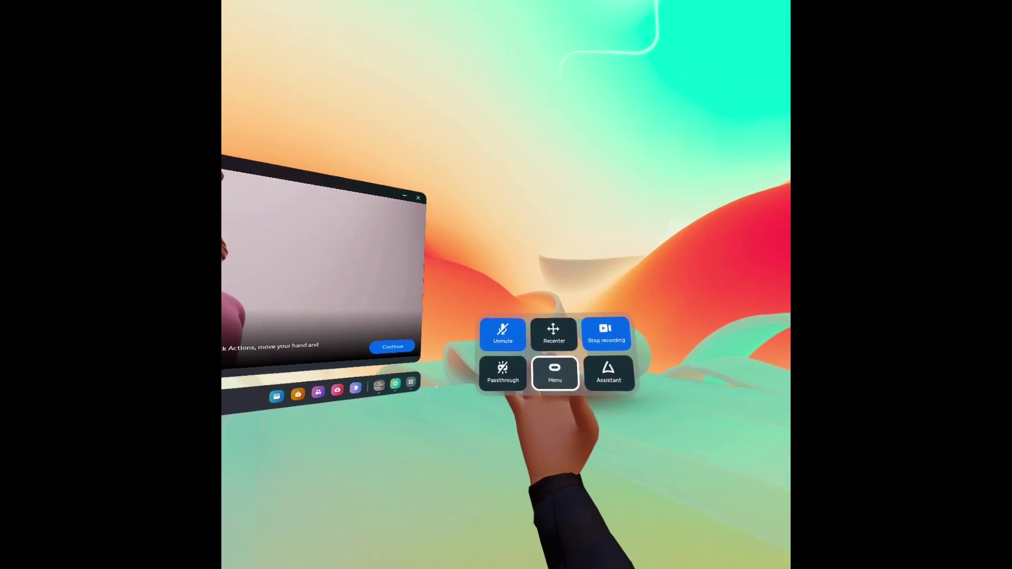
- Choose Menu from Quick Actions and continue the hand tracking tutorial to the Success screen
{"action": "left_click", "coordinate": [554, 373]}
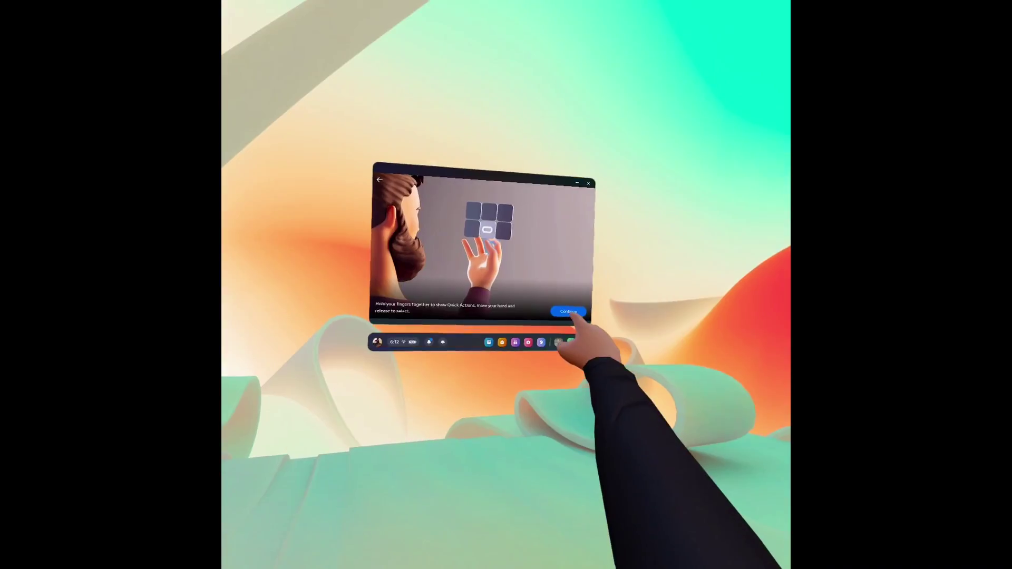
{"action": "left_click", "coordinate": [569, 312]}
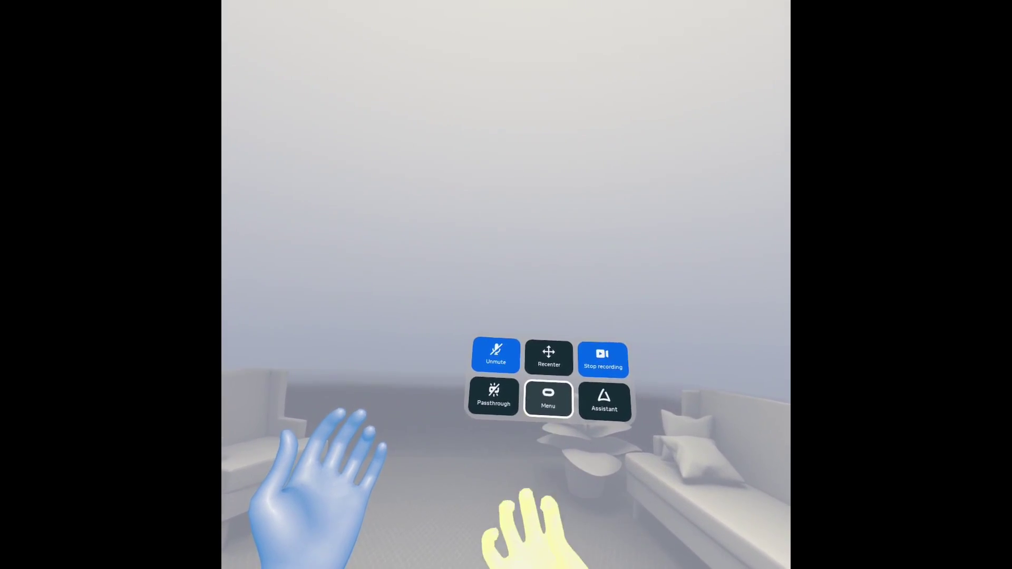
- Bring up the system menu over the running MetaIntegrationNonURP app
{"action": "left_click", "coordinate": [548, 398]}
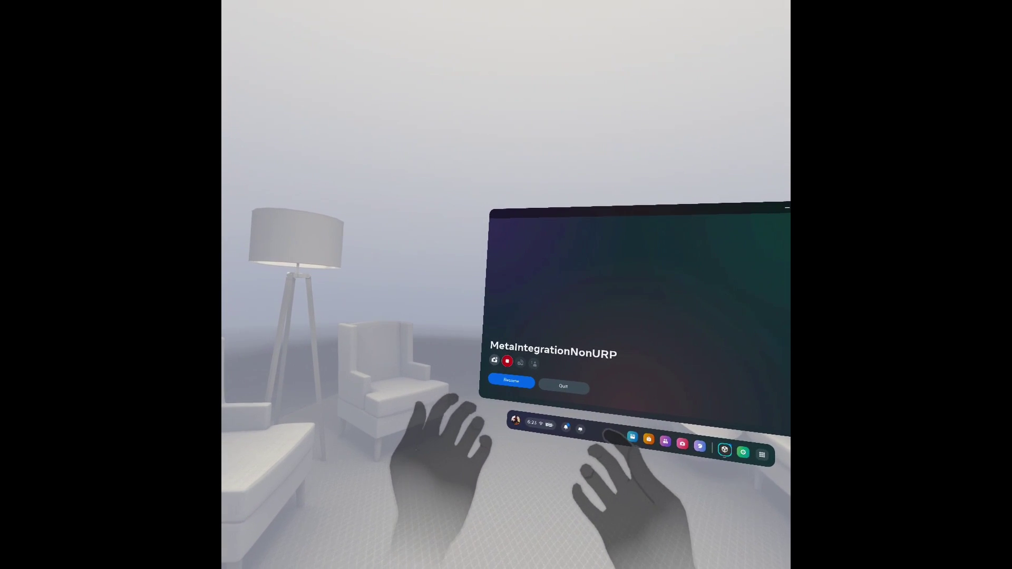